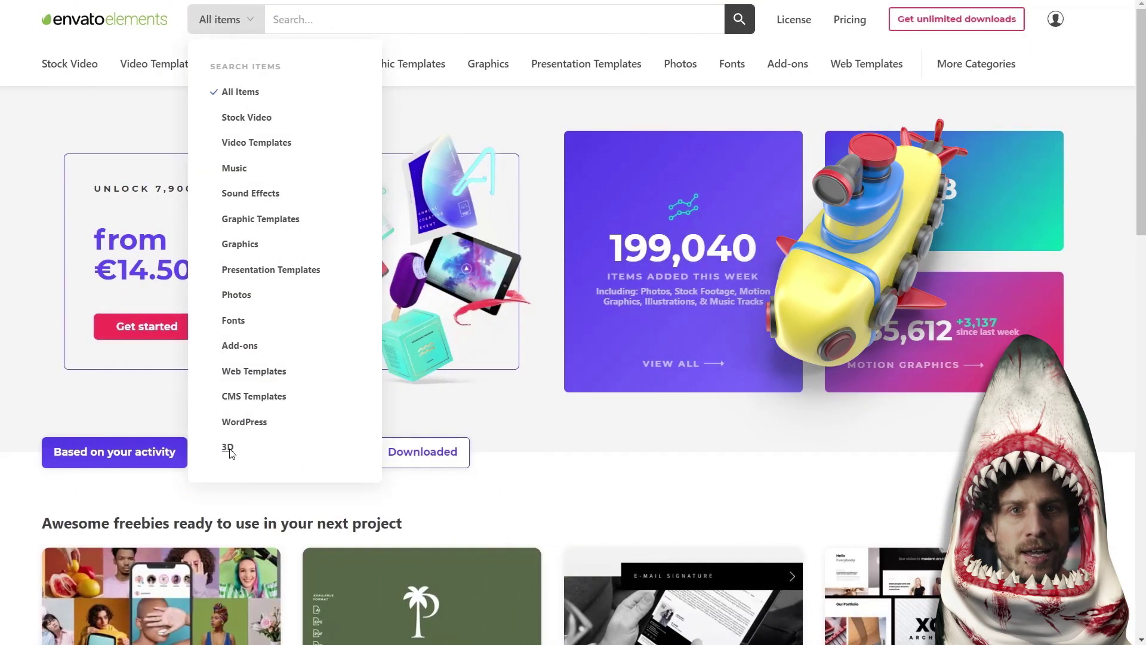
Search Envato Elements' 3D category for 'submarine' and browse the results.
click(227, 447)
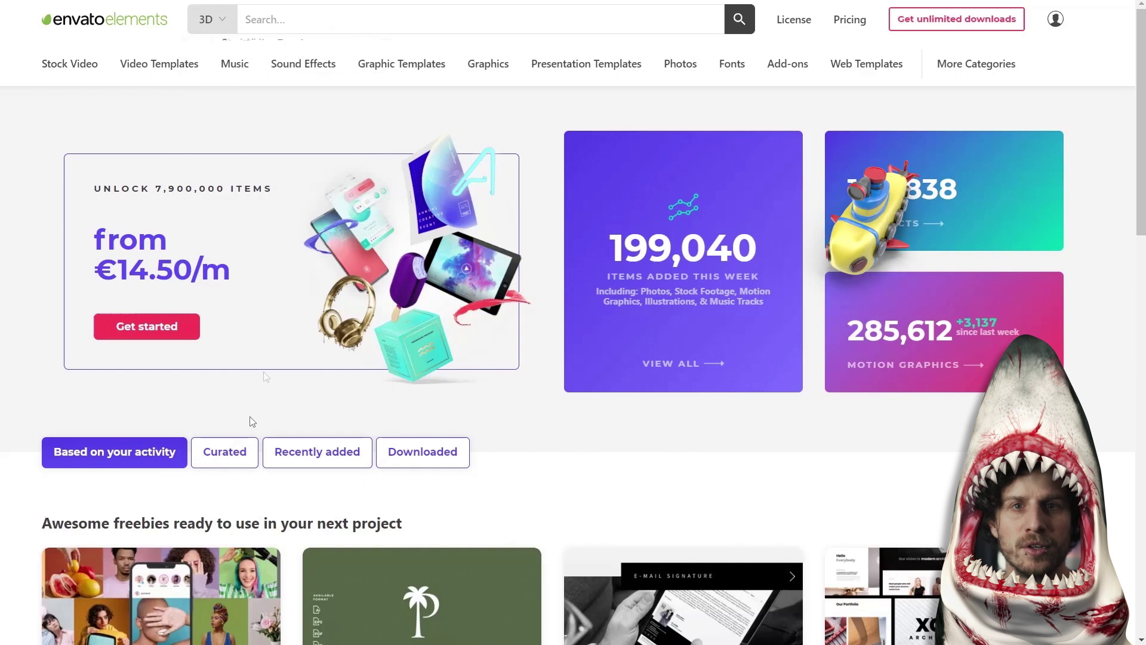
click(298, 19)
text(submarine)
key(Return)
scroll(1142, 84, down, 3)
scroll(1142, 83, down, 5)
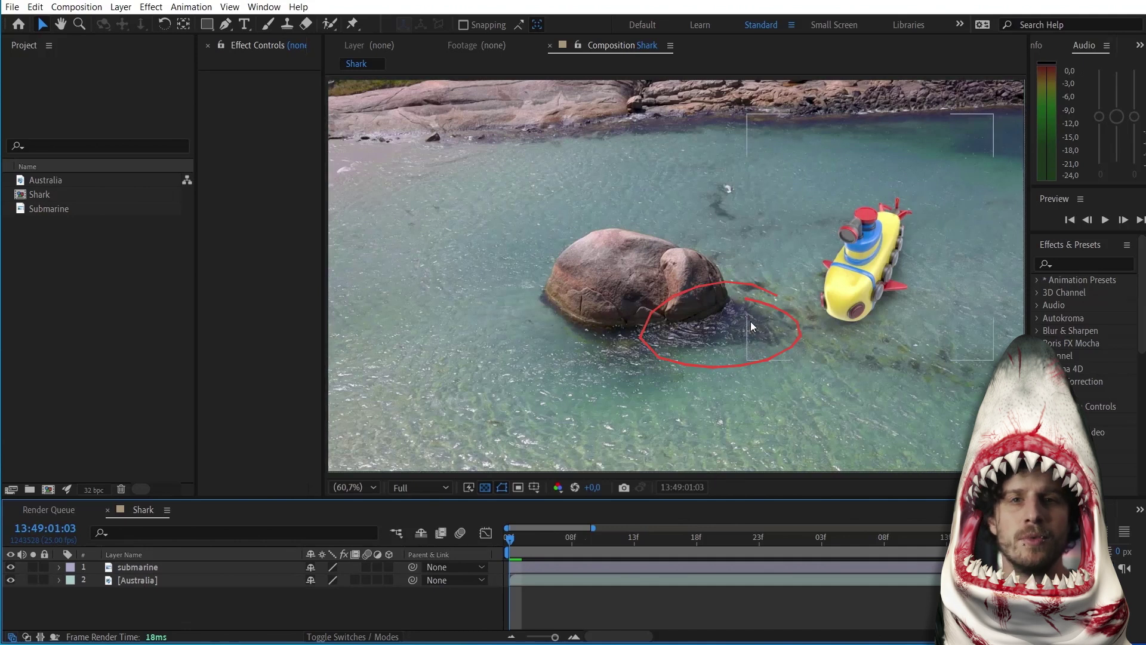
Apply Levels to the submarine layer and raise its Input Black.
click(1064, 263)
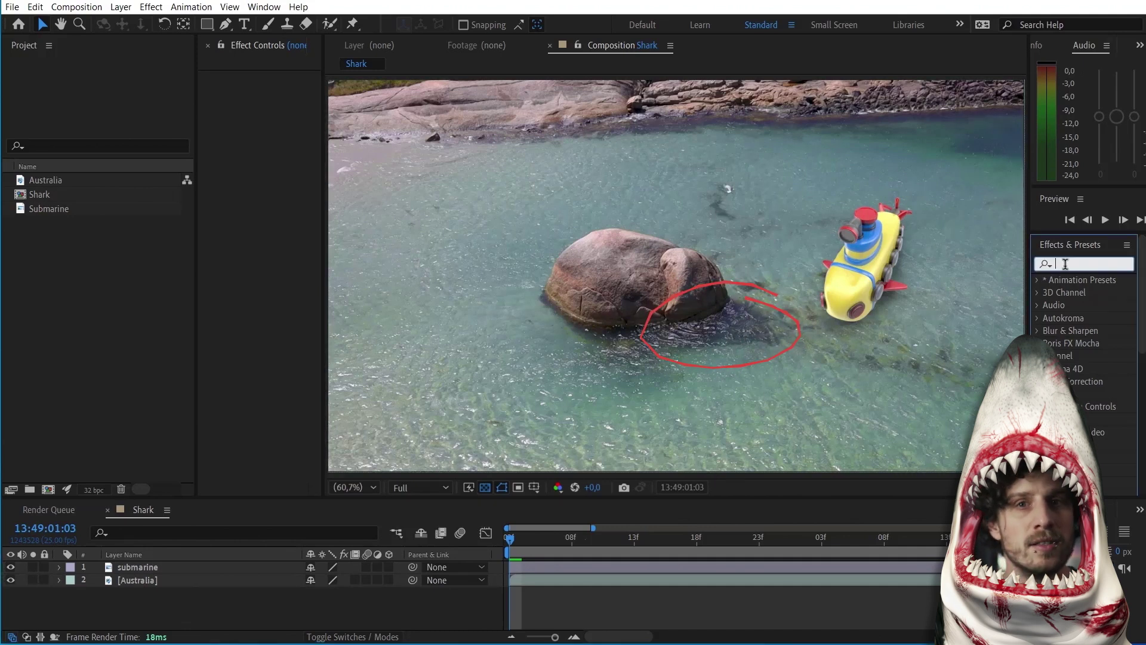
text(levels)
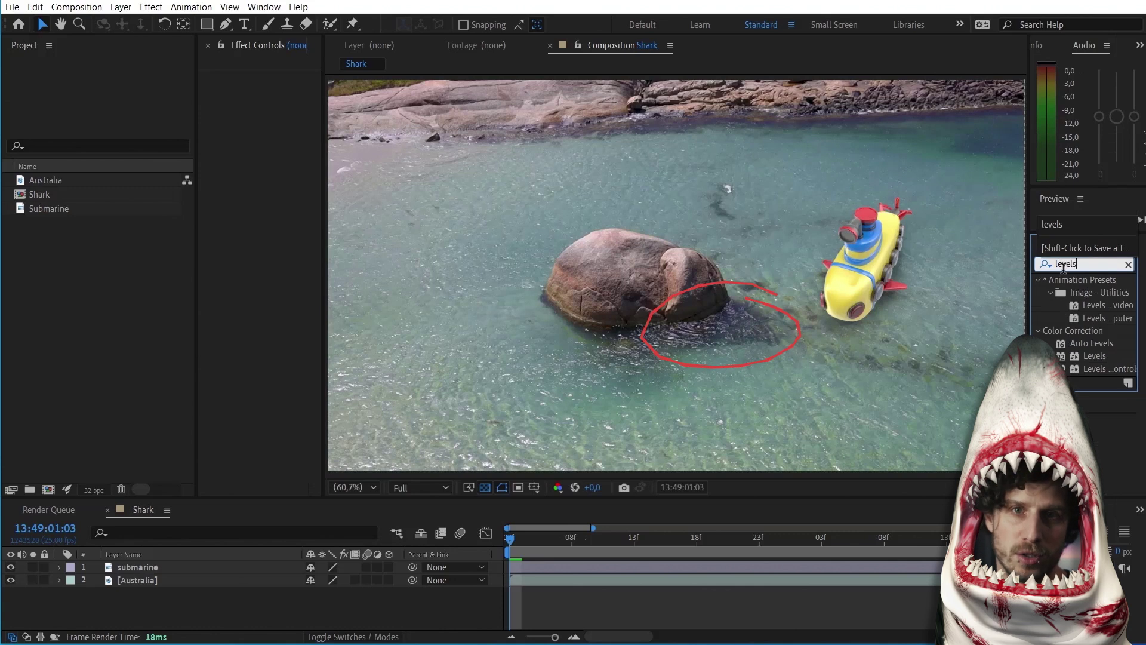
drag(1094, 356, 870, 237)
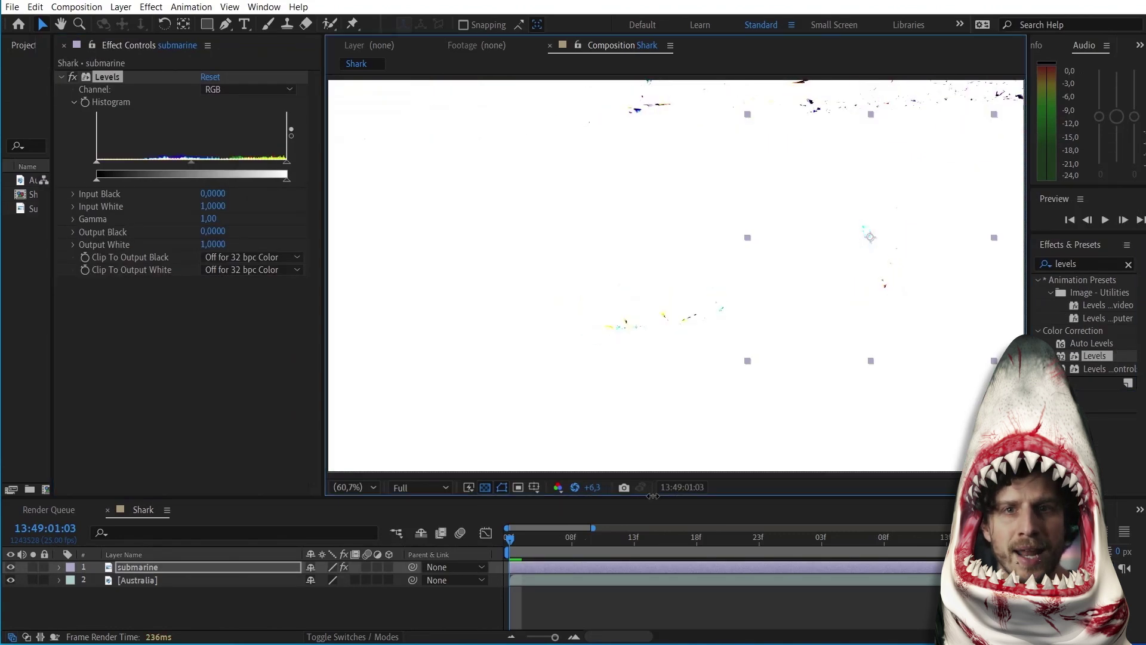
mouse_move(97, 161)
mouse_down()
mouse_move(124, 168)
mouse_move(105, 173)
mouse_move(119, 165)
mouse_up()
Add Tint to the submarine with water colours sampled for Map Black and White, lowering its amount.
click(215, 435)
click(1078, 263)
text(tint)
drag(1090, 330, 222, 325)
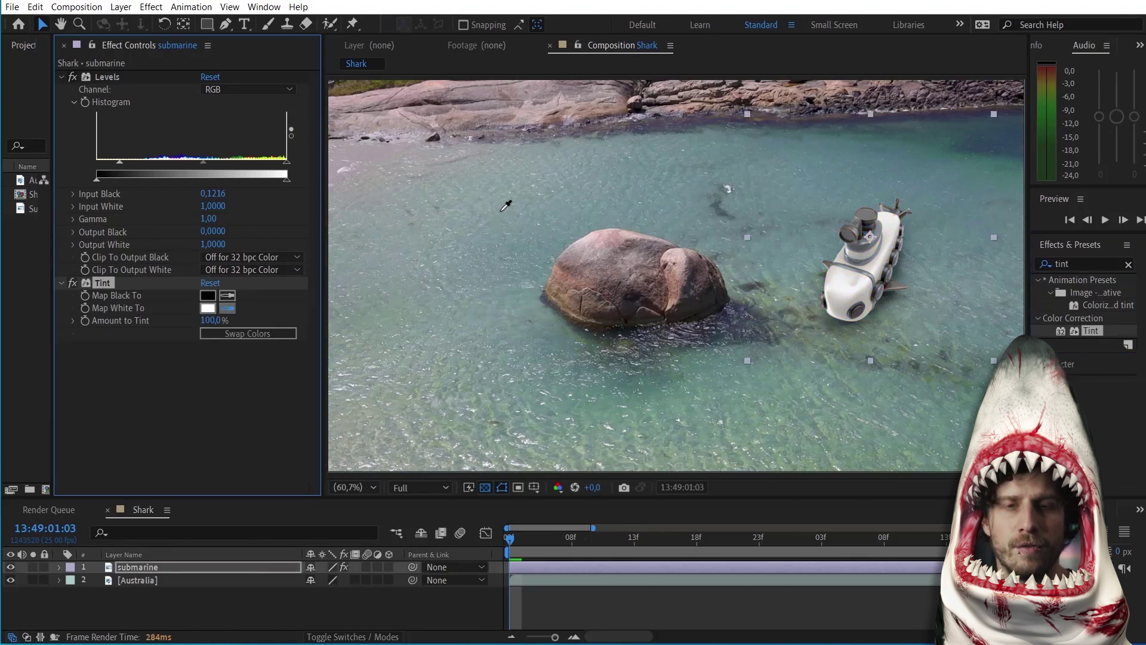
click(547, 307)
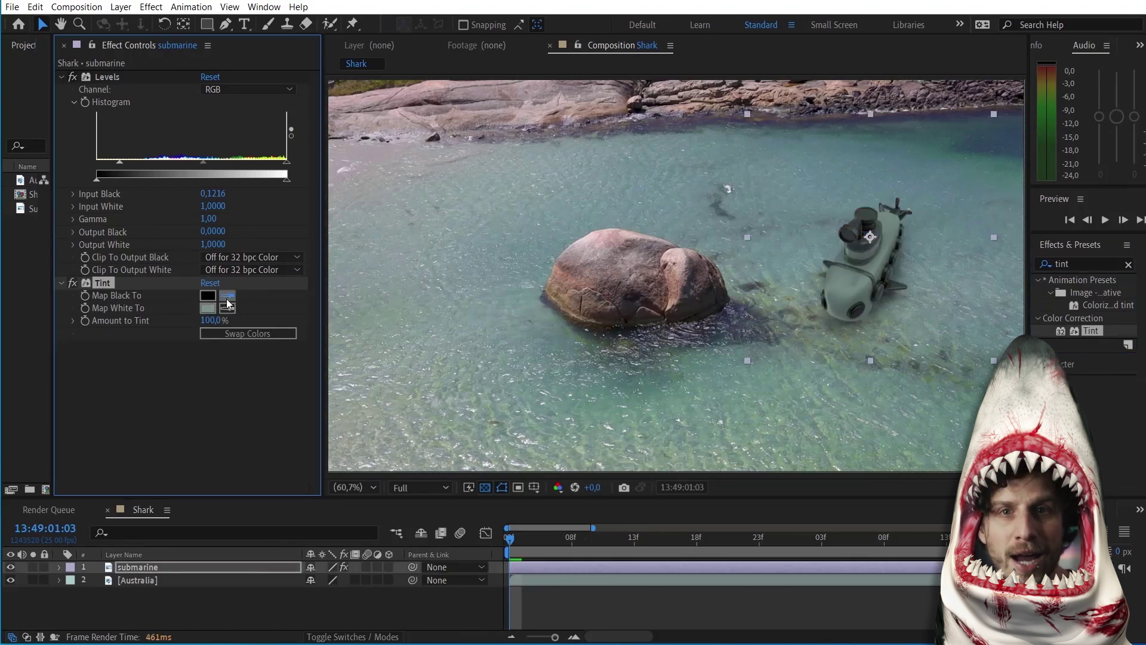
click(980, 142)
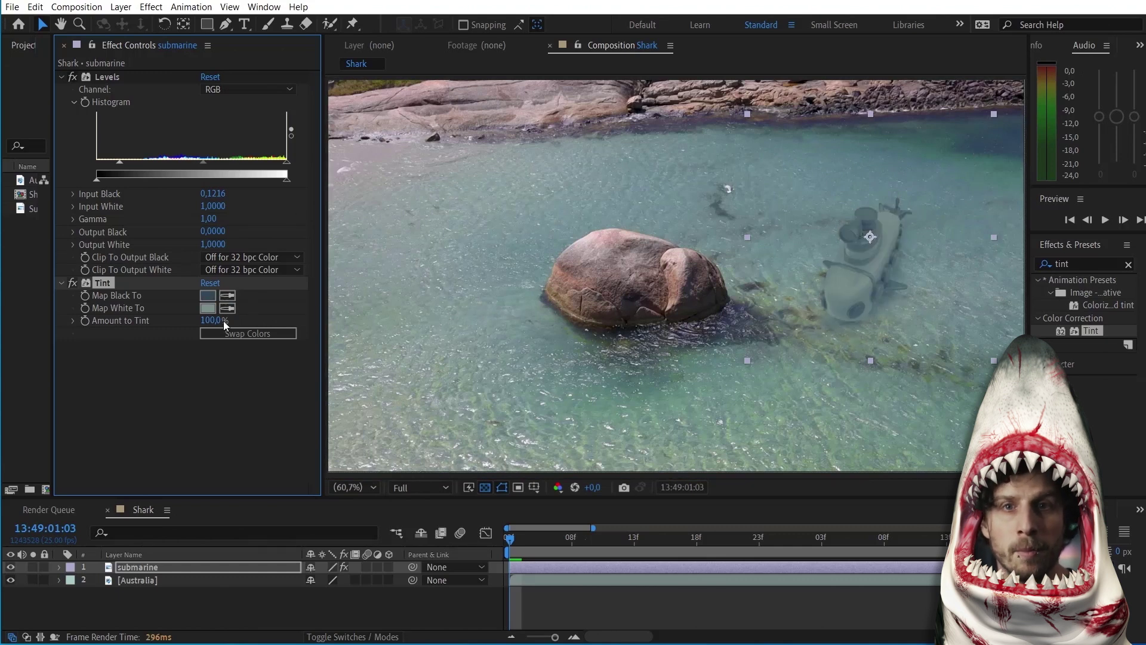
drag(209, 320, 227, 344)
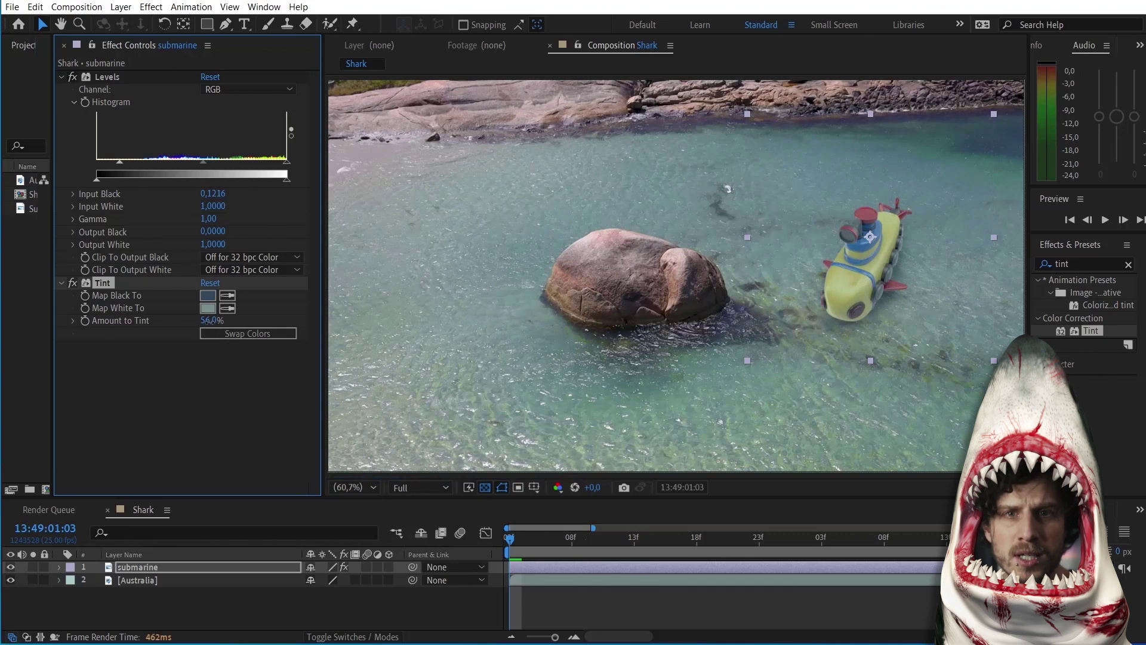
Set Tint to 55% and duplicate the Australia footage above the submarine as 'REFL'.
text(55)
click(221, 405)
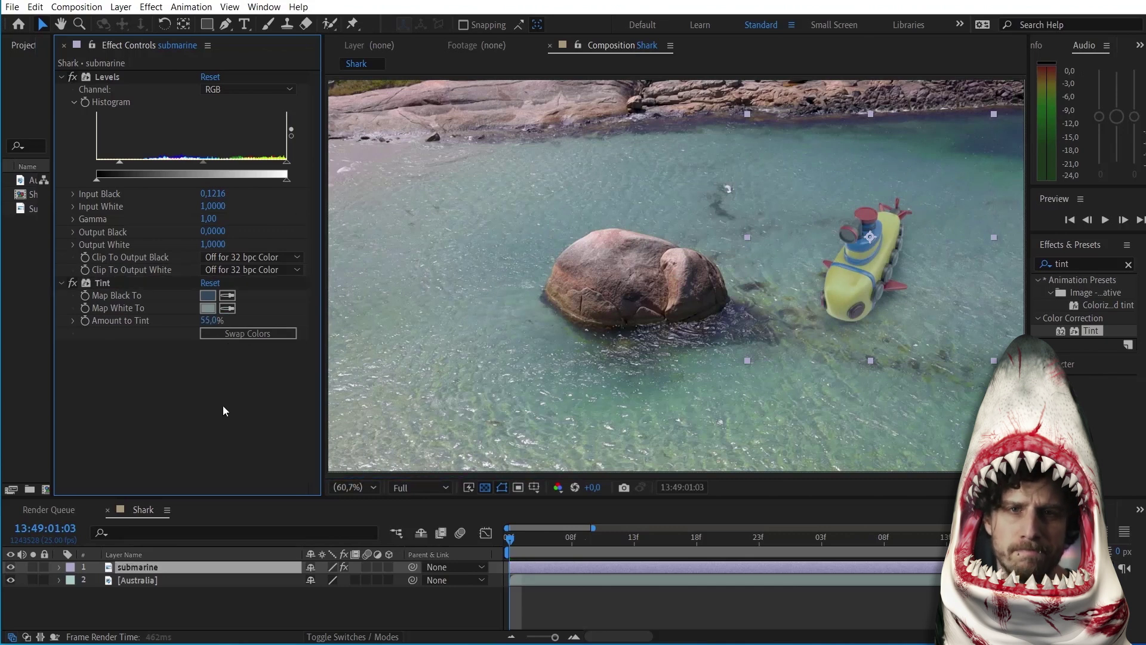
click(191, 591)
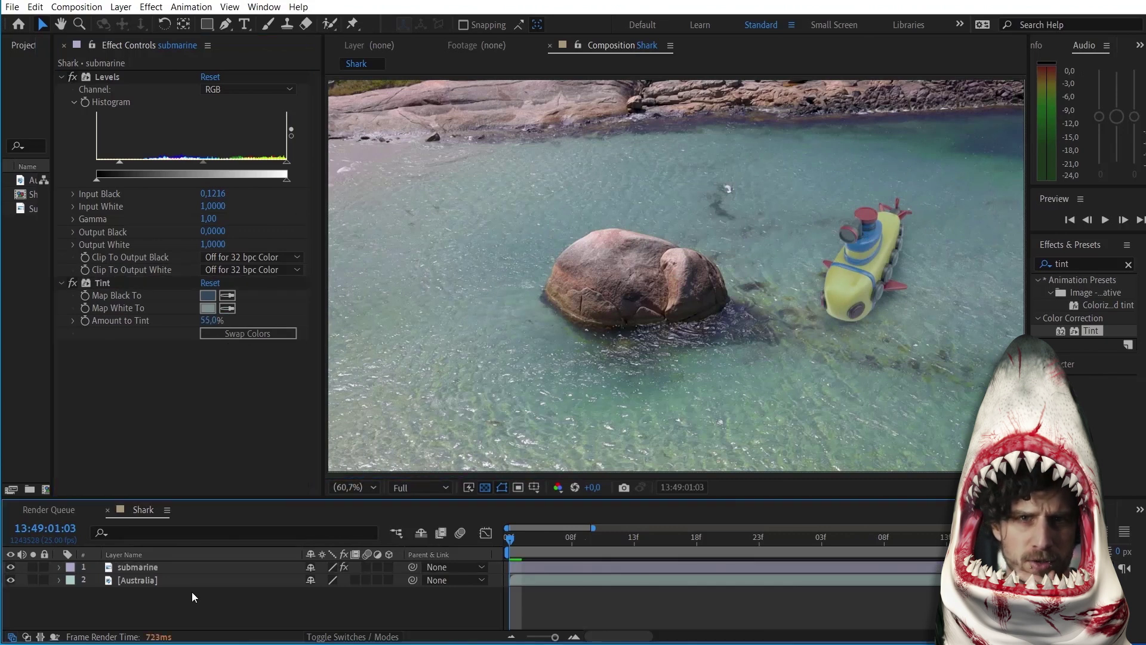
click(138, 582)
key(ctrl+d)
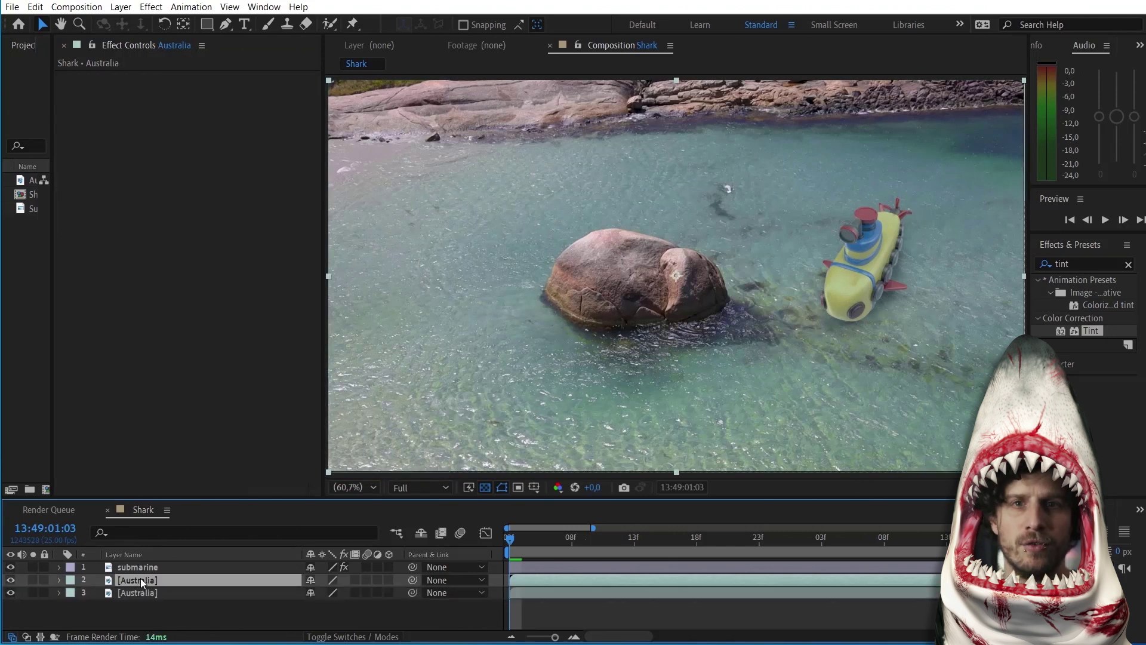
drag(141, 578, 140, 557)
key(Return)
text(RE)
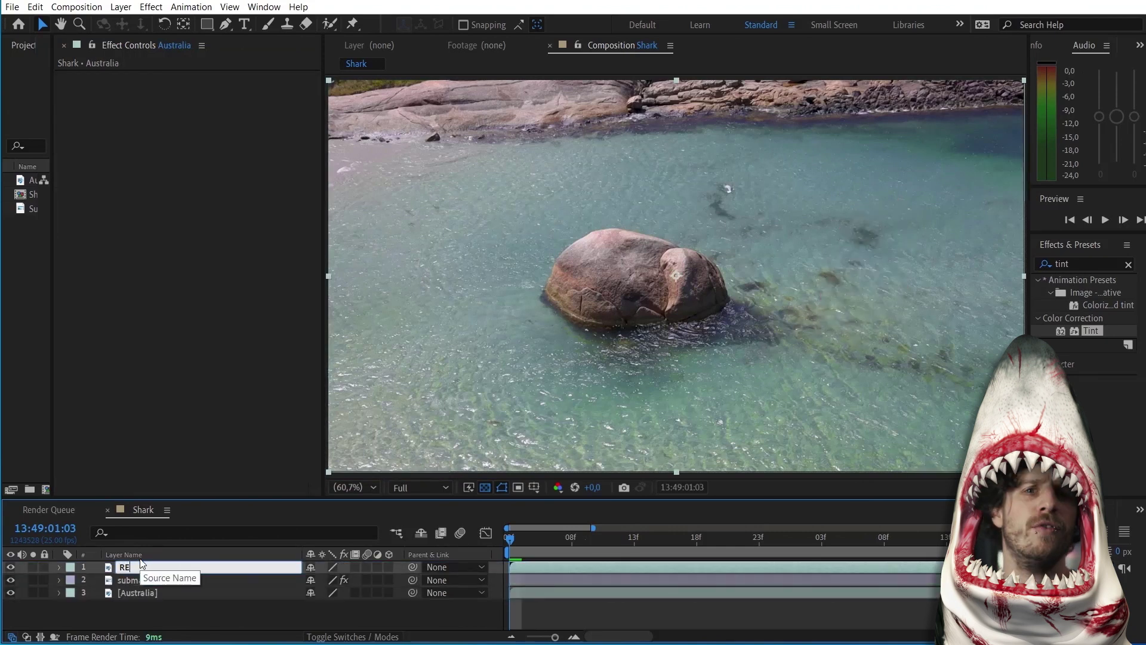
text(FL)
key(Return)
Apply Extract to REFL, move the submarine near the rock, and preview the result.
click(1077, 263)
text(extrac)
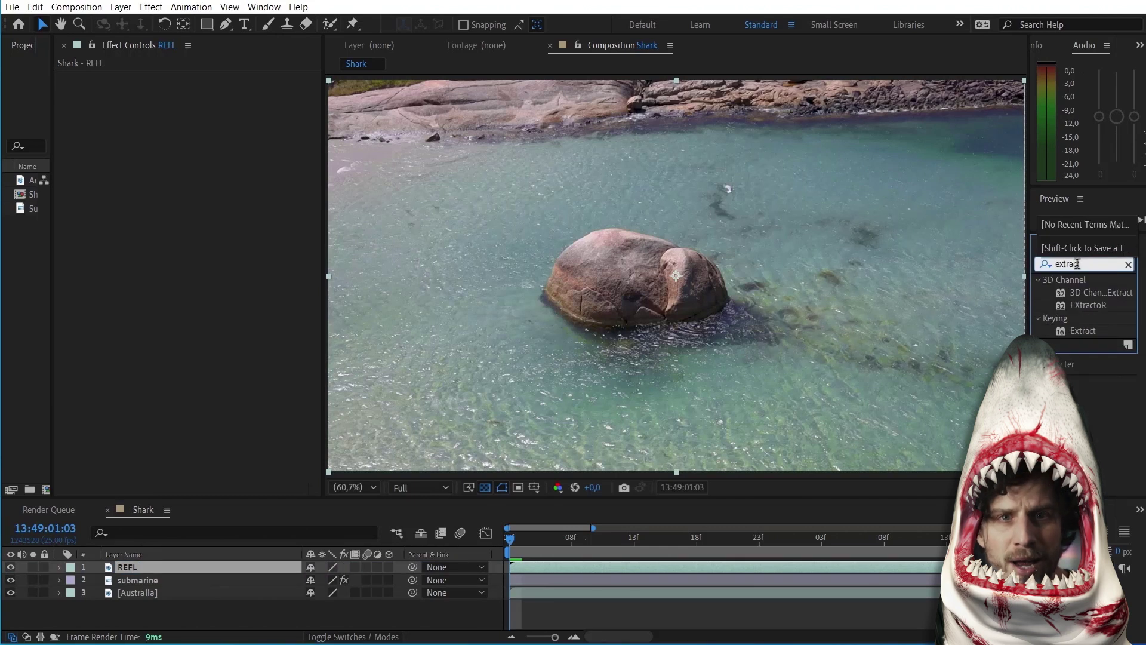
drag(1073, 336, 192, 168)
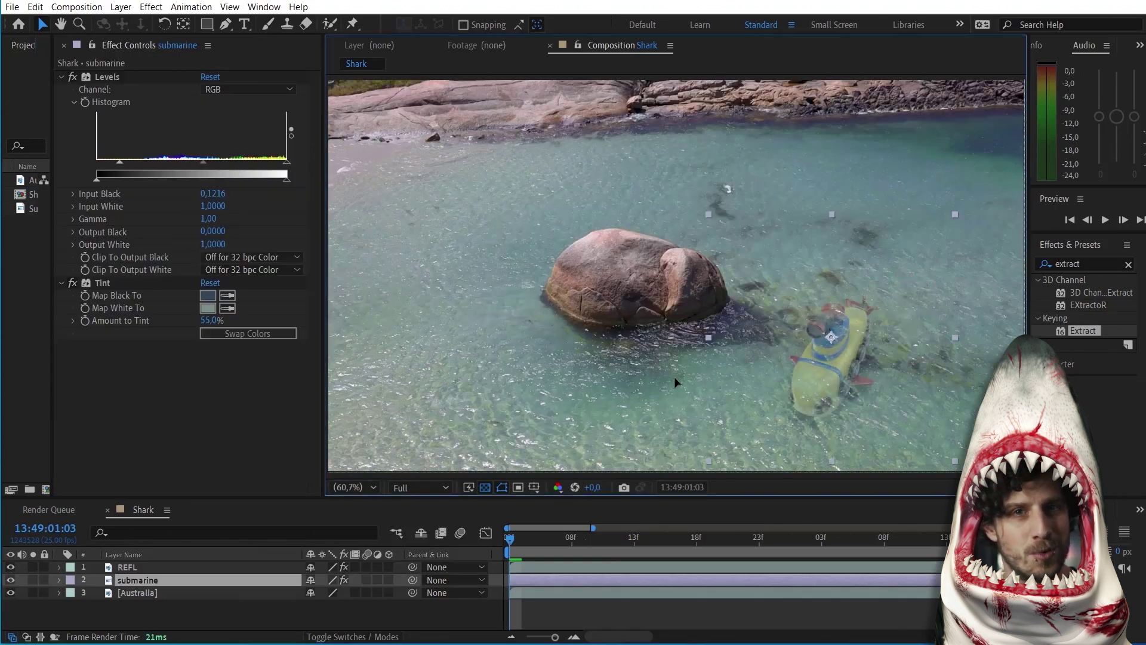
drag(830, 343, 486, 306)
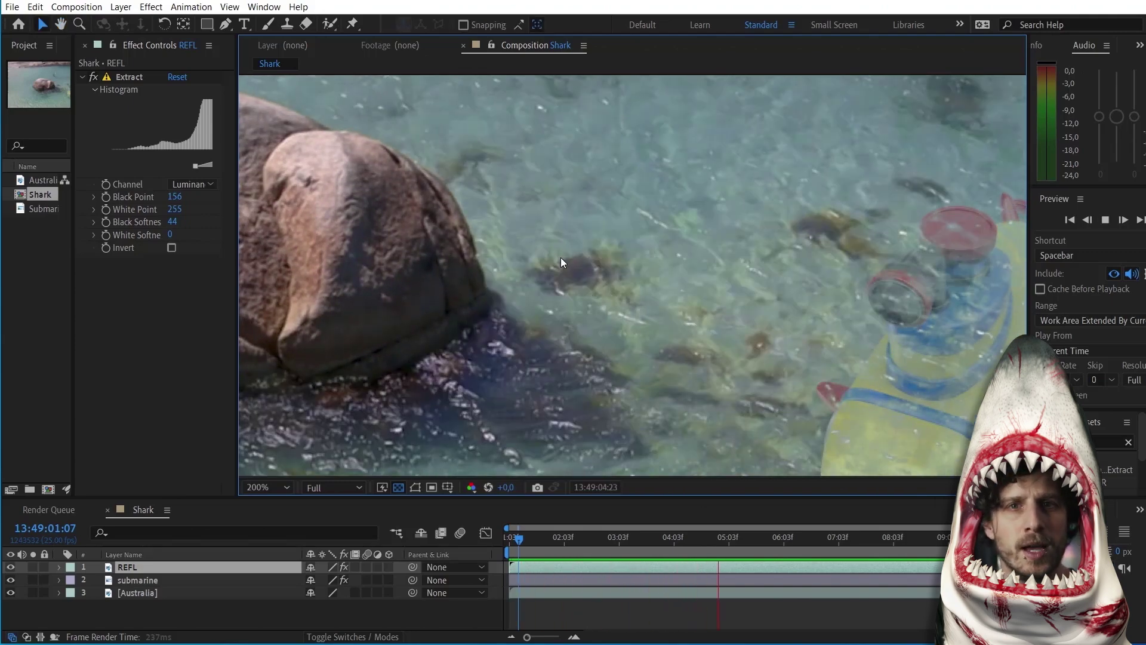
scroll(801, 325, down, 1)
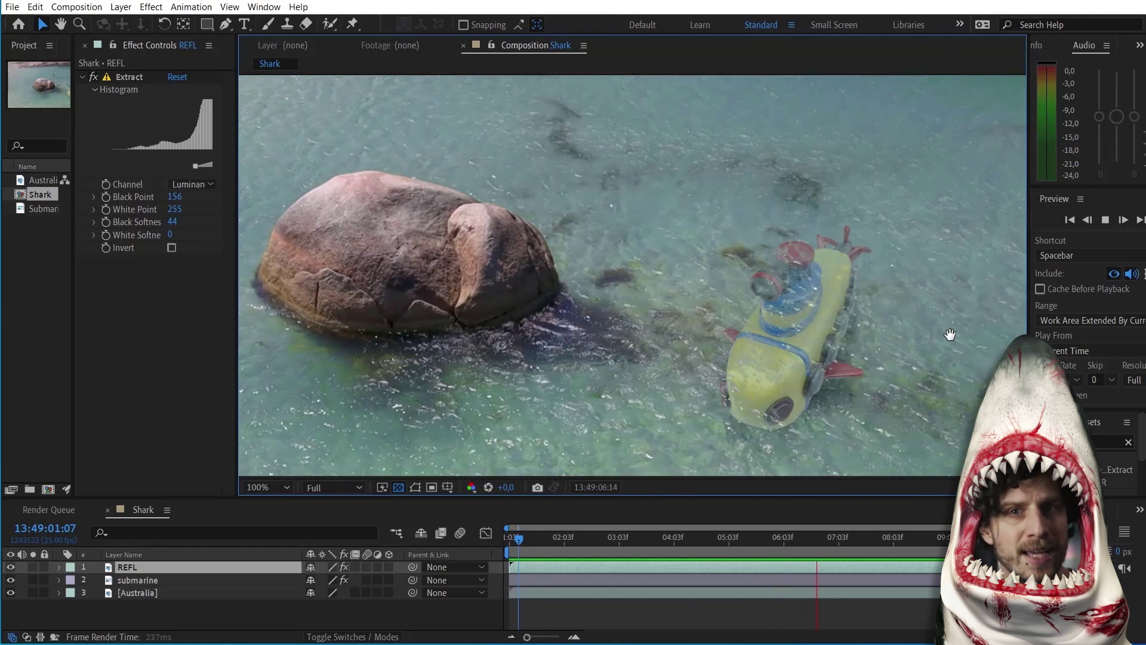
key(space)
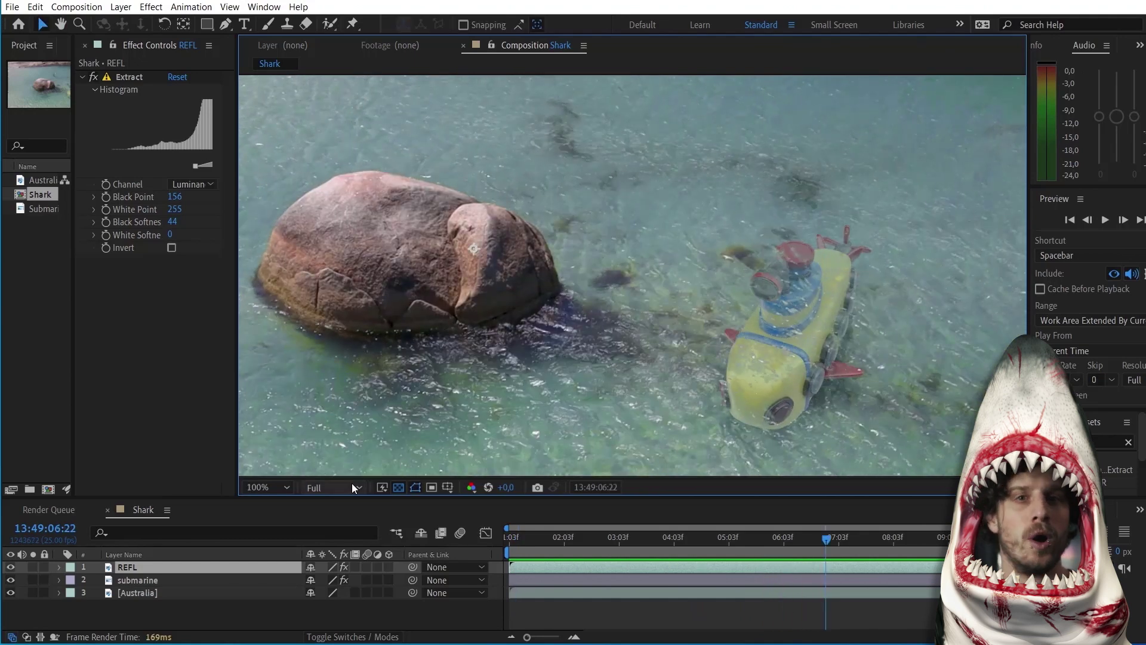
click(352, 487)
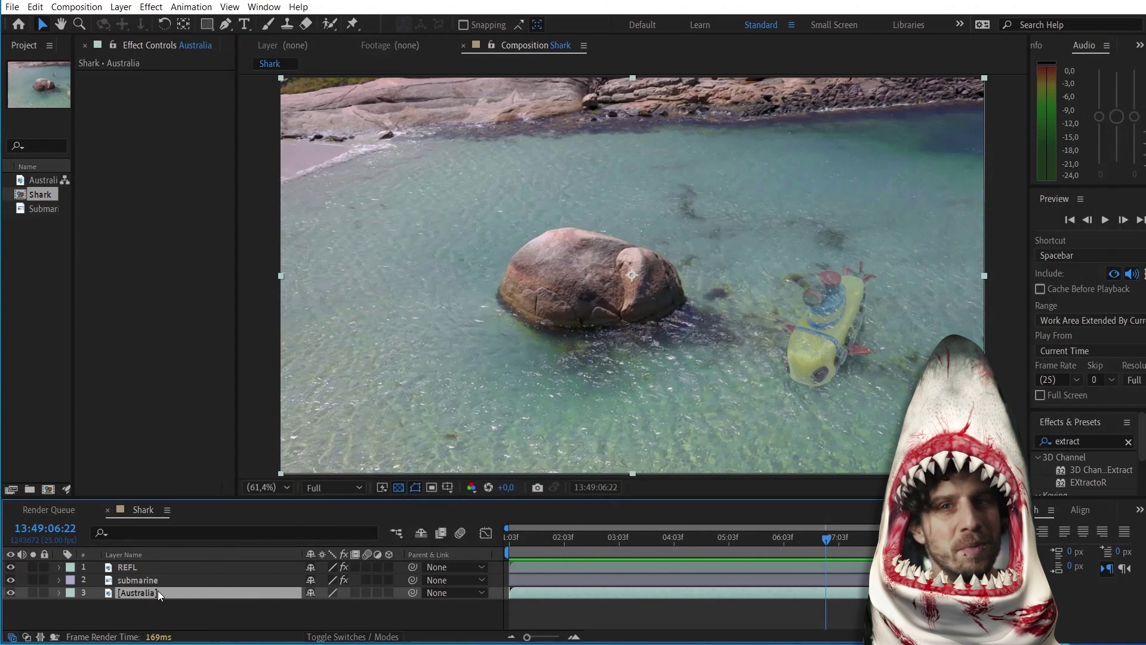
Duplicate the footage, move the copy to the top and name it 'Displacement Map'.
key(ctrl+d)
key(ctrl+shift+bracketright)
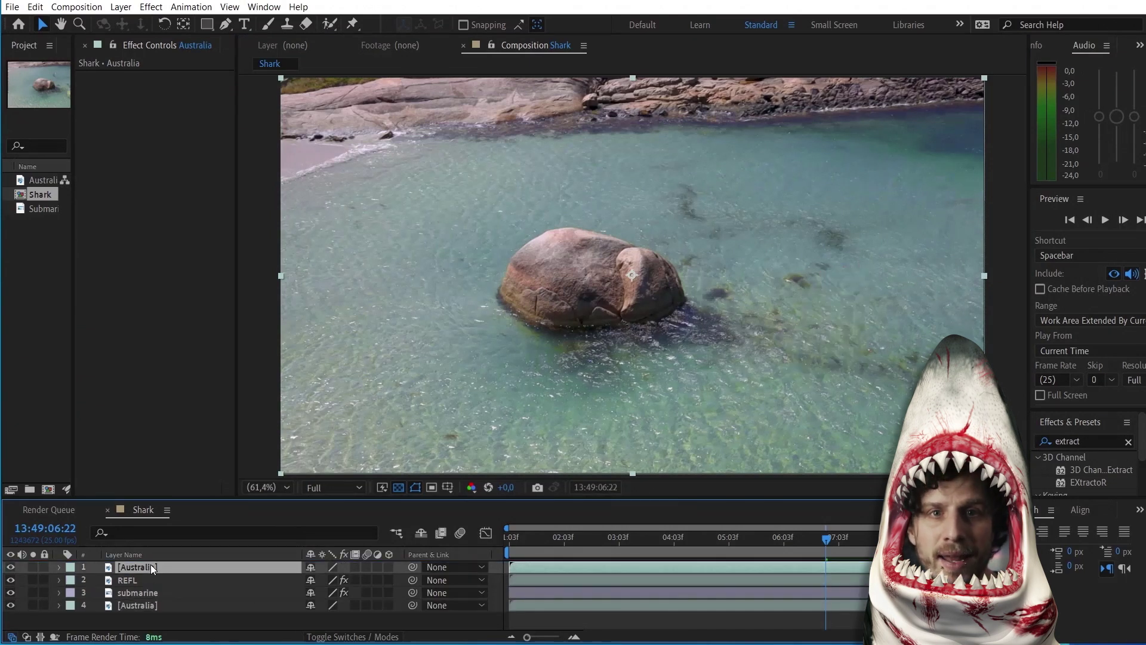
key(Return)
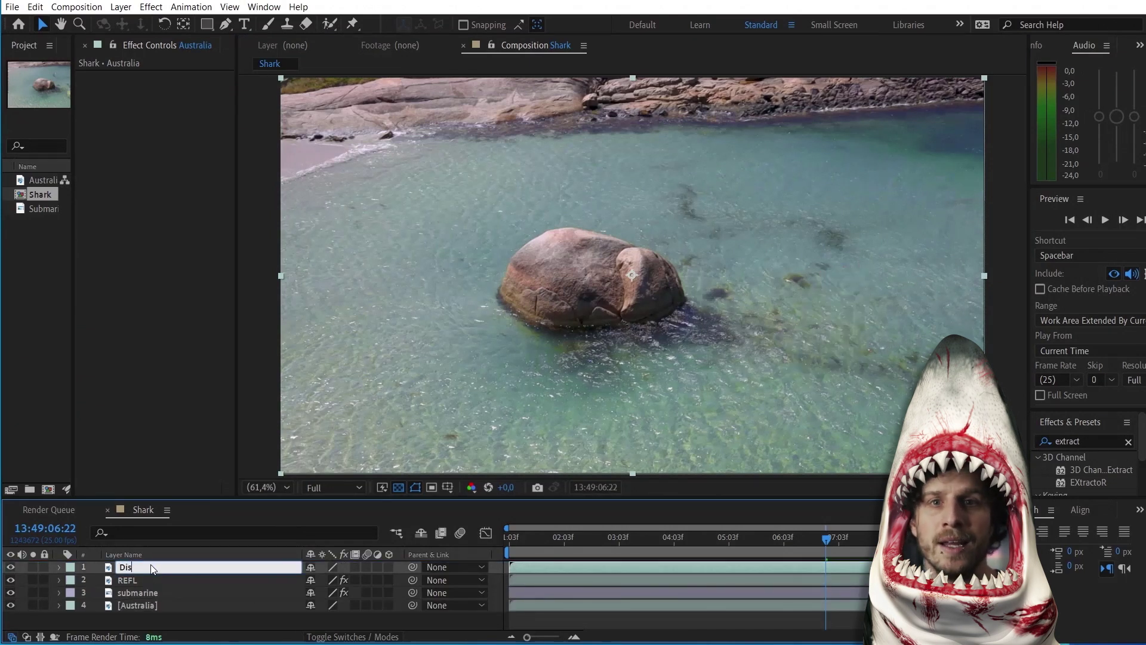
text(Displacement)
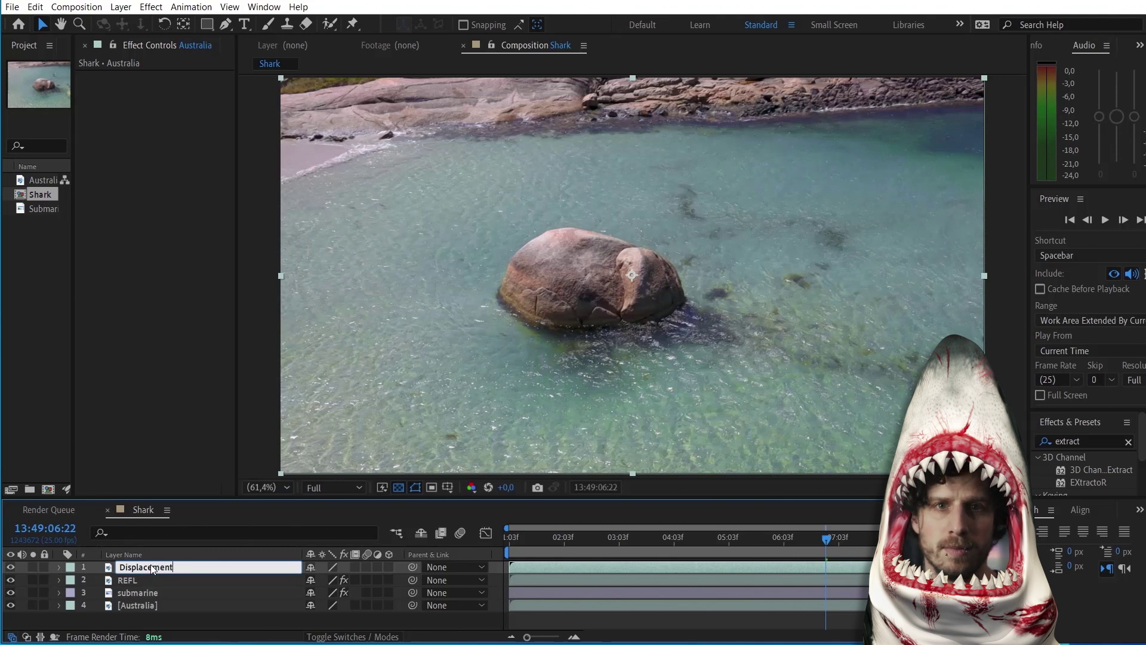
text( Map)
key(Return)
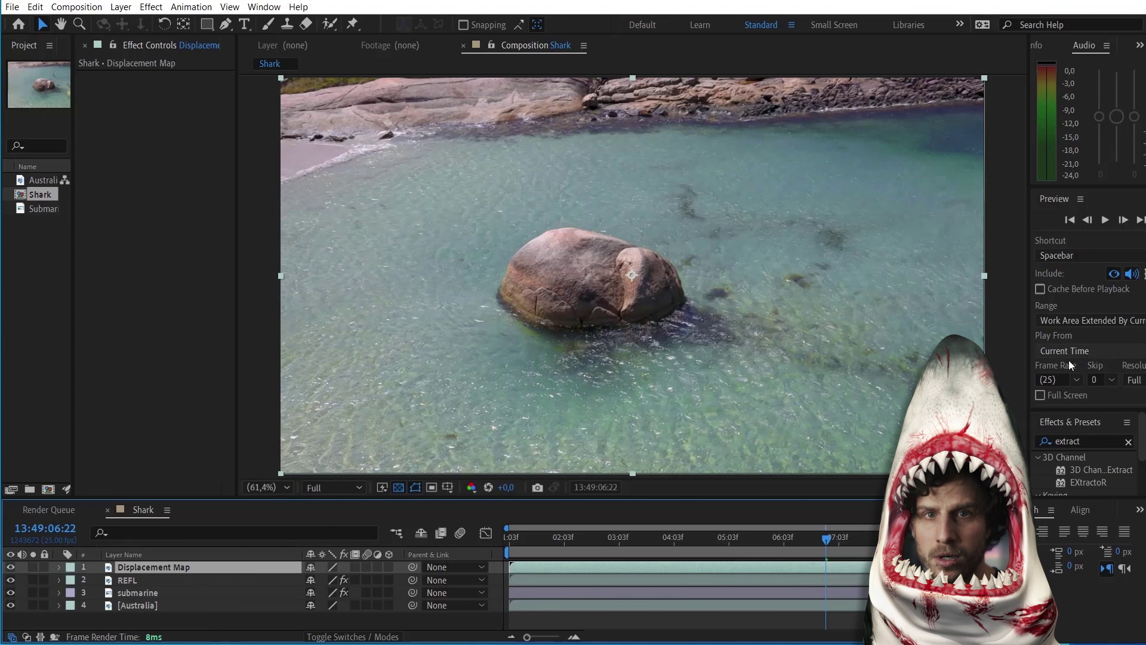
Apply Tint to the Displacement Map layer.
click(1085, 441)
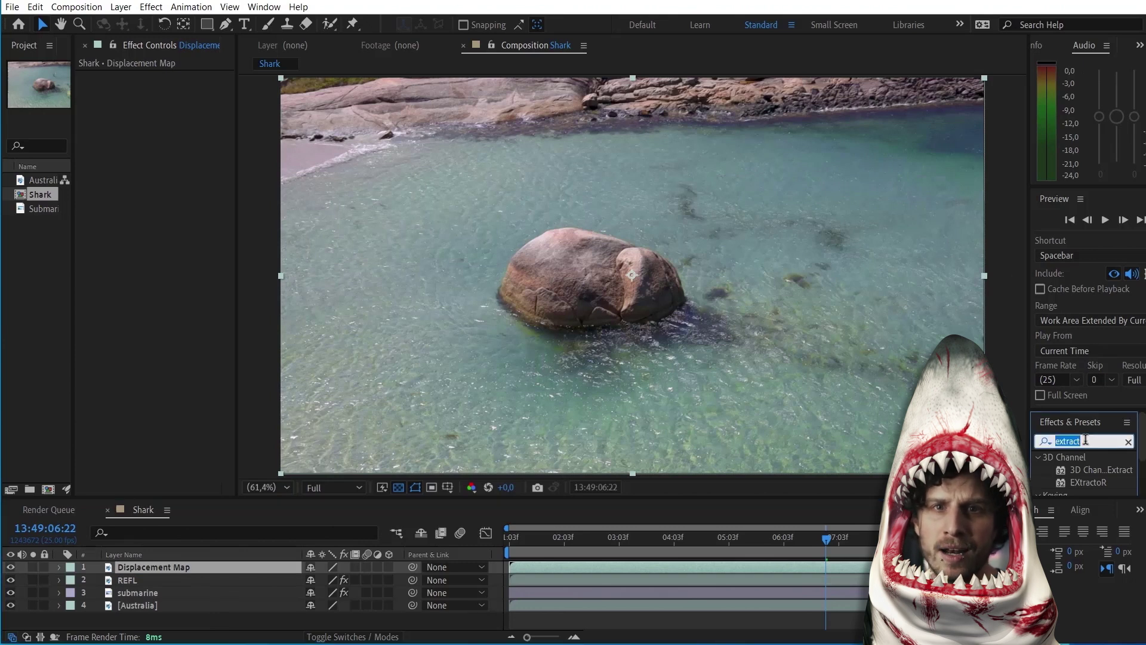
text(tint)
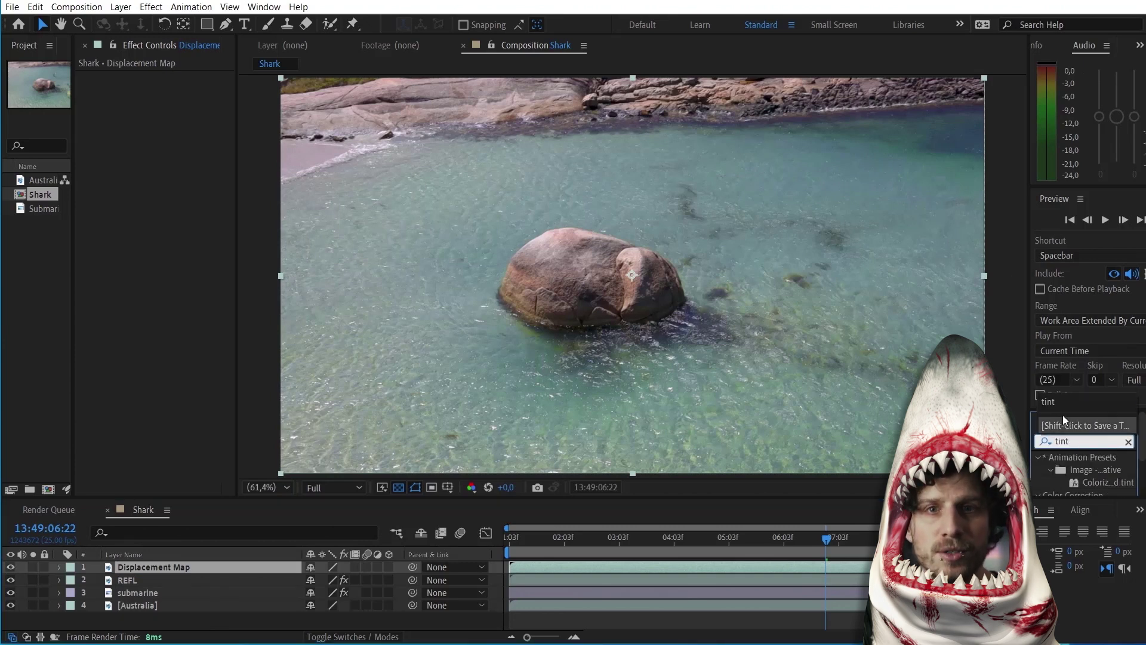
key(Return)
drag(1044, 410, 1045, 316)
drag(481, 566, 201, 568)
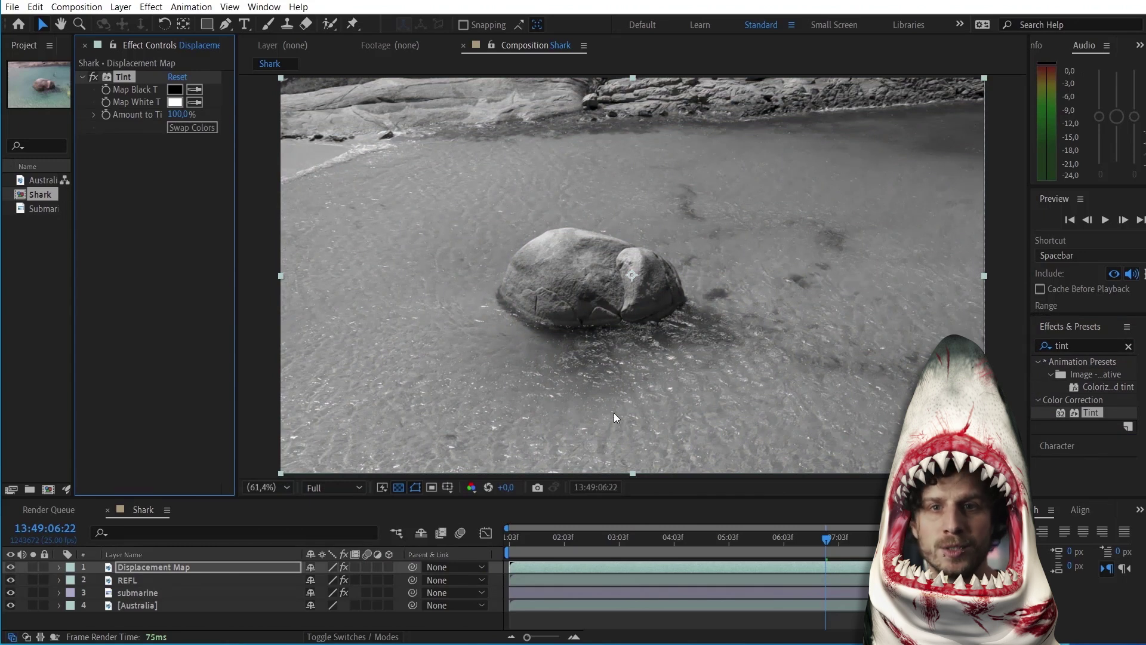
Add Levels with Input Black raised to 0.1373, then hide the Displacement Map layer.
click(1086, 345)
text(levels)
drag(1094, 437, 274, 228)
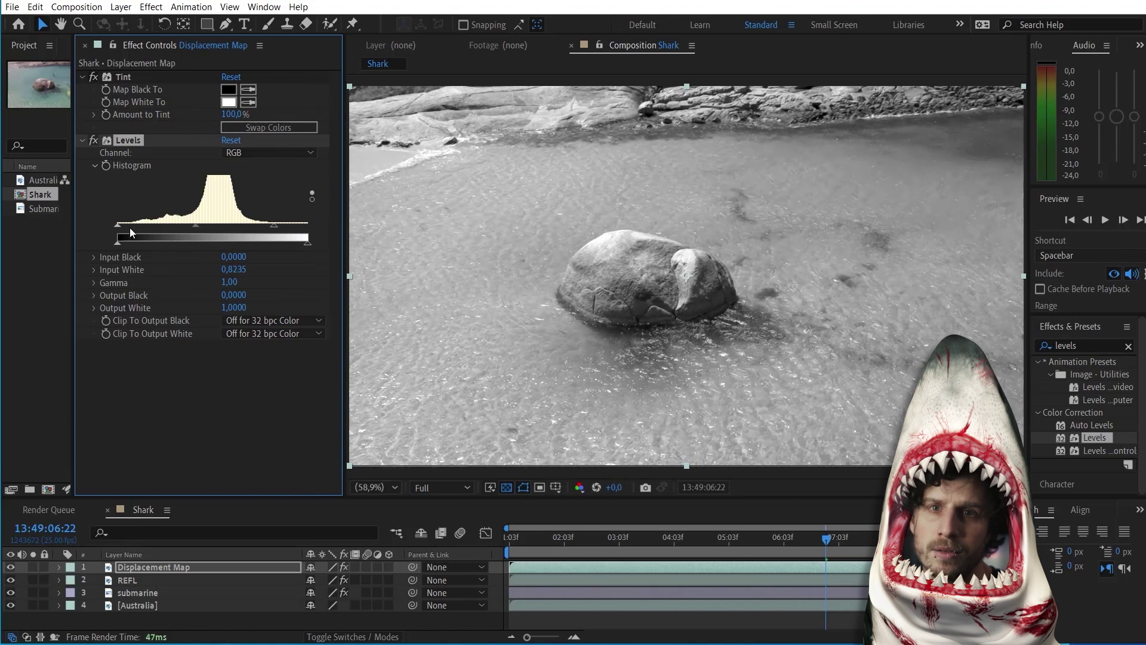
drag(126, 232, 142, 231)
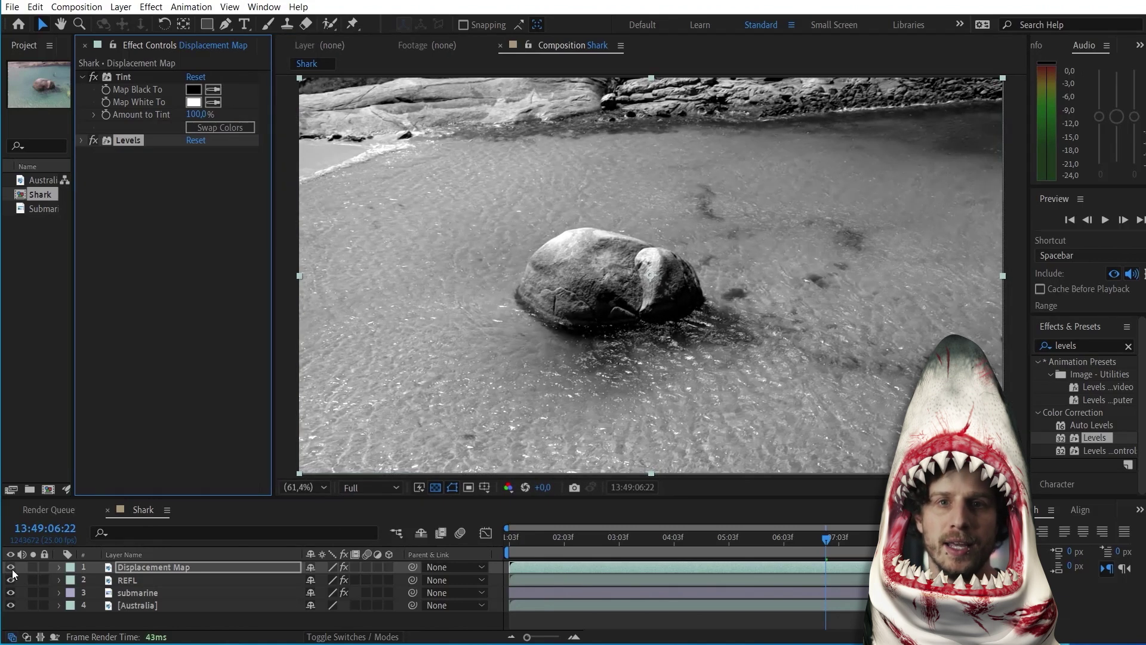
click(11, 567)
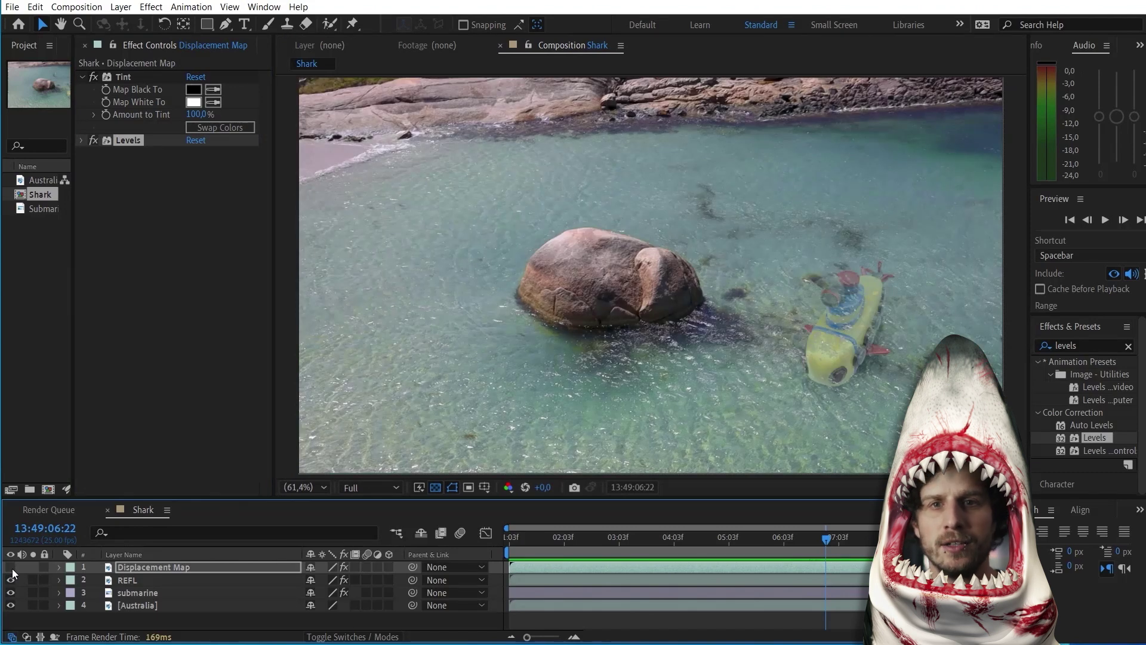
Apply Displacement Map from a 'displacem' search to the submarine layer and select it.
click(1081, 346)
text(displacem)
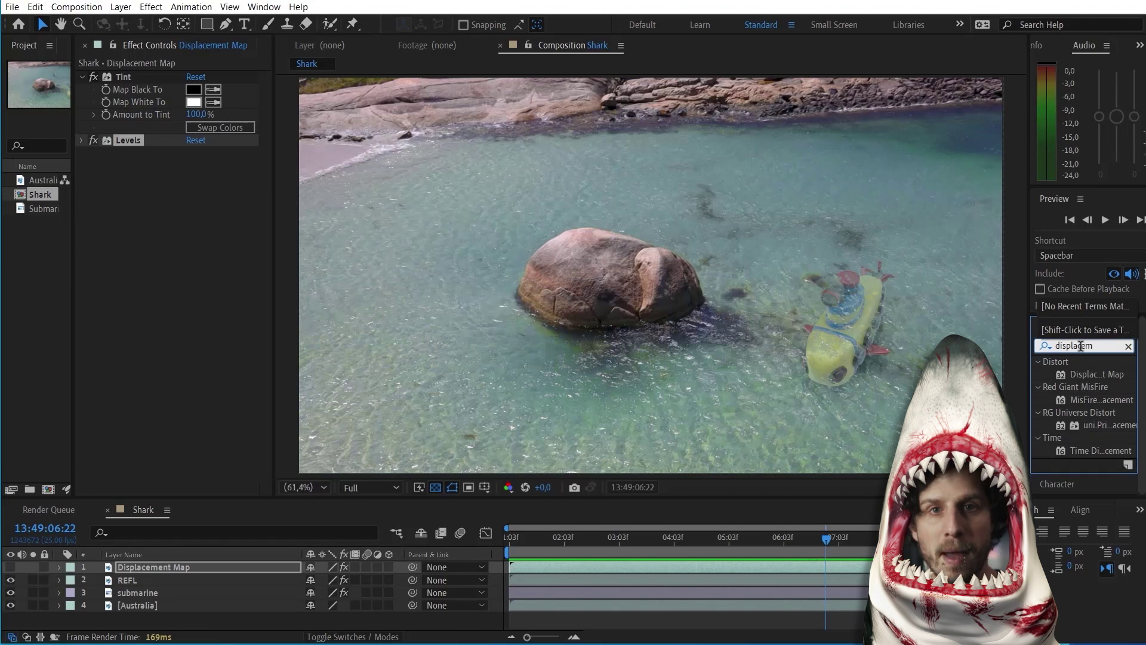
drag(1027, 339, 988, 343)
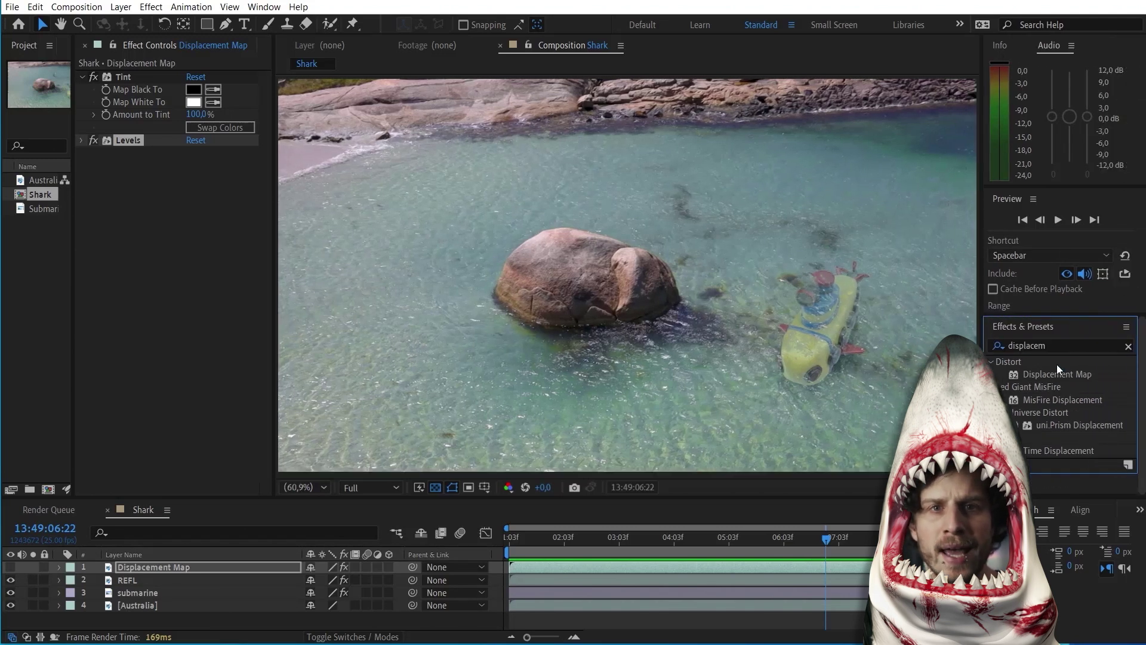
drag(1056, 374, 262, 592)
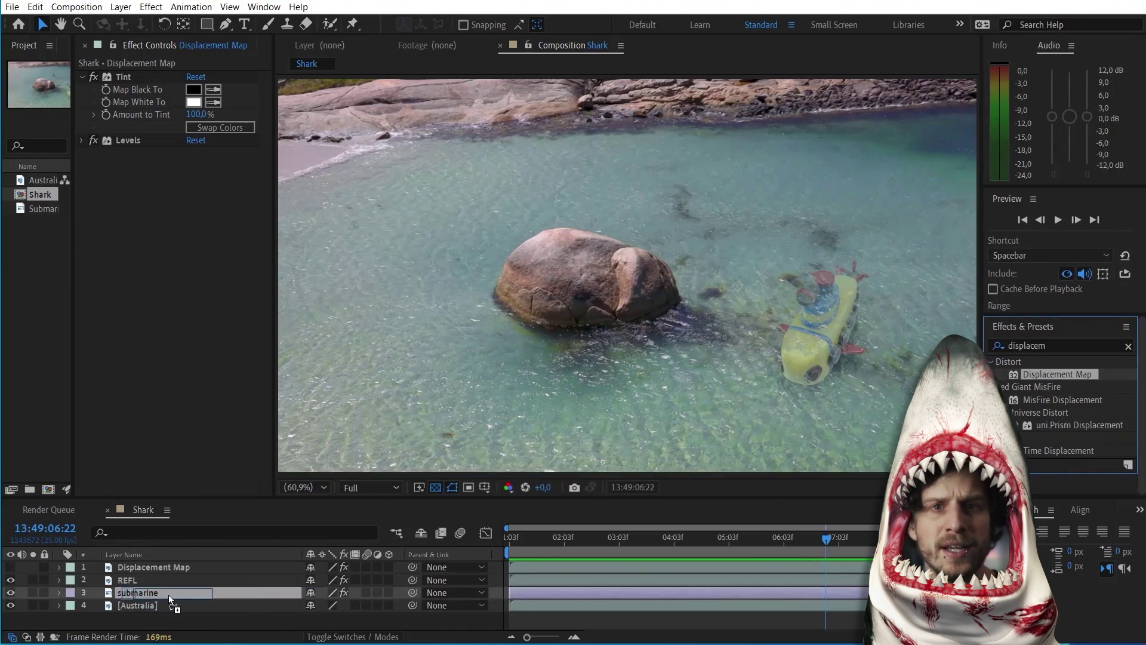
drag(167, 594, 167, 596)
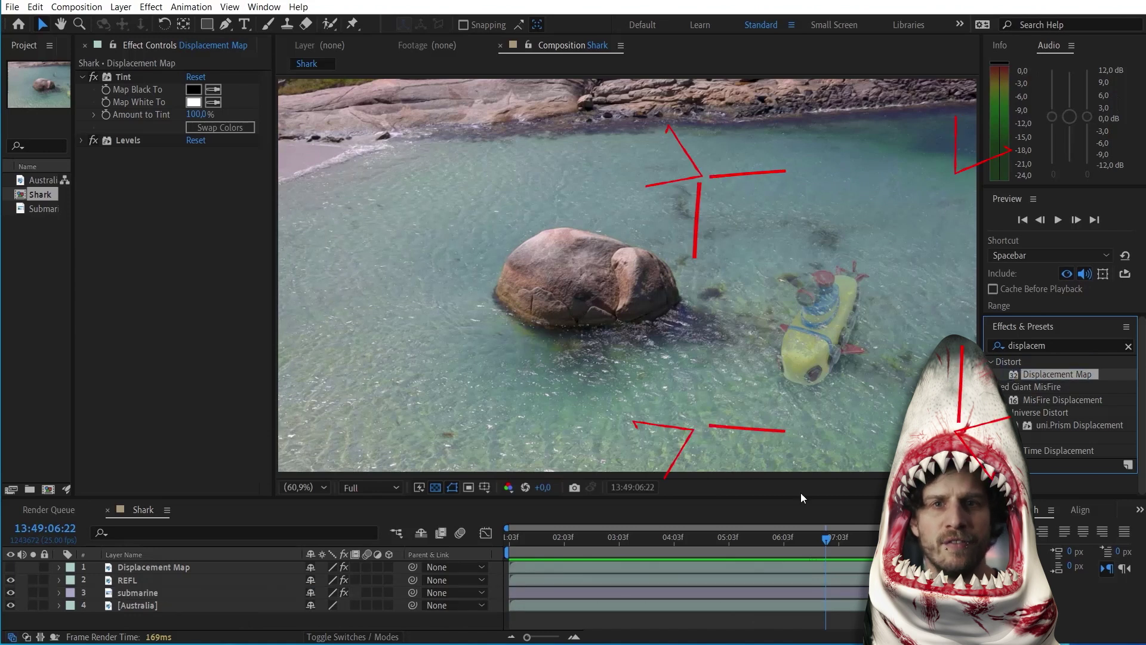
click(149, 591)
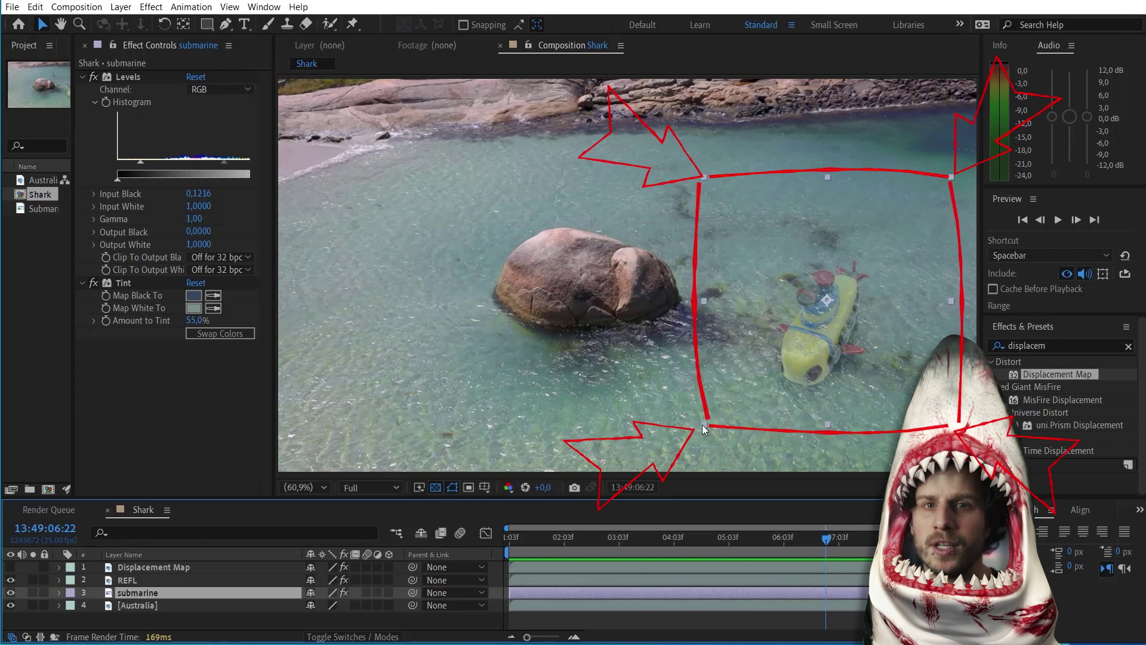
key(comma)
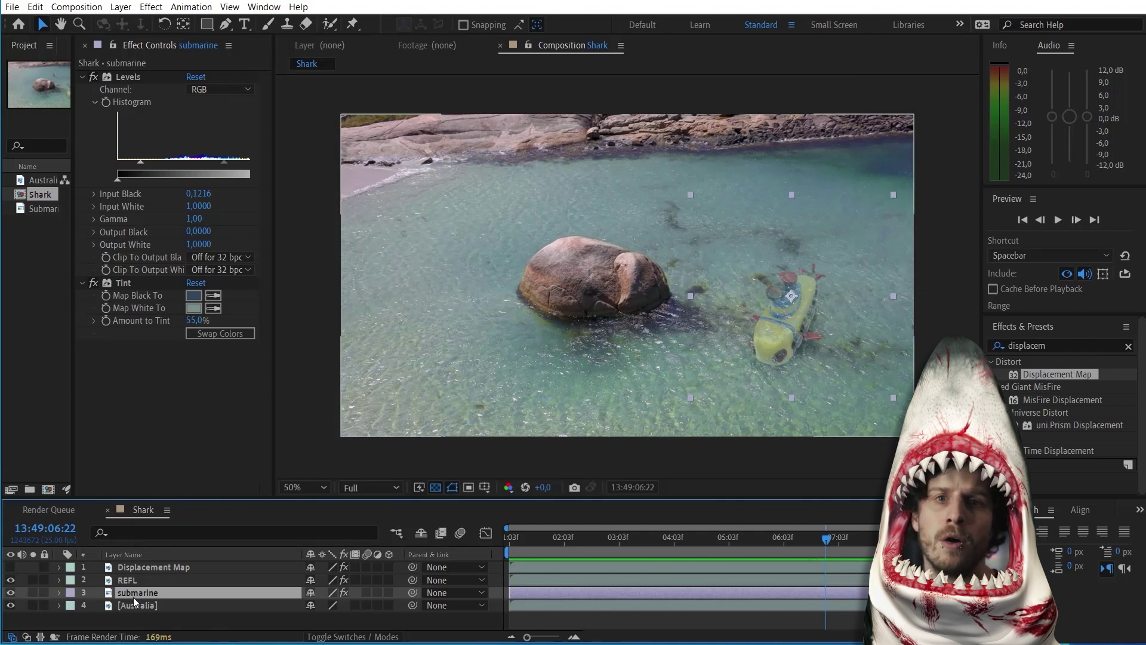
Pre-compose the submarine as 'SUB COMP', moving all attributes into the new composition.
click(120, 7)
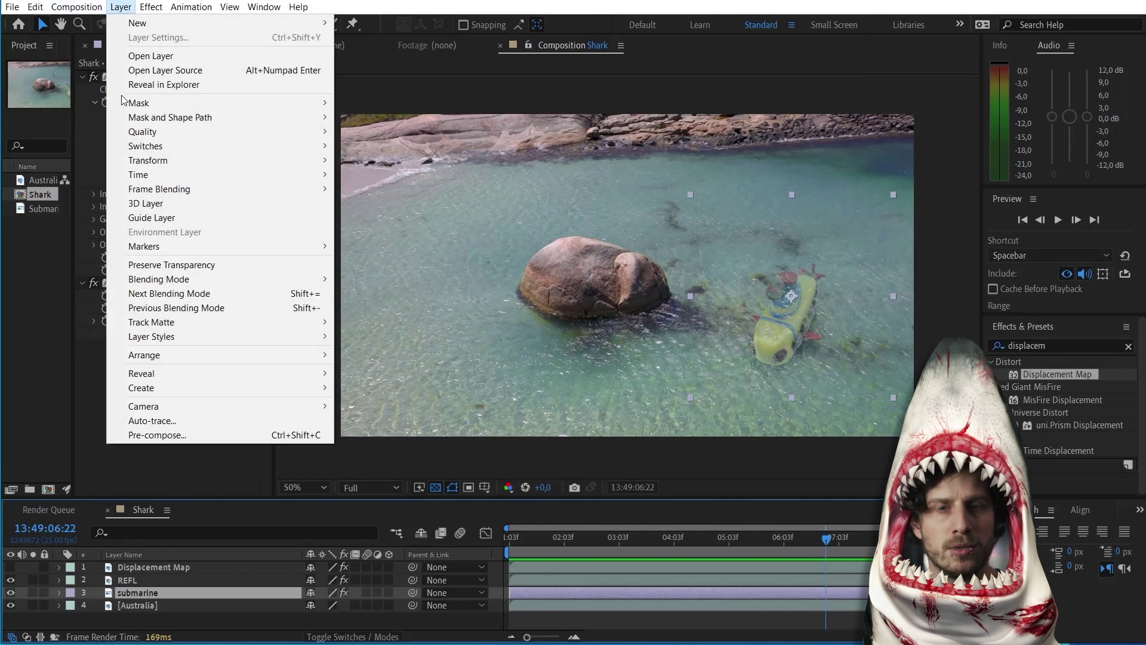
click(166, 440)
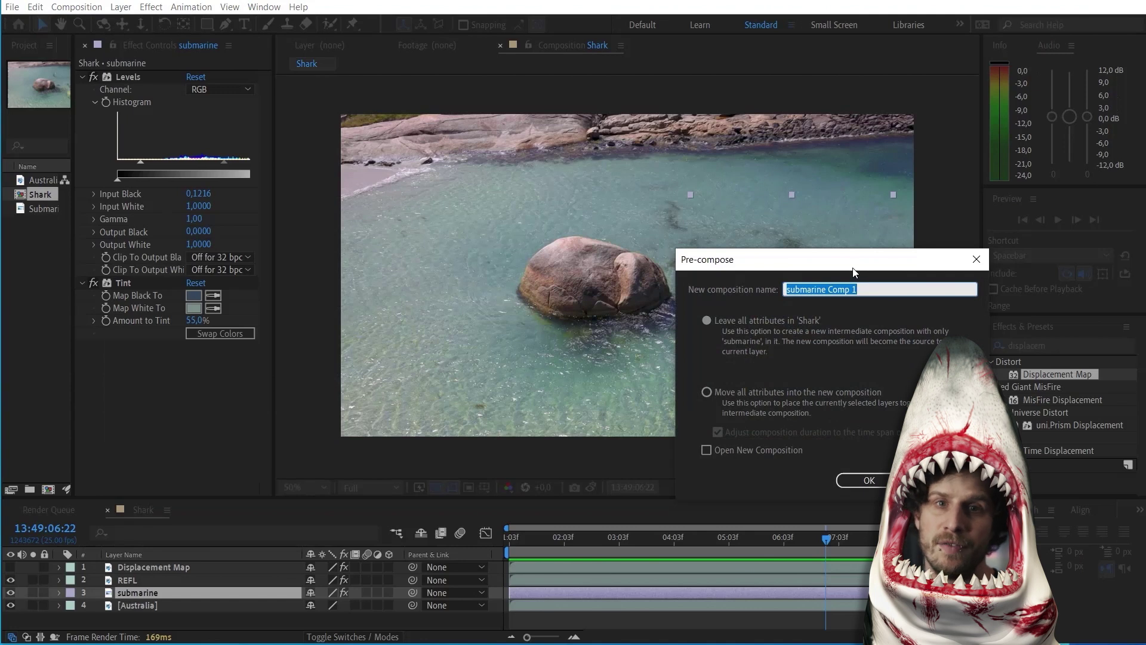
text(SUB COMP)
click(707, 392)
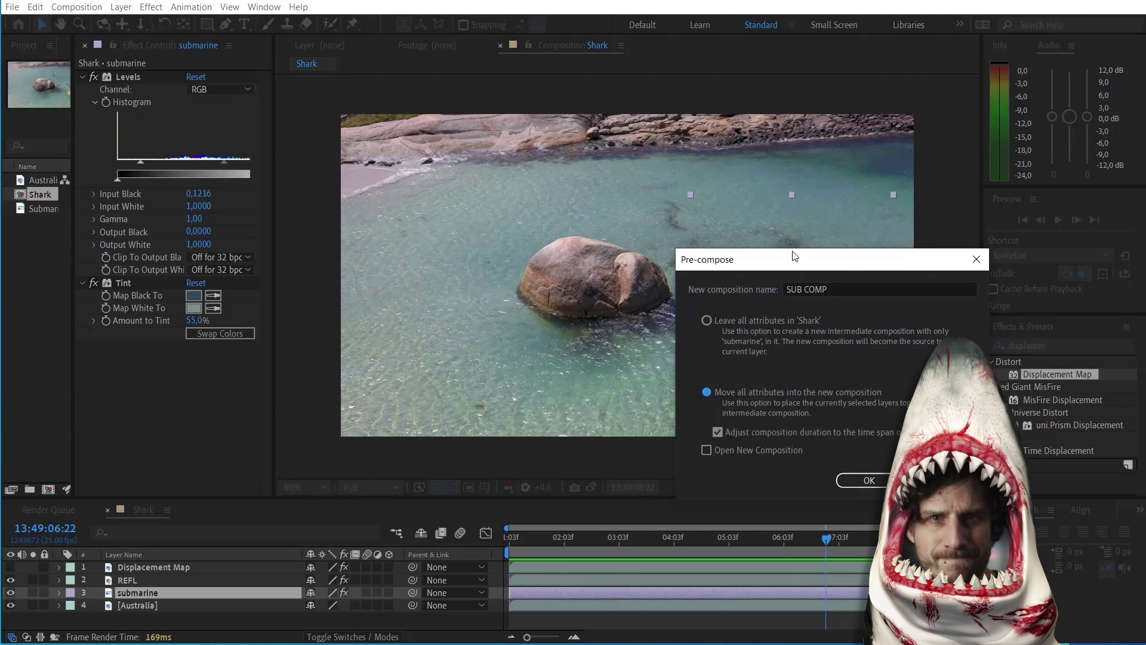
drag(793, 258, 738, 227)
click(813, 449)
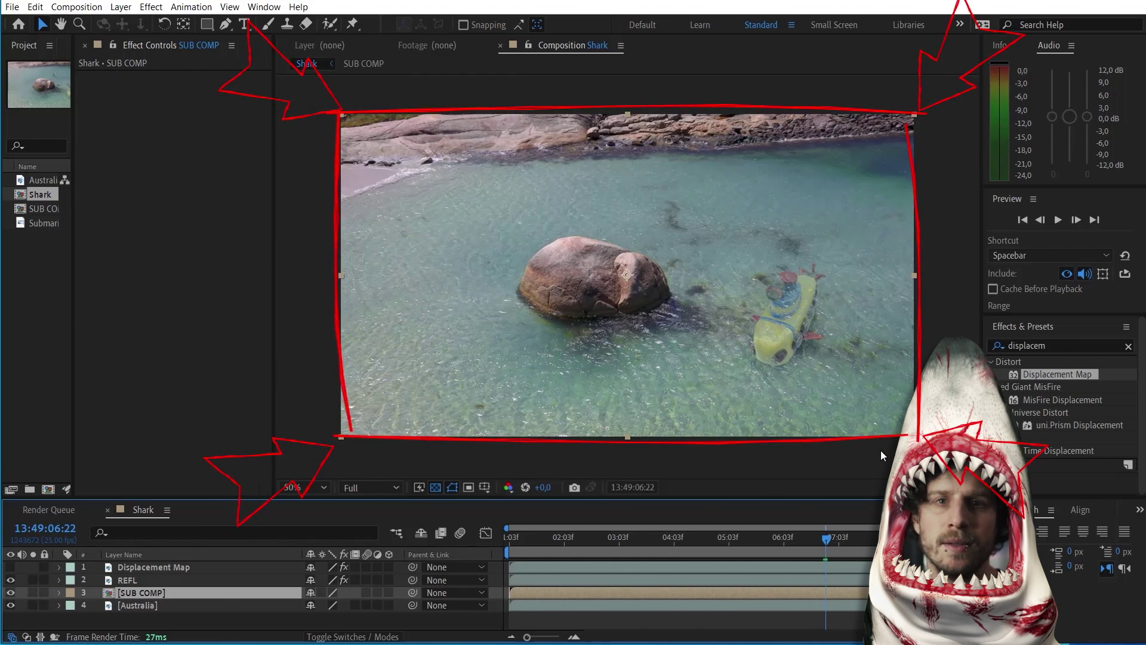
Apply Displacement Map to SUB COMP using the Displacement Map layer with Effects & Masks.
drag(1054, 375, 826, 590)
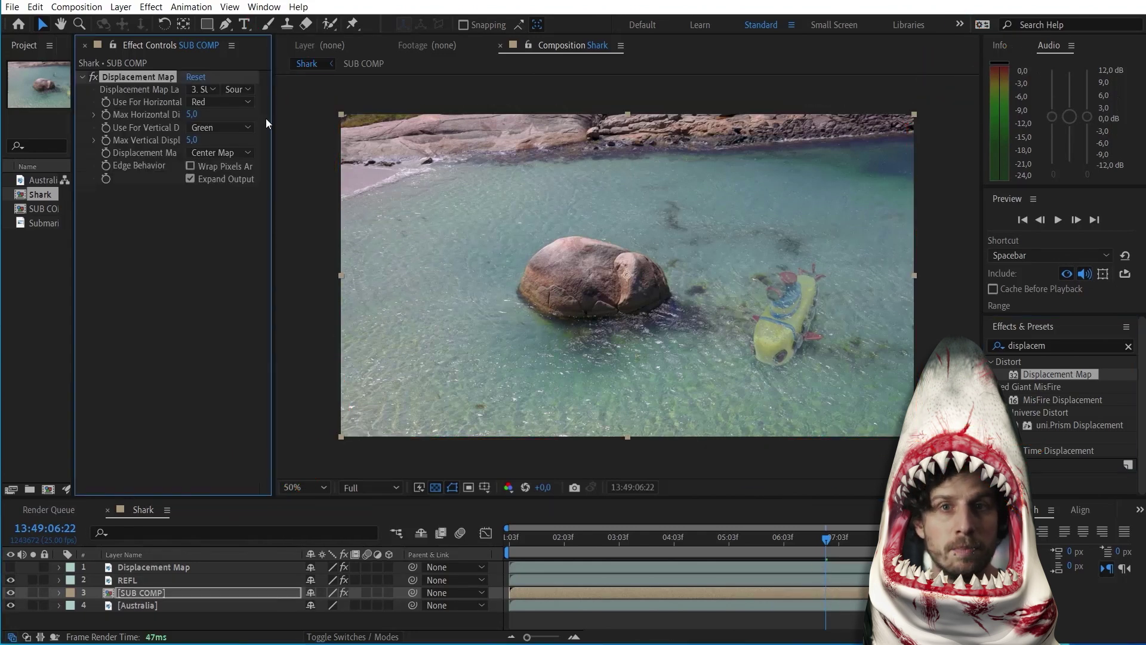
drag(272, 131, 381, 139)
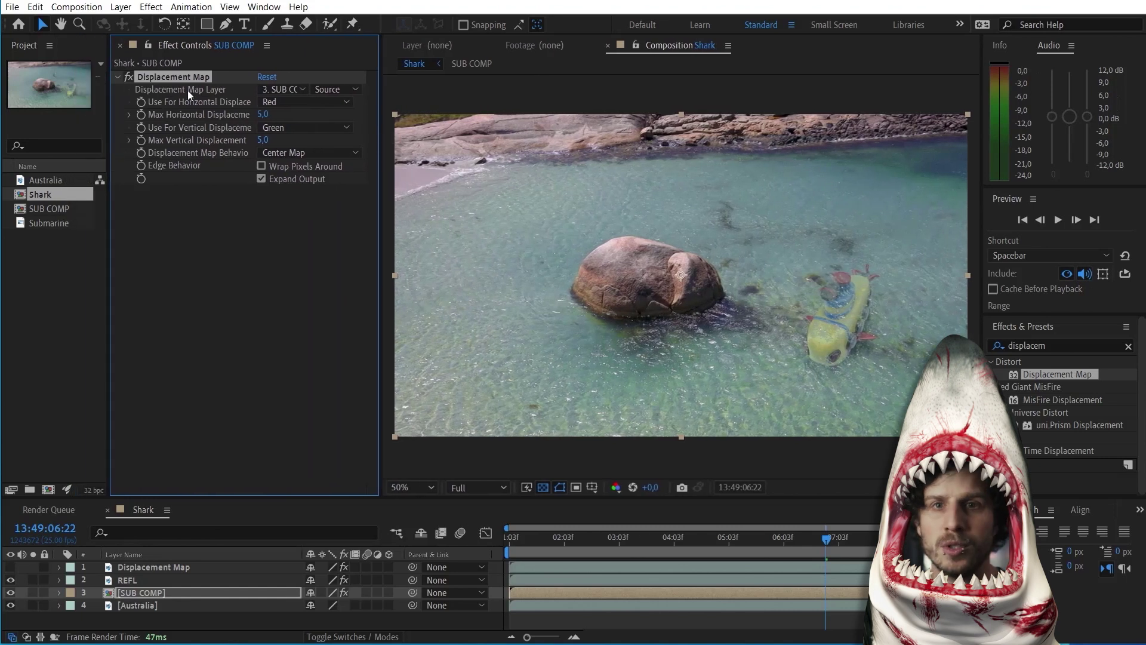
click(282, 89)
click(310, 123)
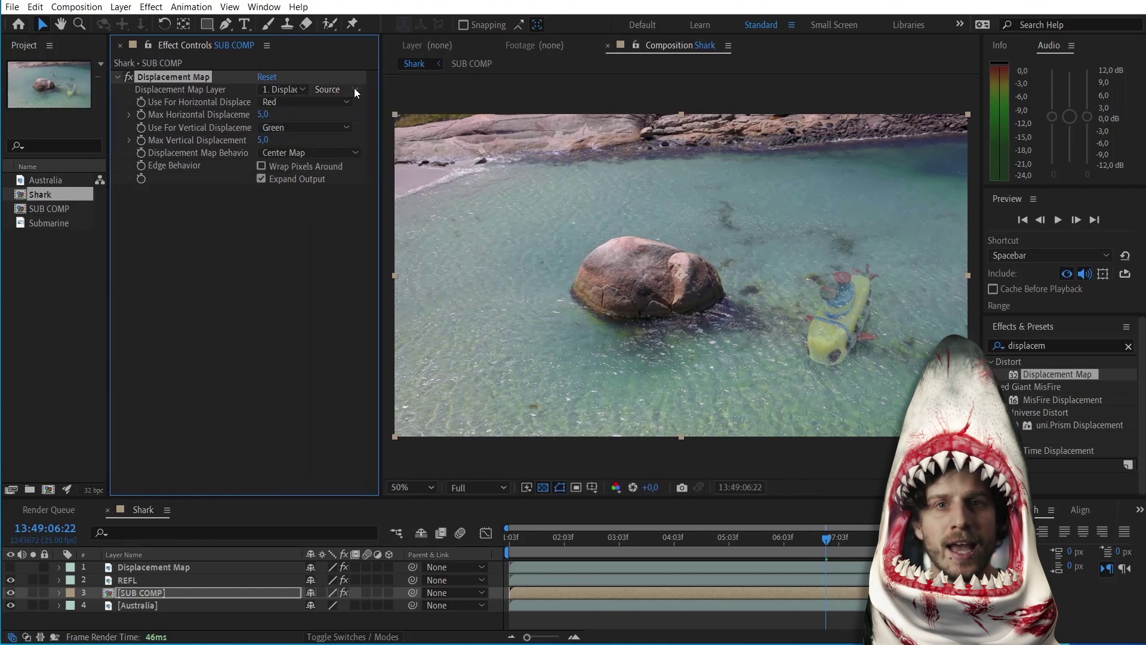
click(334, 89)
click(344, 134)
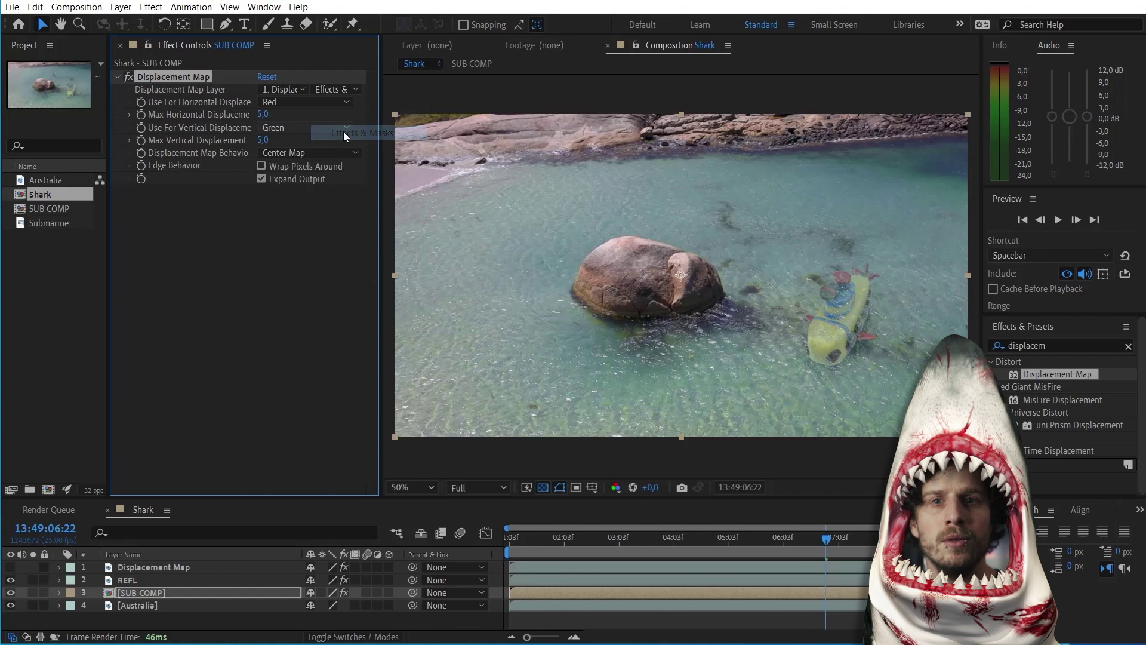
Set both displacement channels to Luminance, disable the map's Tint, and raise horizontal displacement to 55.
click(289, 103)
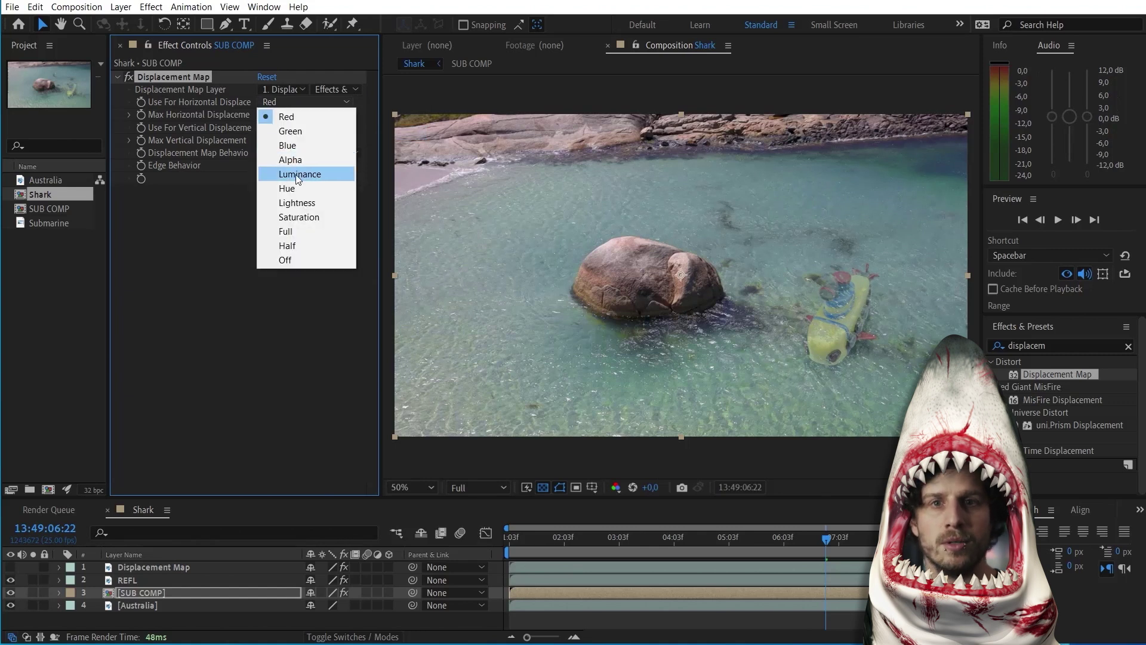
click(296, 174)
click(293, 129)
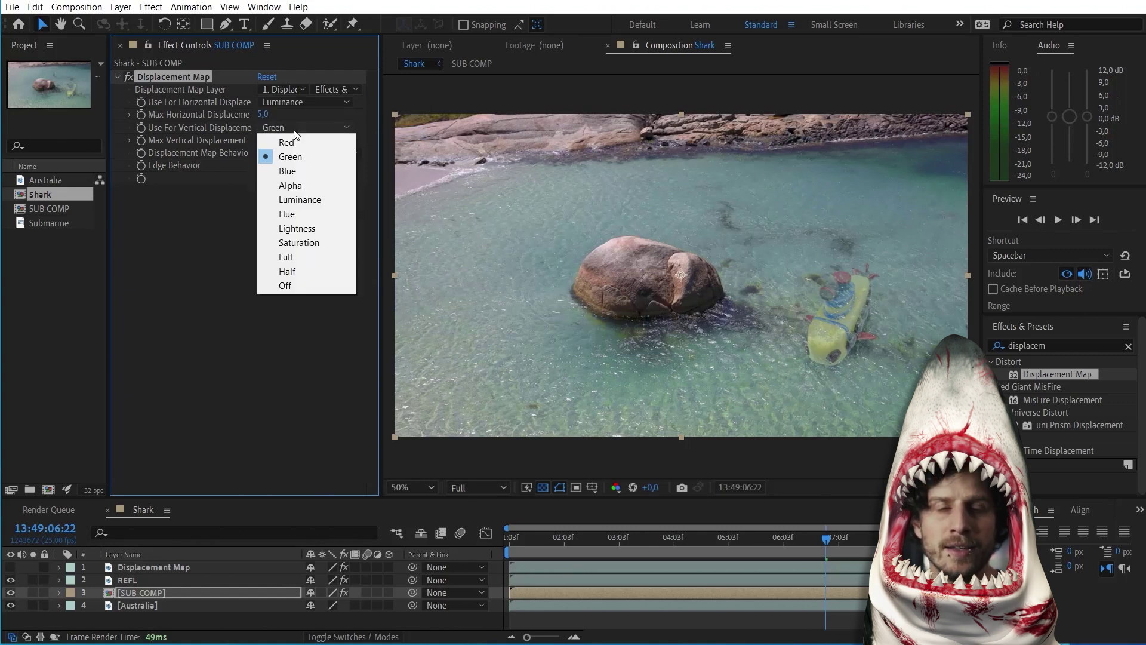
click(300, 199)
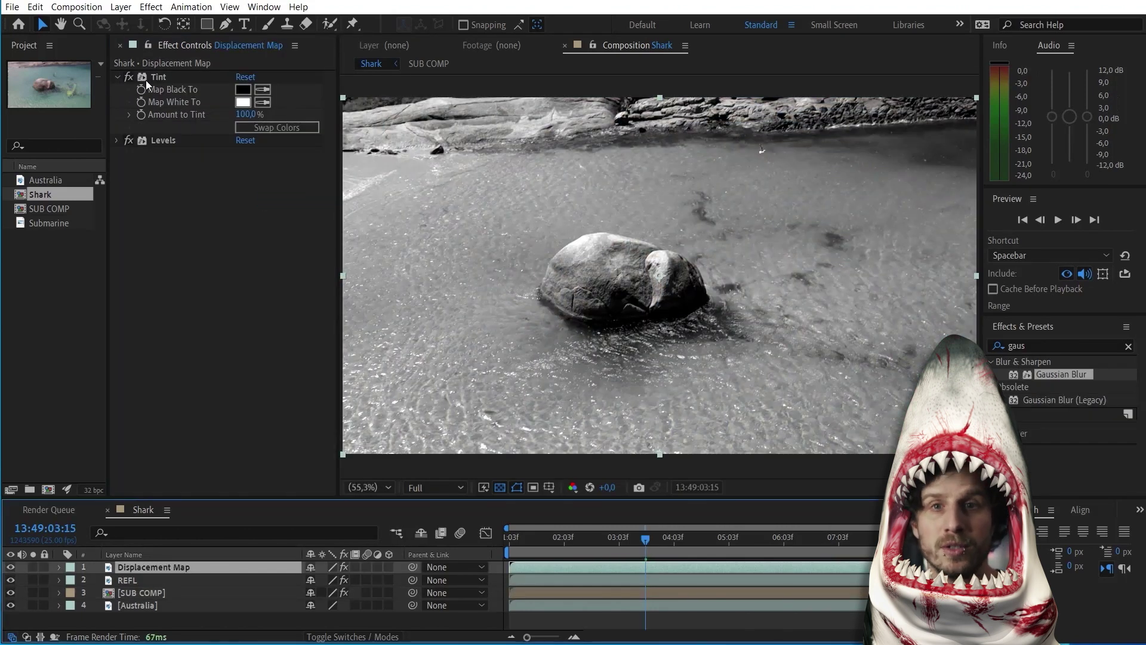
click(128, 77)
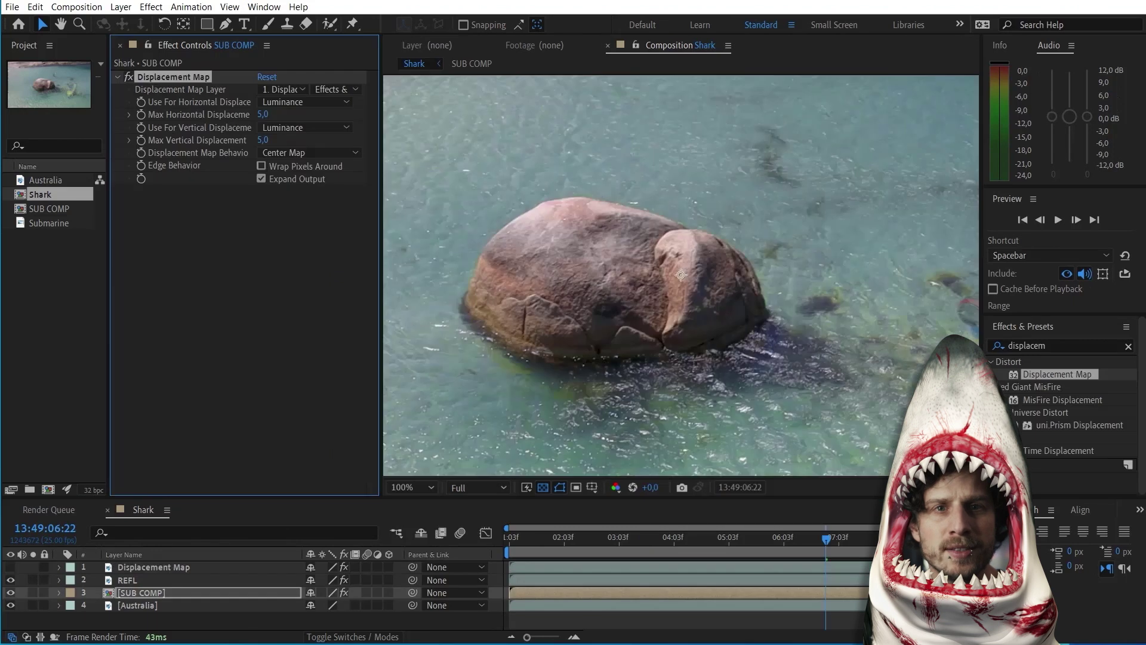
scroll(635, 323, up, 3)
drag(263, 114, 287, 117)
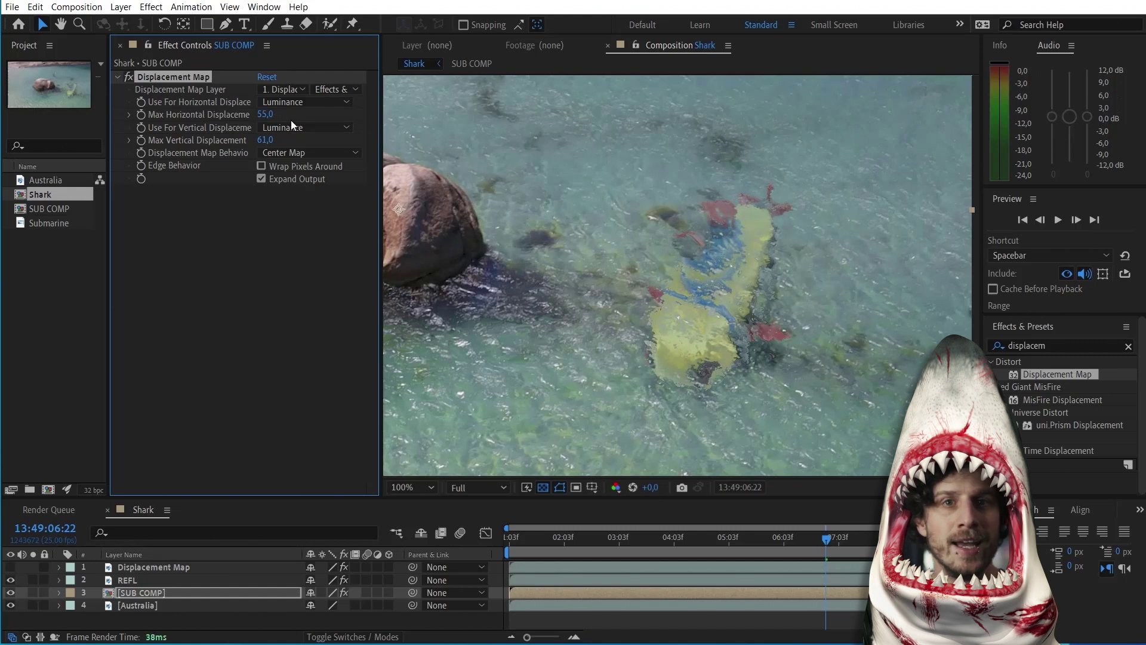
Set vertical displacement to 60 and add a Gaussian Blur of 2.0 to SUB COMP.
key(Return)
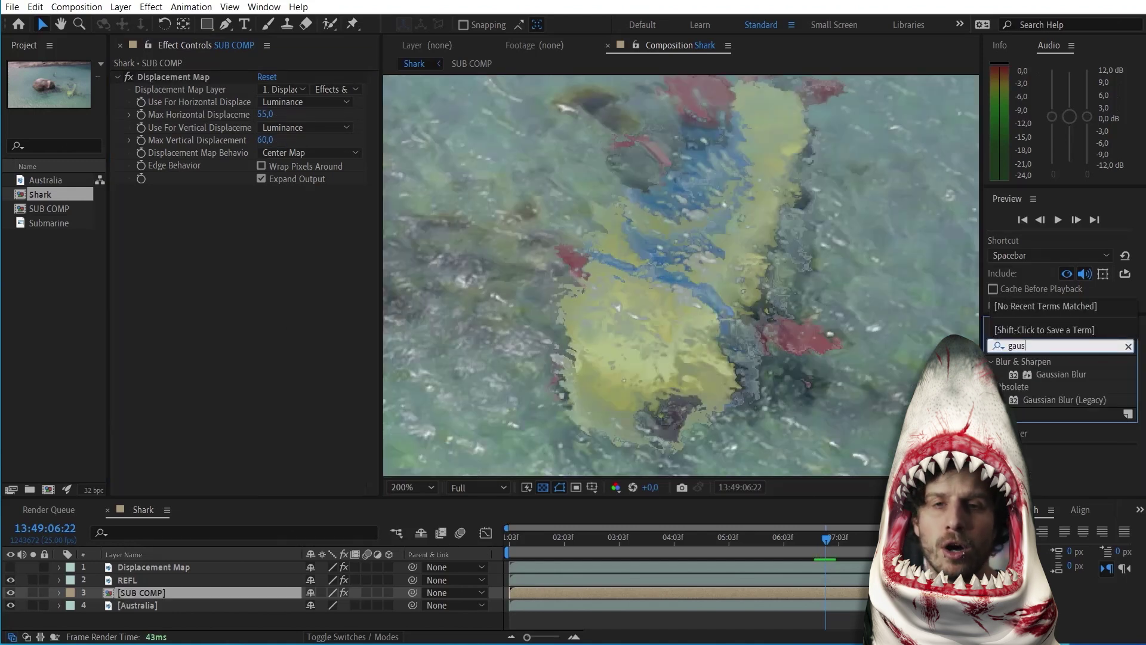
drag(1060, 379, 203, 316)
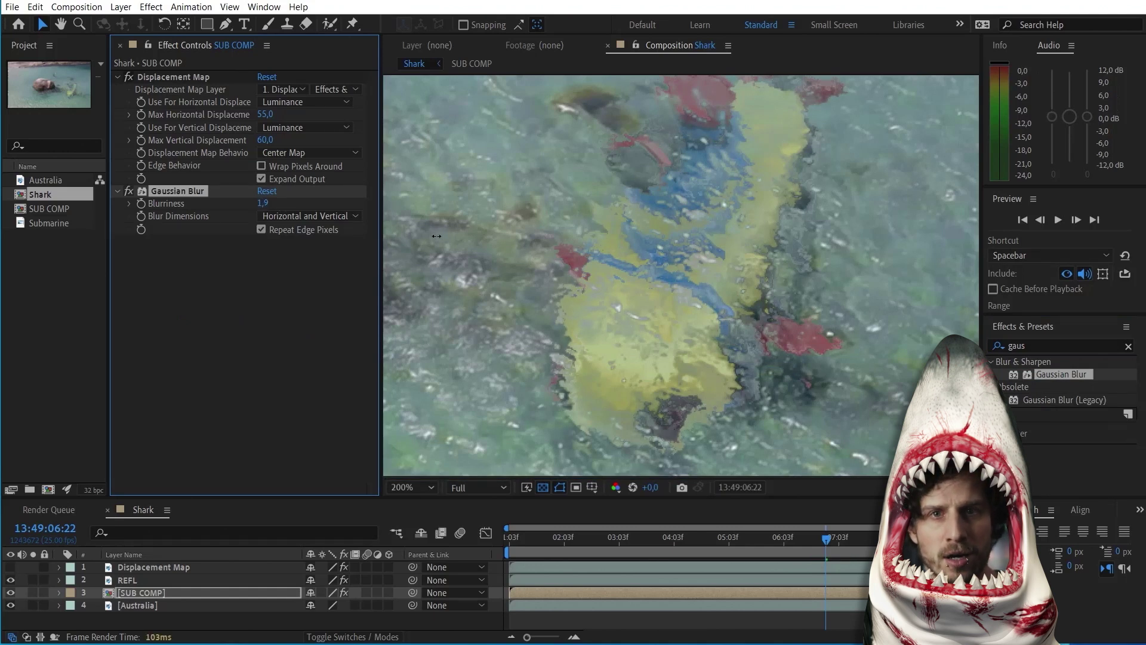
scroll(921, 314, down, 4)
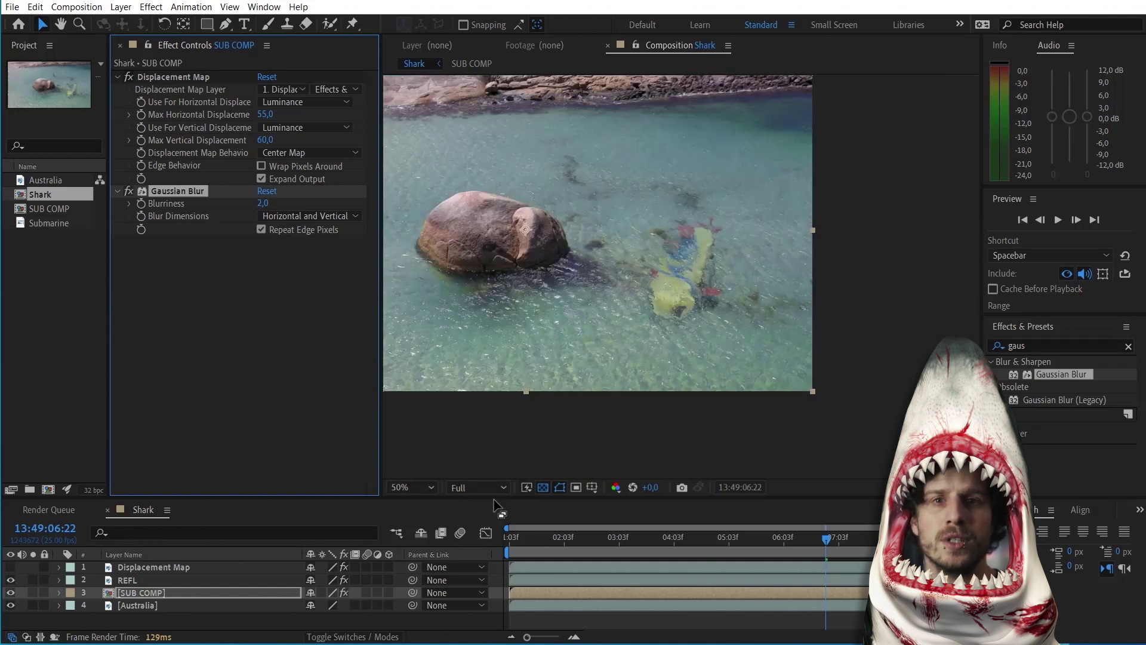
Fit the whole comp in view and preview the rippling submarine from the start.
click(423, 488)
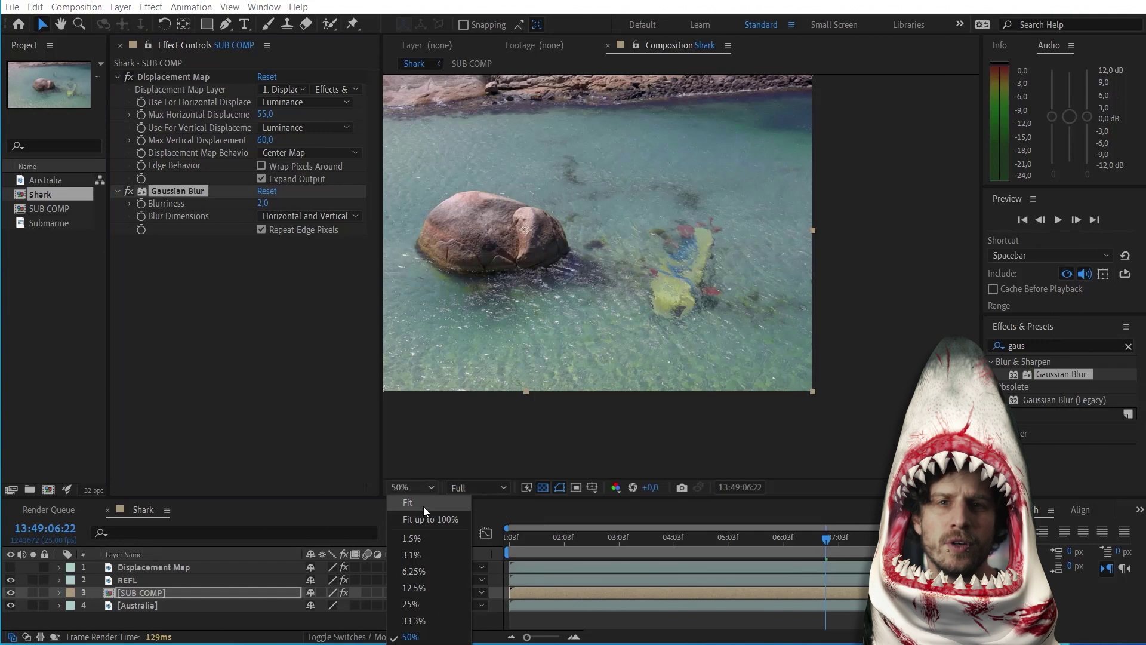
click(423, 506)
key(space)
drag(380, 278, 213, 278)
click(510, 558)
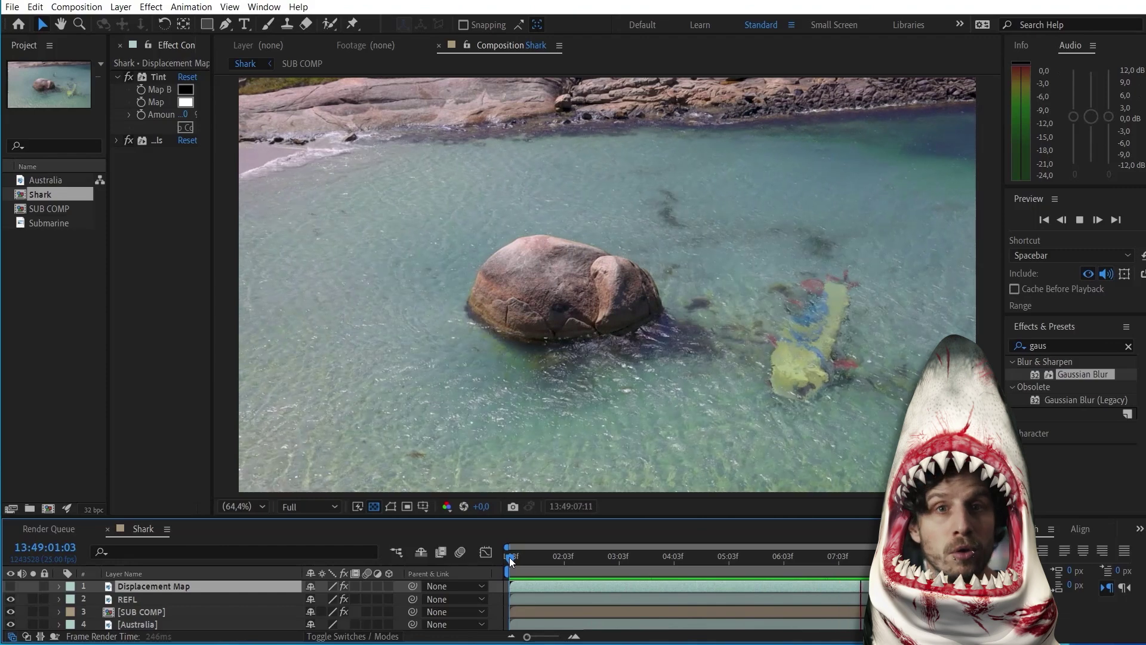
key(space)
scroll(890, 369, up, 2)
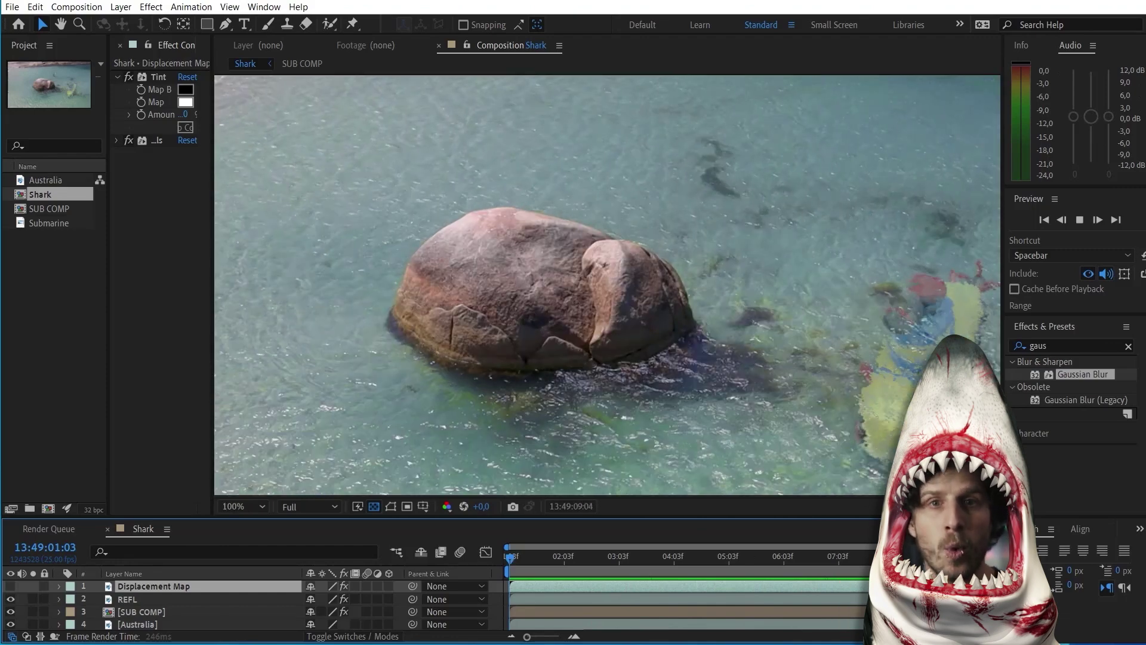
drag(891, 381, 687, 334)
key(space)
scroll(830, 393, up, 1)
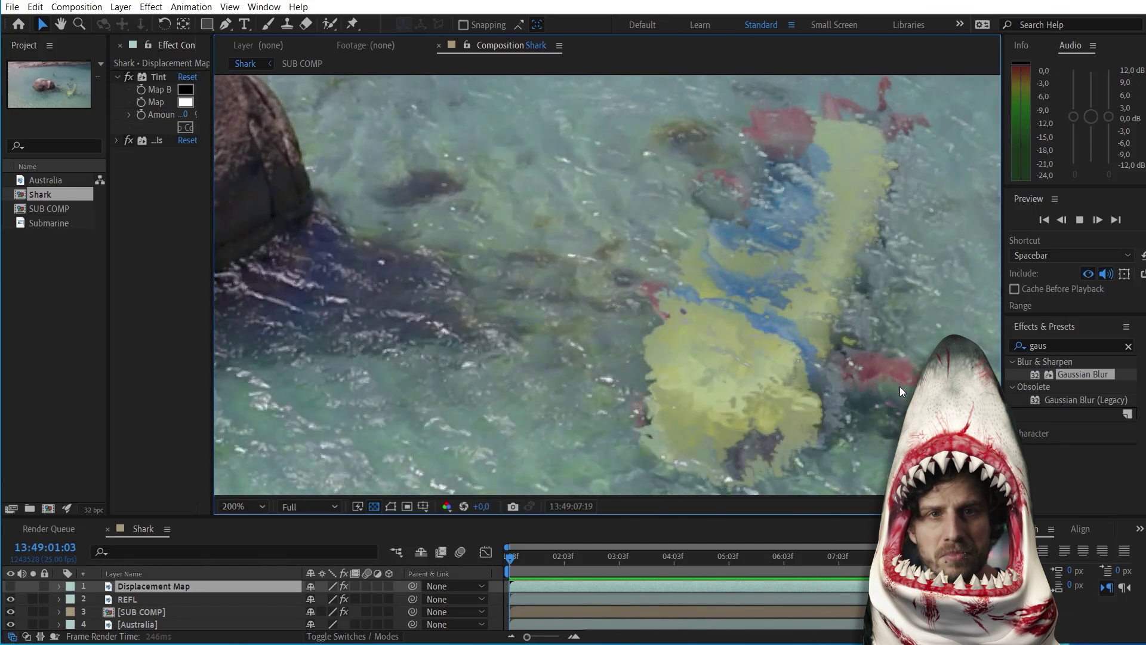
Move the SUB COMP submarine up and to the right, then recentre the view.
click(769, 393)
scroll(770, 393, down, 1)
drag(770, 393, 640, 298)
drag(651, 245, 647, 247)
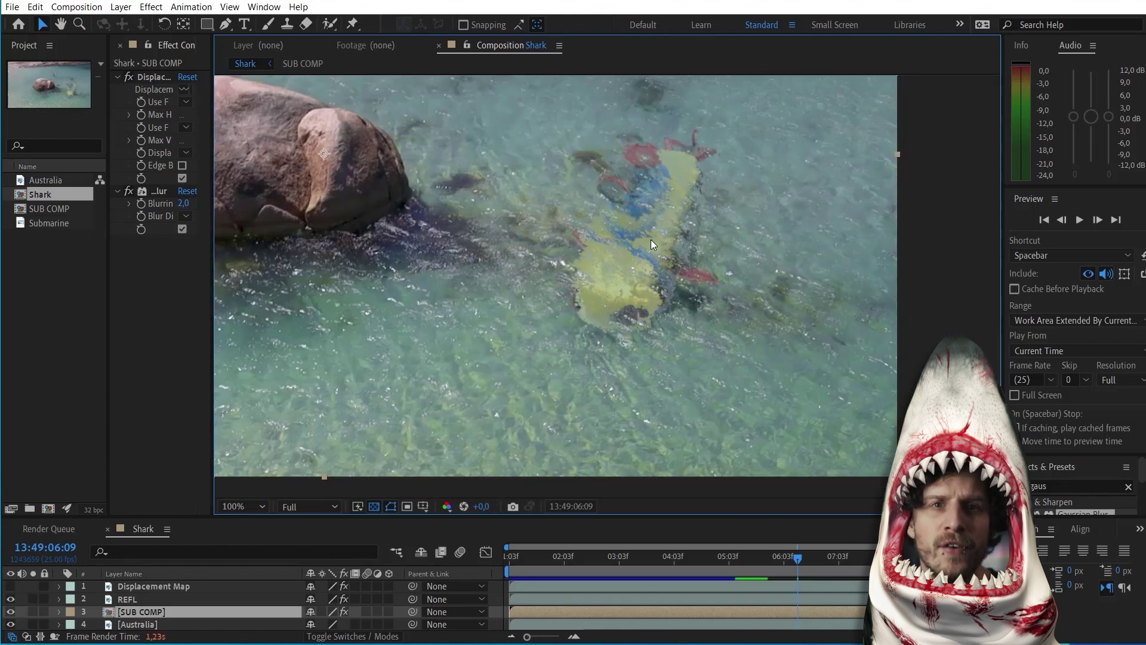
scroll(651, 241, down, 2)
drag(610, 189, 742, 251)
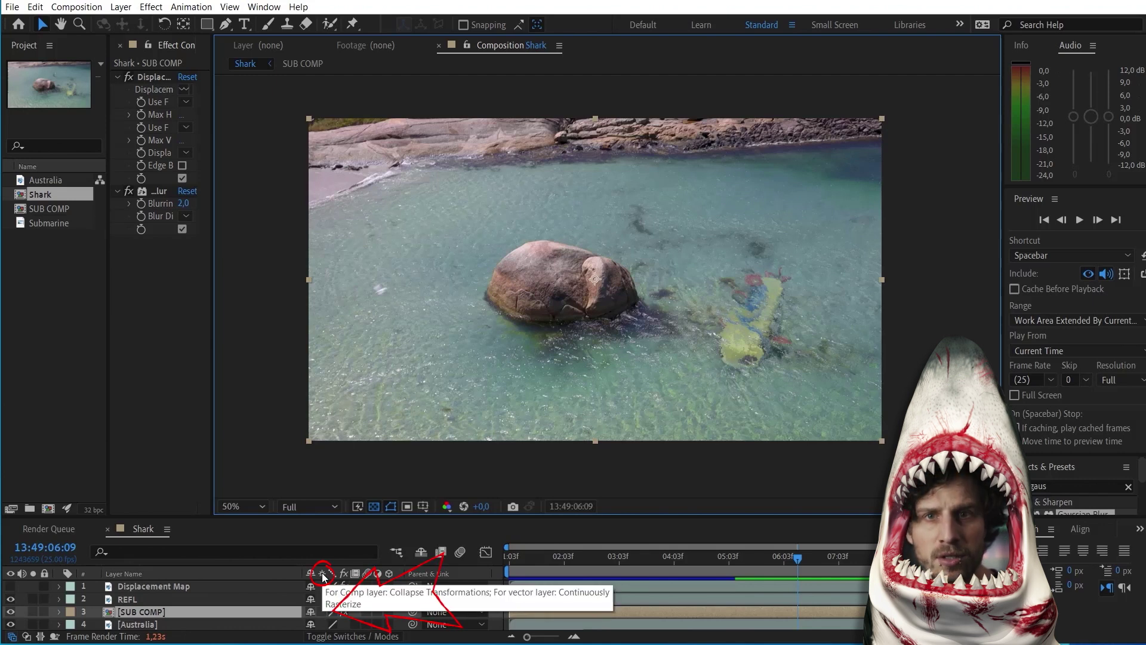
Turn on Collapse Transformations for SUB COMP after comparing, then preview the shark zoomed in.
click(321, 611)
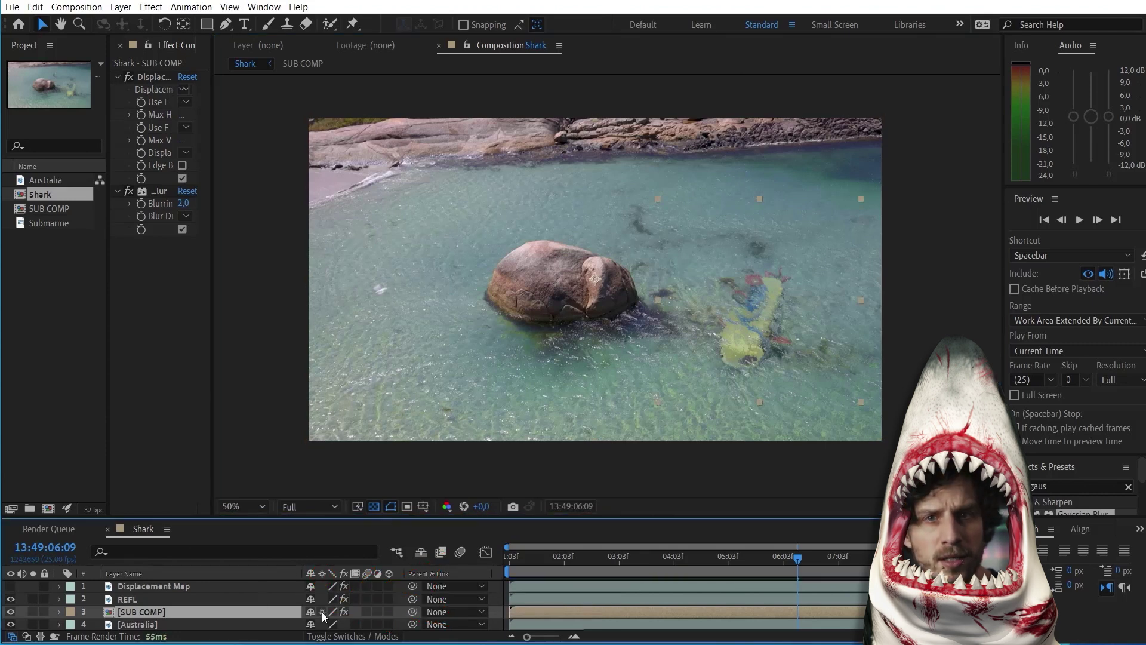
click(321, 611)
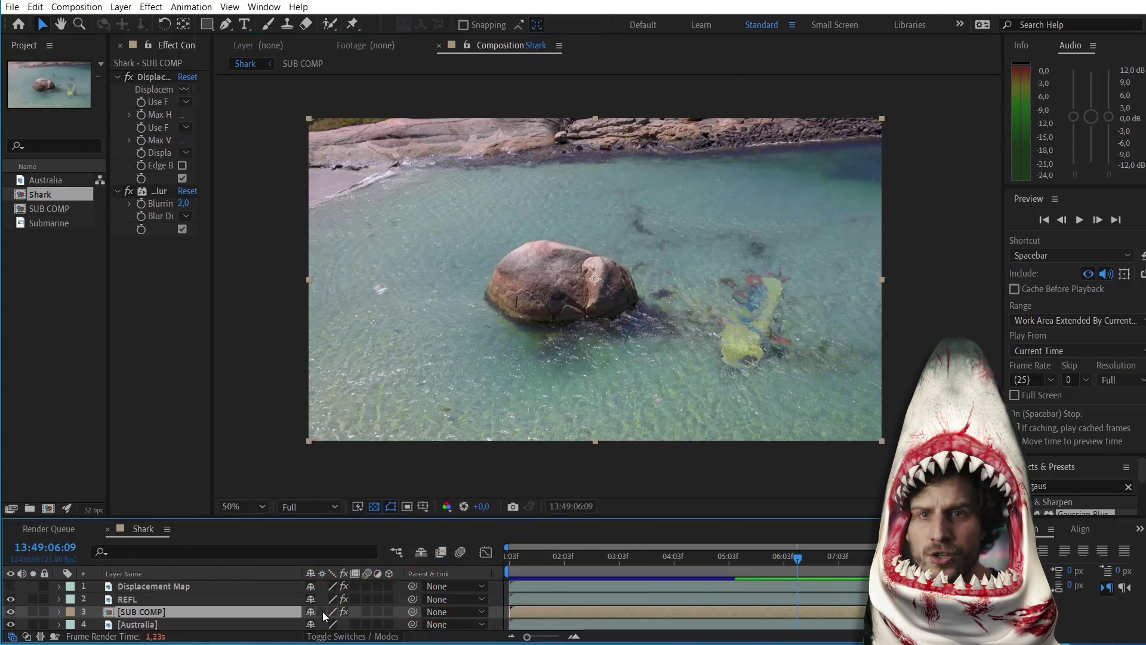
click(323, 611)
scroll(621, 250, up, 2)
drag(890, 401, 734, 286)
key(space)
key(period)
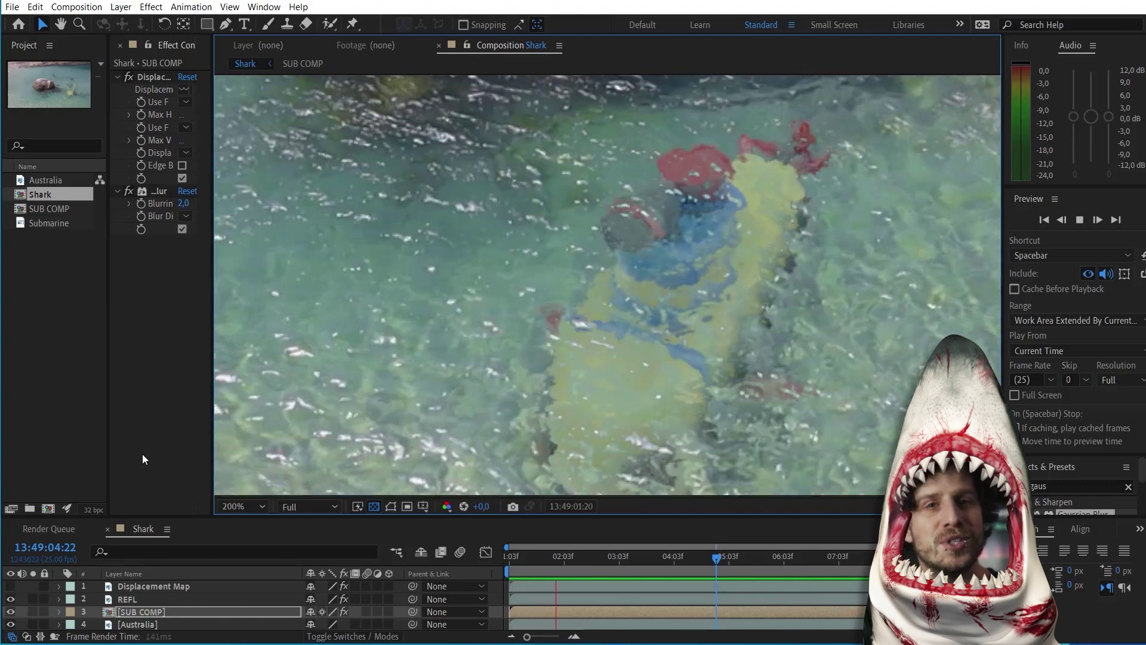
key(comma)
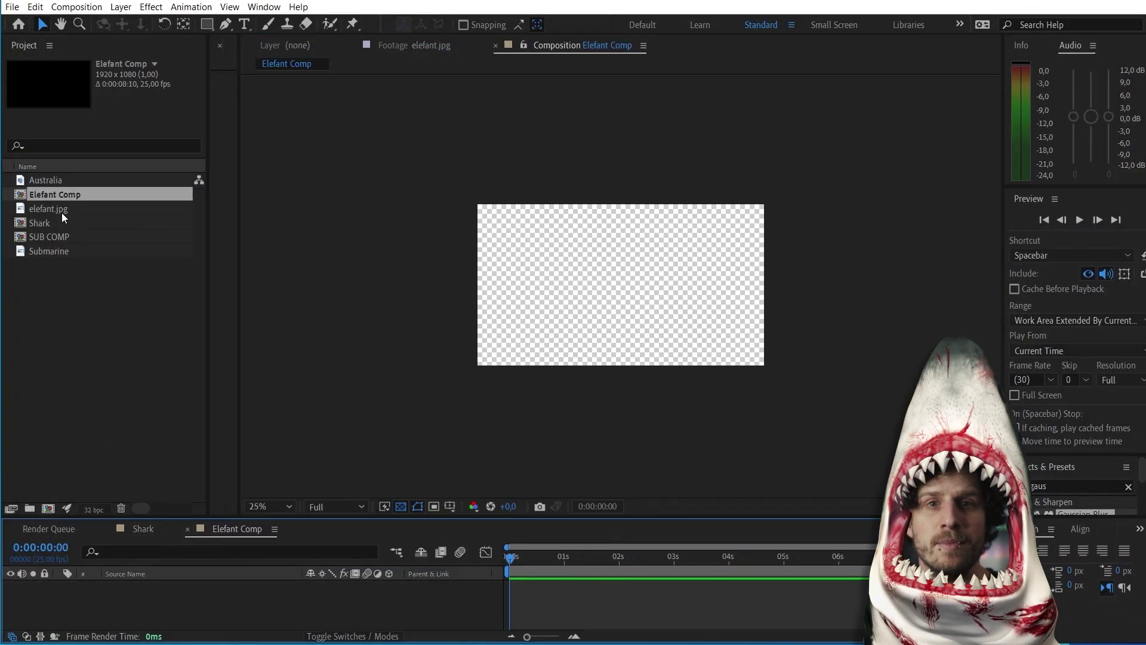
Add elefant.jpg to the new comp and position it up and to the right.
drag(60, 209, 603, 278)
key(comma)
drag(673, 276, 809, 204)
drag(894, 148, 898, 146)
scroll(636, 280, up, 4)
Pre-compose the elephant photo as 'Safari' and shift it within the frame.
click(150, 585)
key(ctrl+shift+c)
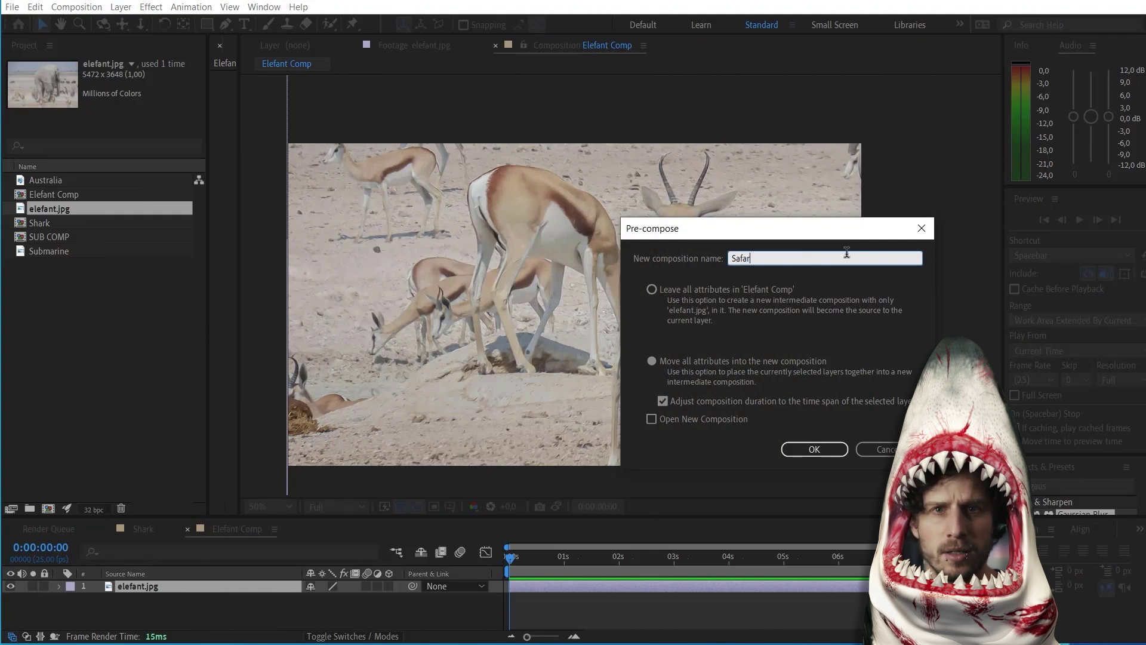
text(Safari)
key(Return)
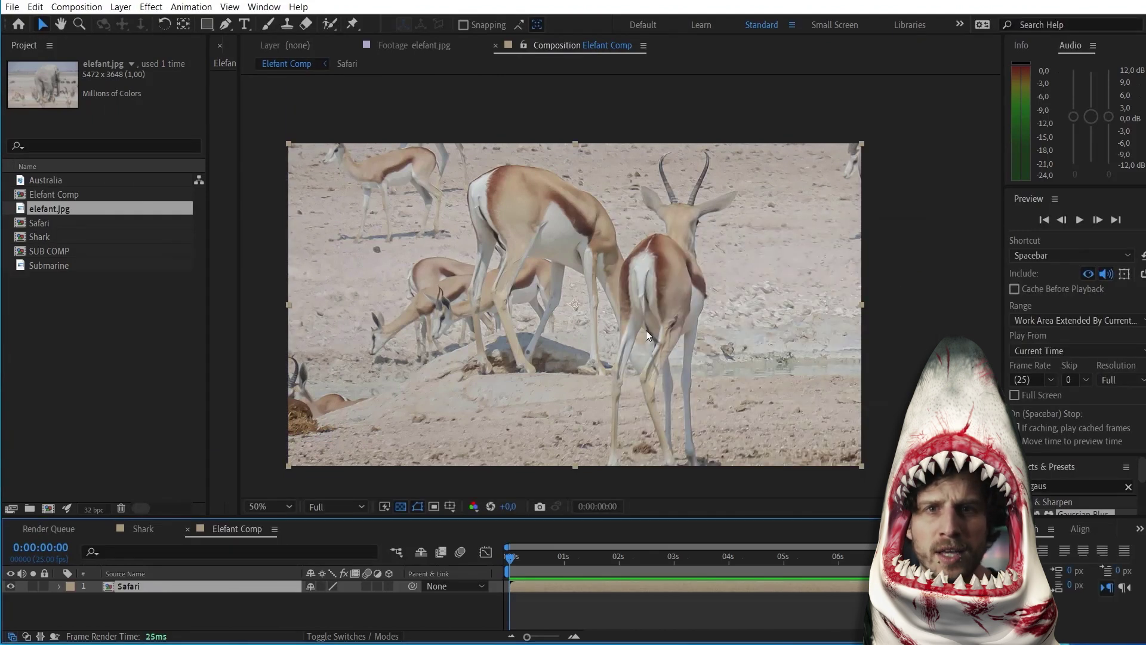
mouse_move(618, 351)
mouse_down()
mouse_move(571, 419)
mouse_move(596, 357)
mouse_move(743, 333)
mouse_move(742, 345)
mouse_move(608, 330)
mouse_up()
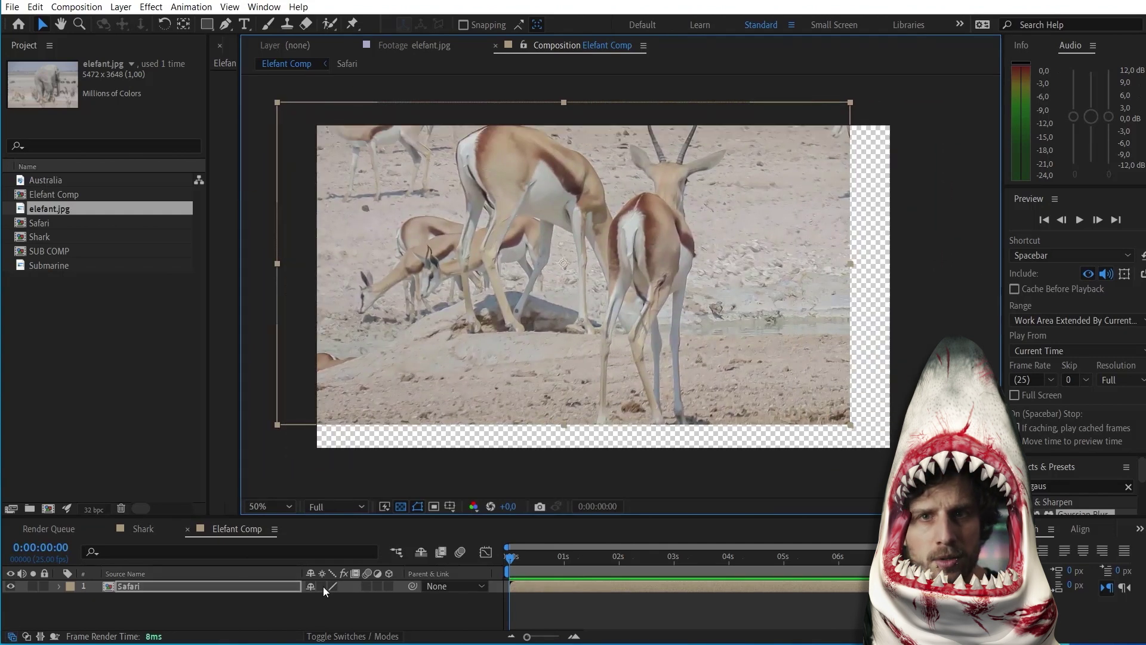
Toggle Collapse Transformations on the Safari layer several times to compare the results.
click(323, 586)
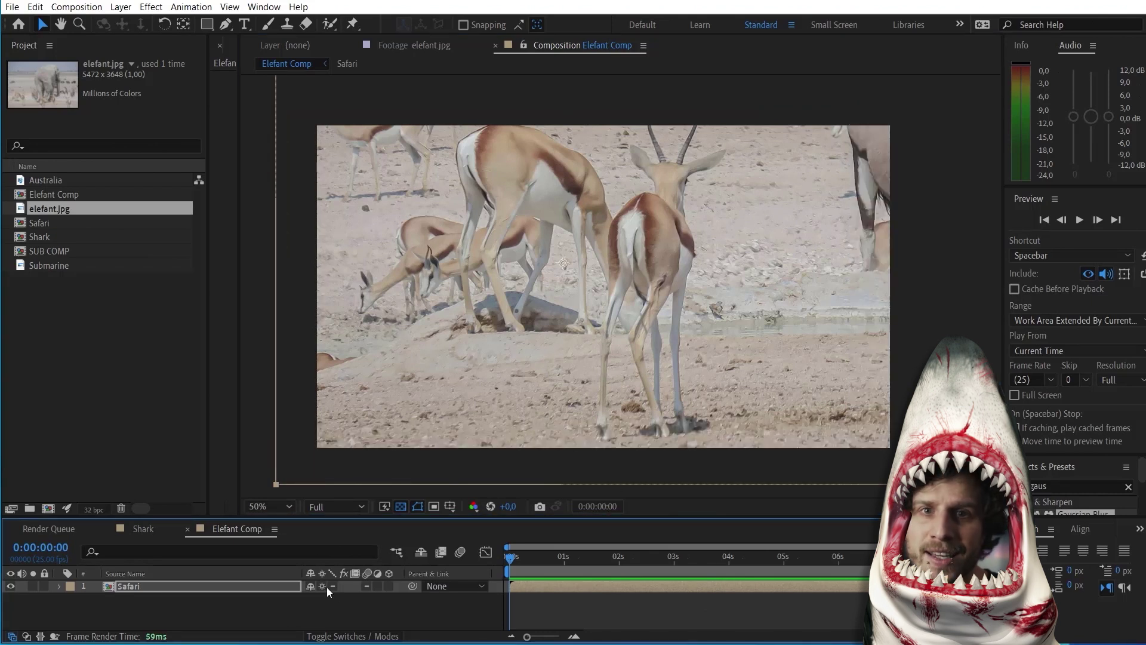
click(325, 586)
click(325, 586)
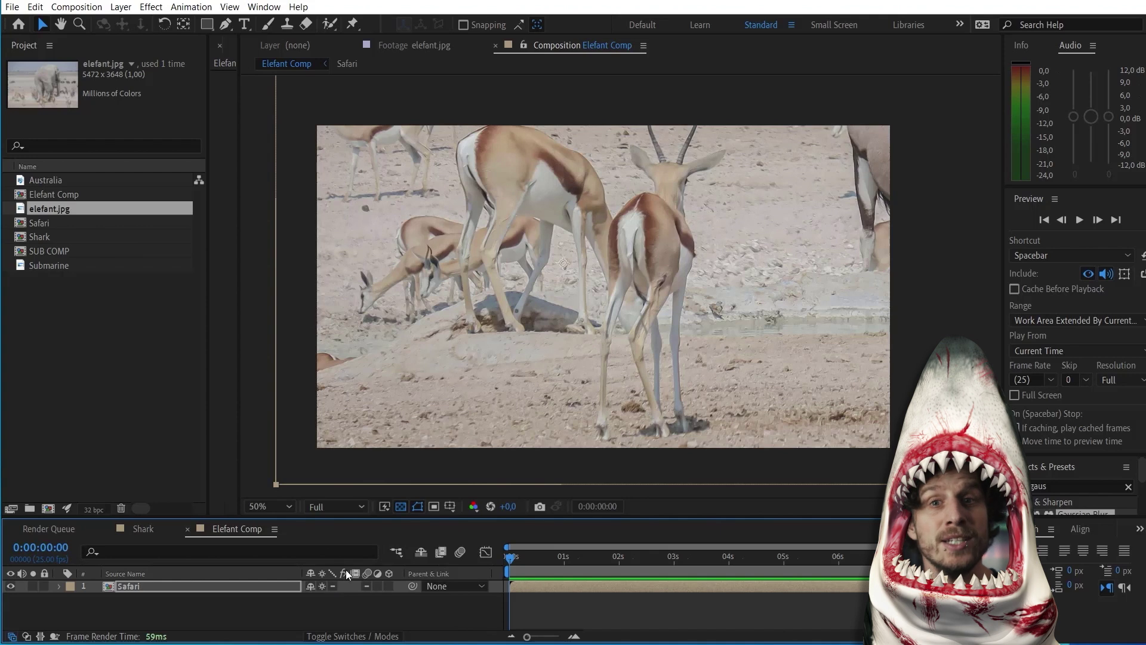
scroll(607, 264, down, 2)
scroll(605, 264, down, 1)
scroll(675, 302, up, 1)
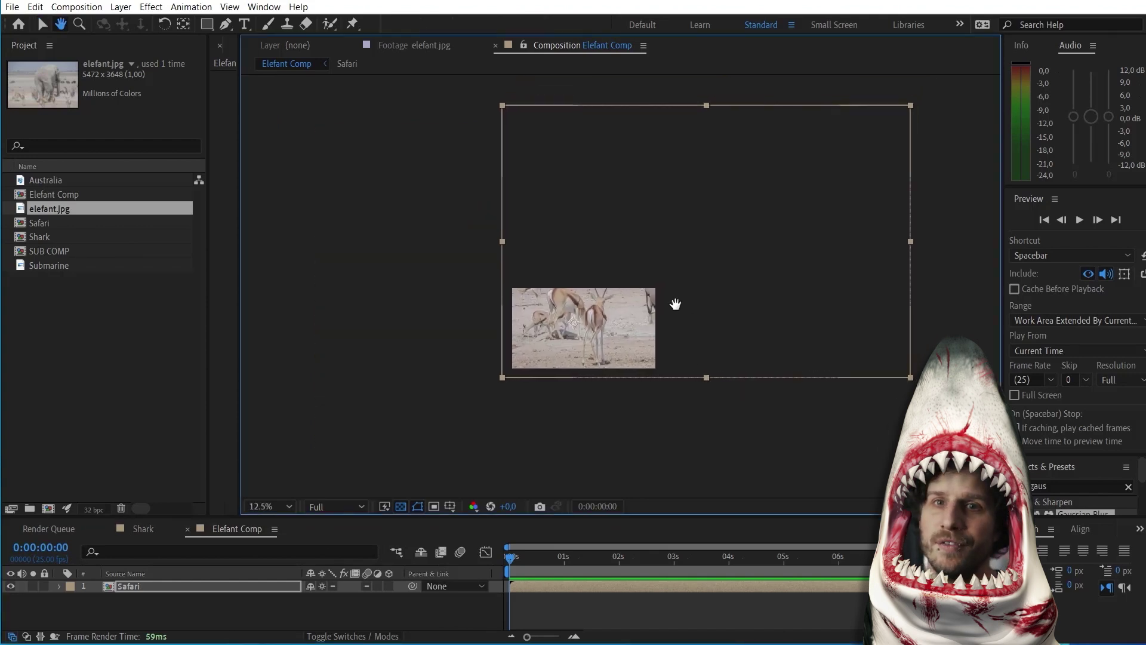
click(323, 586)
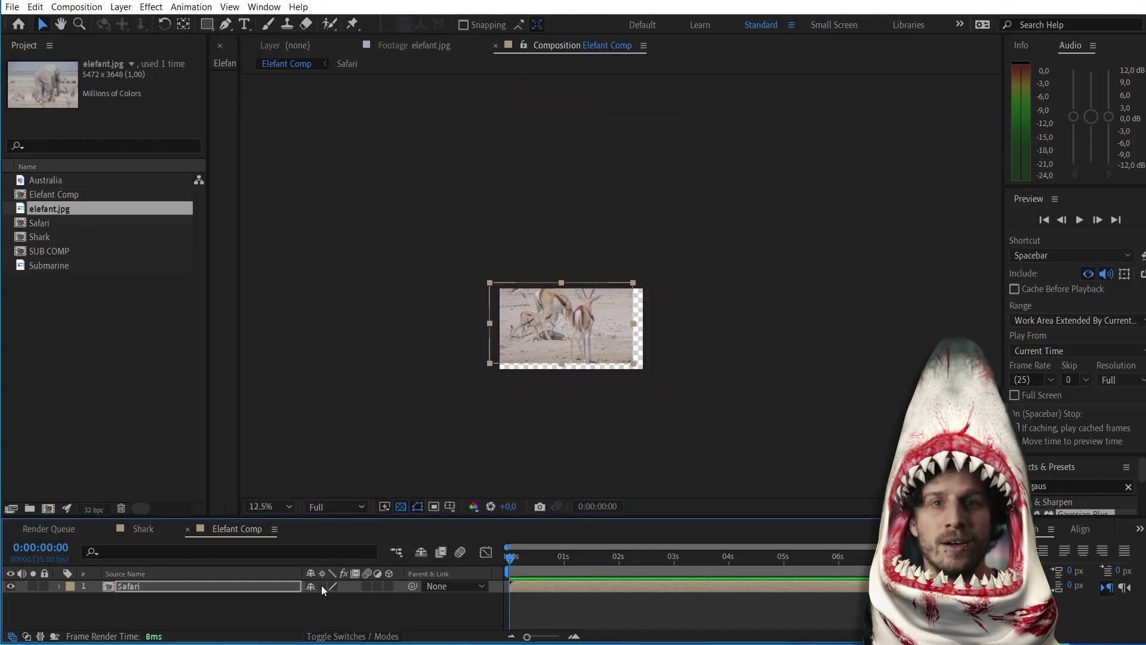
click(322, 585)
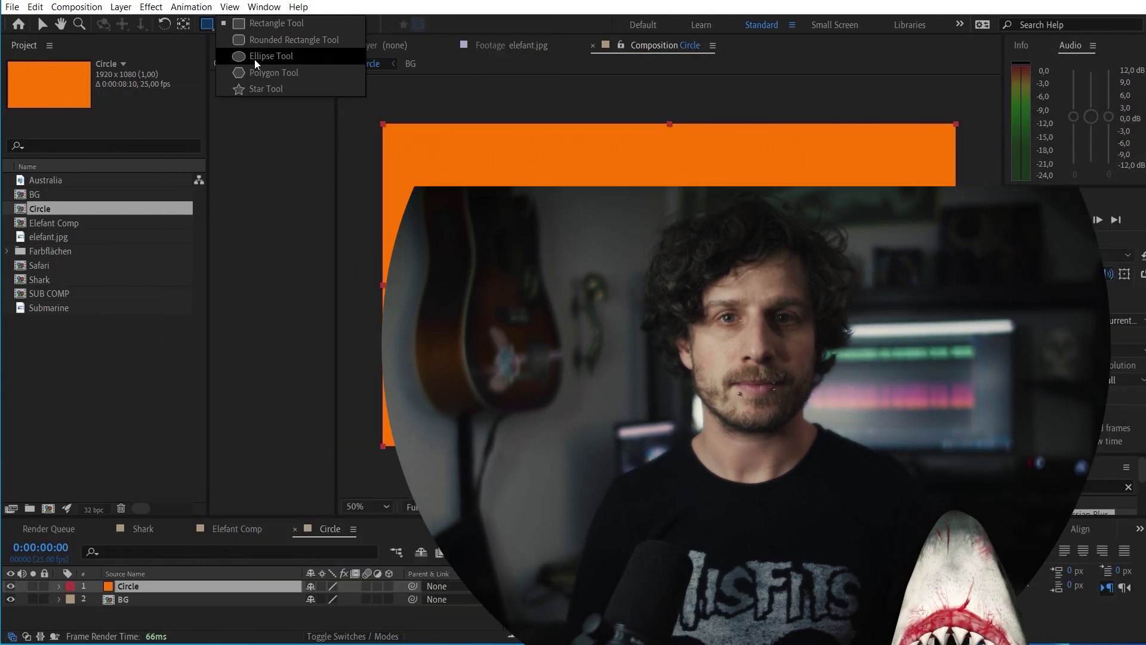
Draw an elliptical mask on the orange layer and pre-compose it as 'CIRCLE'.
click(254, 59)
drag(668, 286, 656, 275)
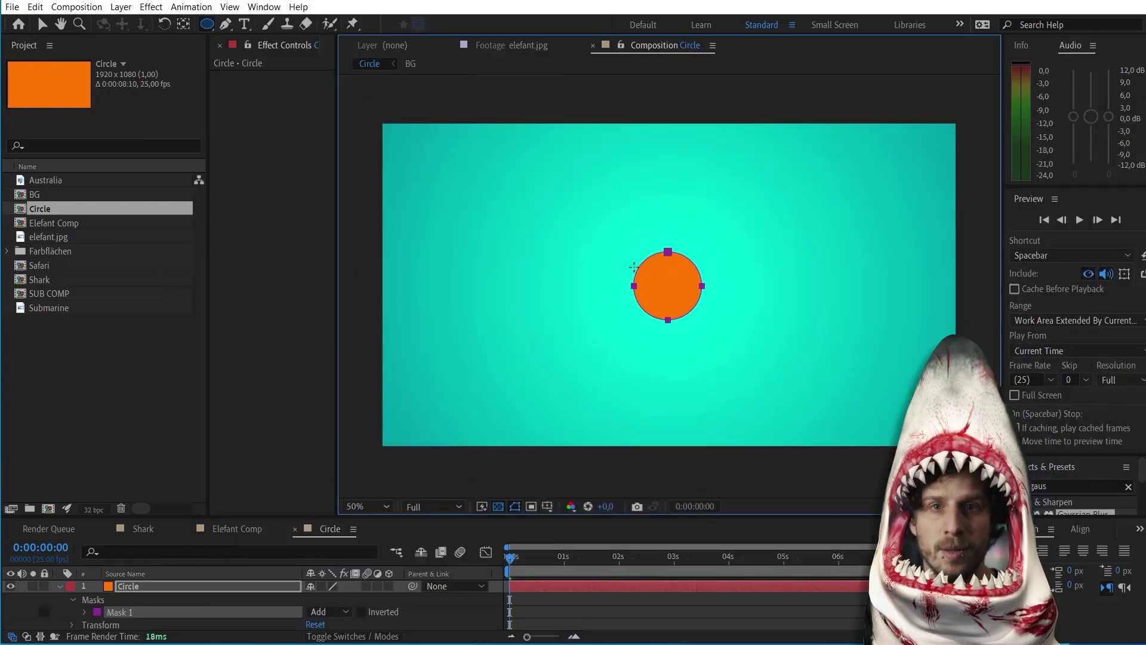
click(59, 586)
click(131, 586)
key(ctrl+shift+c)
text(CIRCLE)
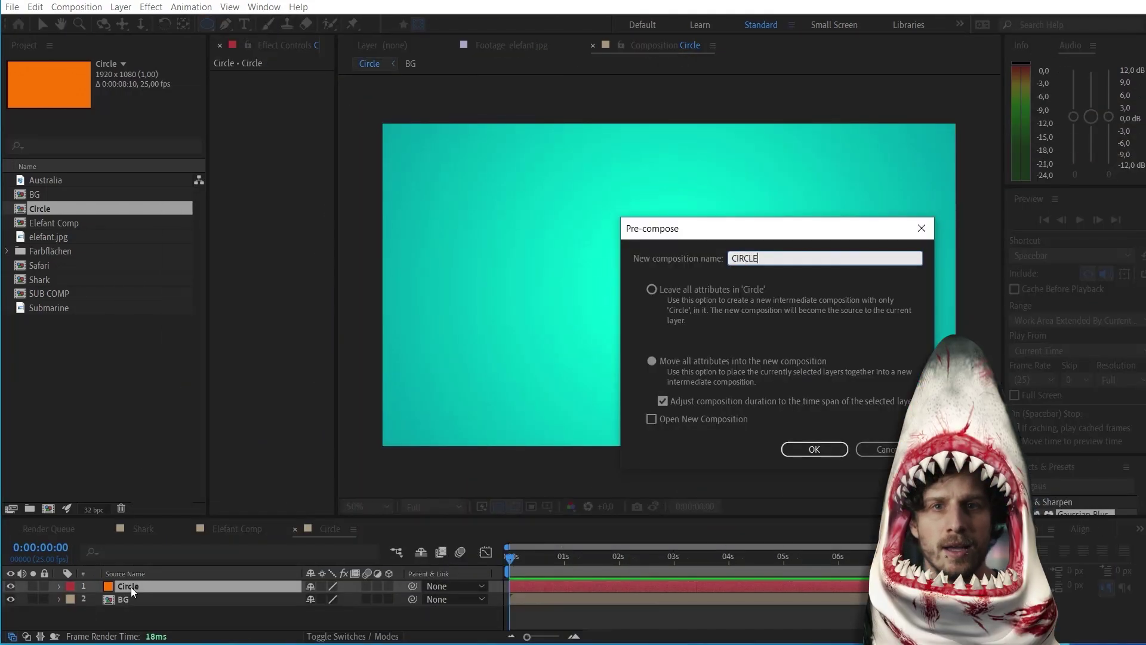
key(Return)
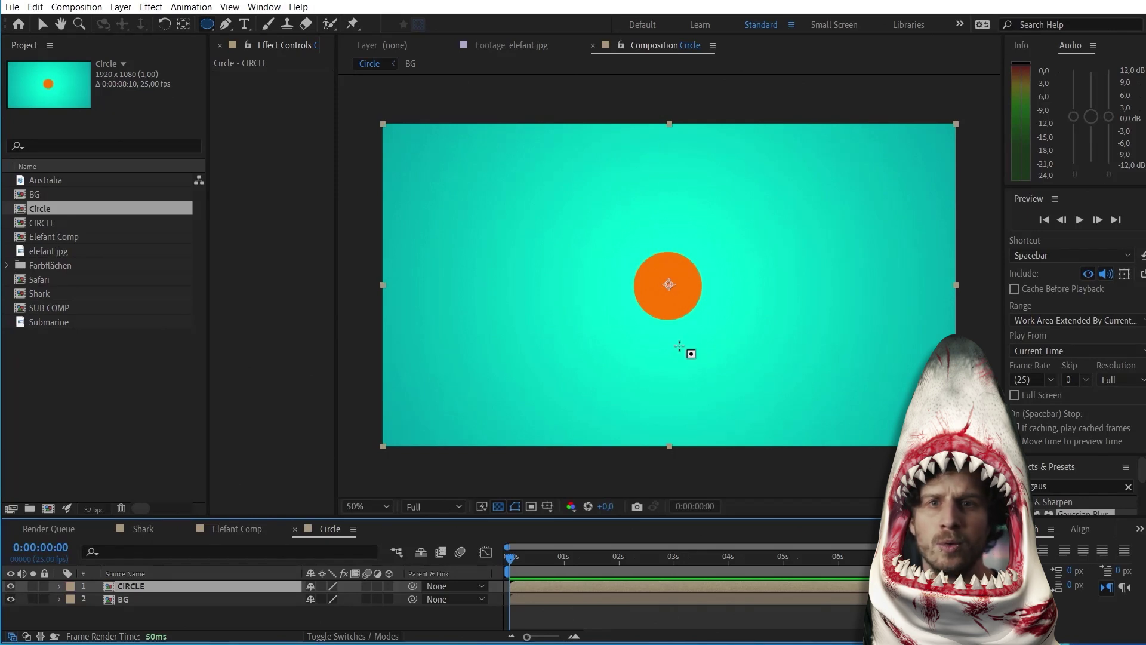
Scale CIRCLE up to 1190% and zoom in to inspect its edge.
key(v)
key(s)
drag(327, 599, 555, 333)
key(period)
key(h)
drag(911, 328, 835, 335)
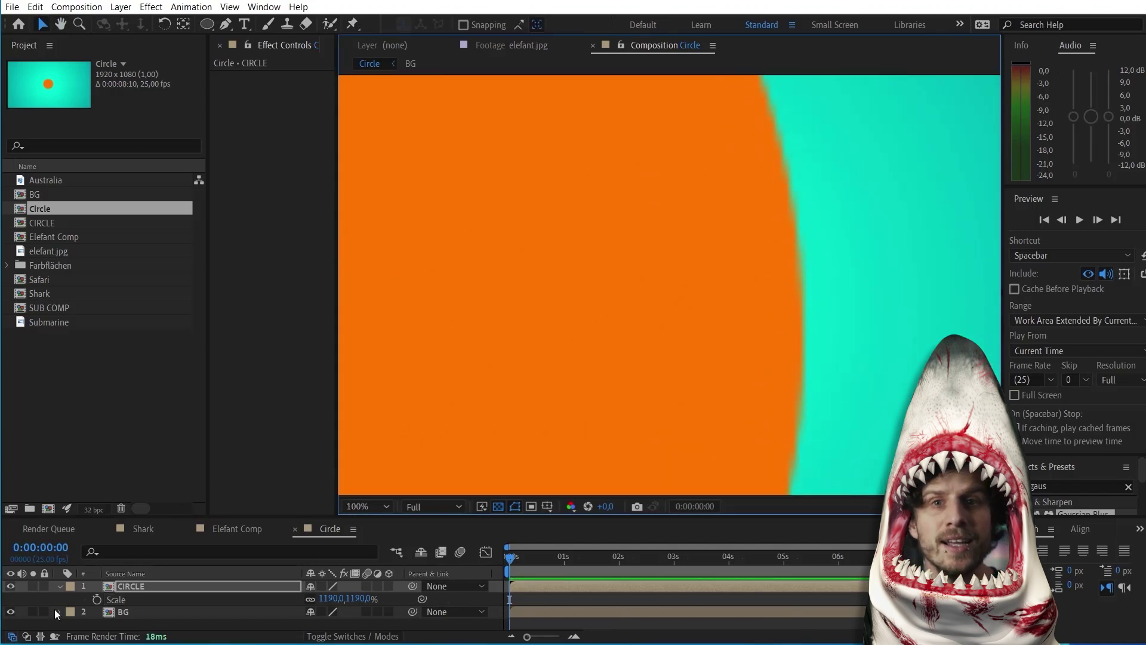
key(comma)
Turn on Collapse Transformations for CIRCLE and zoom in to check the sharper edge.
click(323, 586)
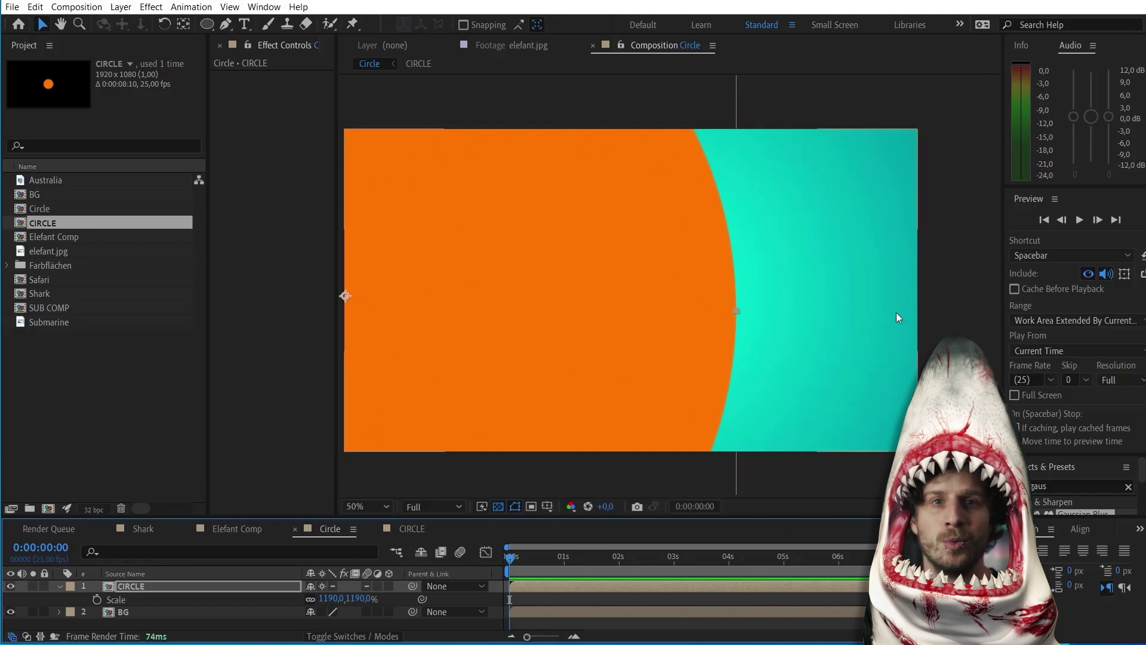
key(period)
key(comma)
key(period)
key(s)
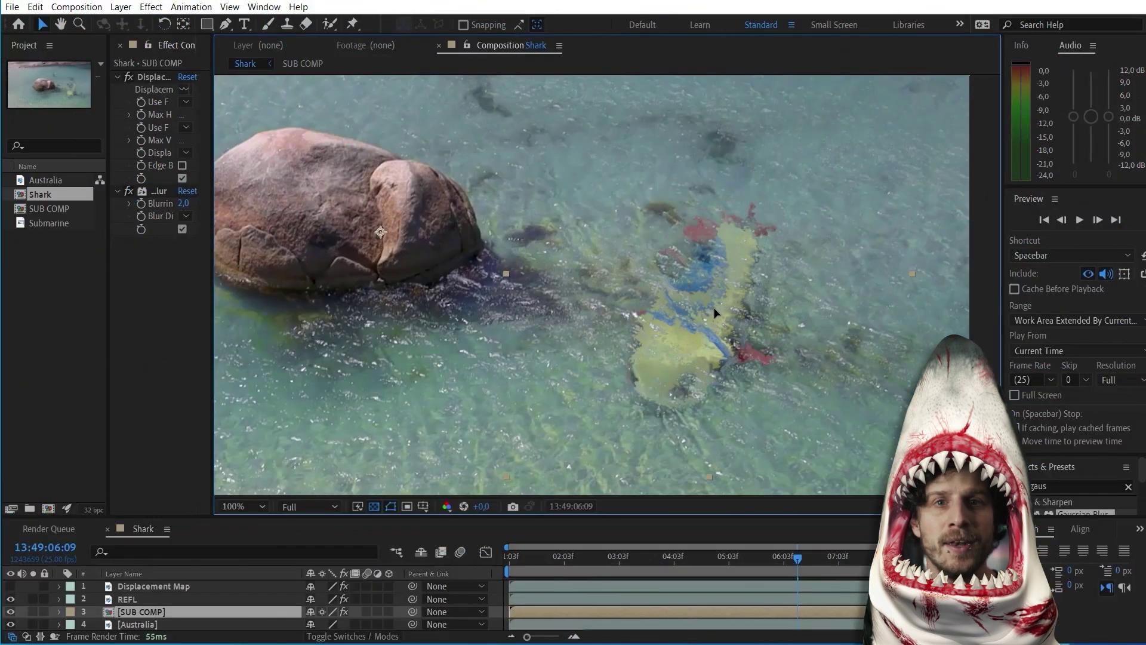
Nudge the SUB COMP layer left and down in the Shark viewer, then zoom in and preview.
drag(715, 313, 684, 333)
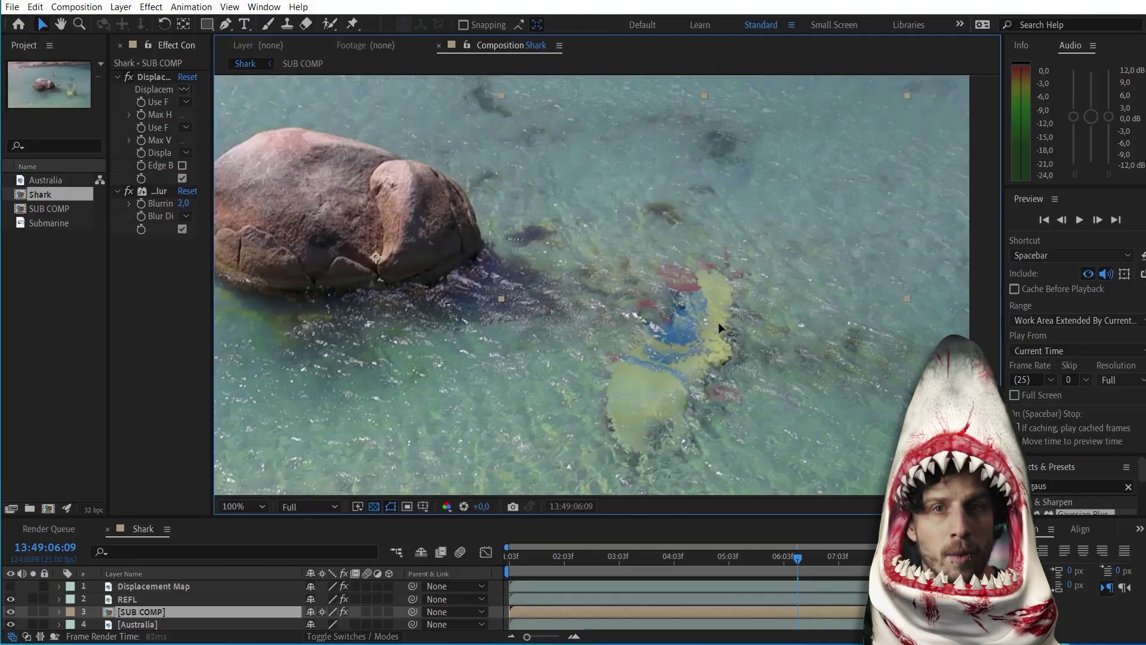
key(period)
key(space)
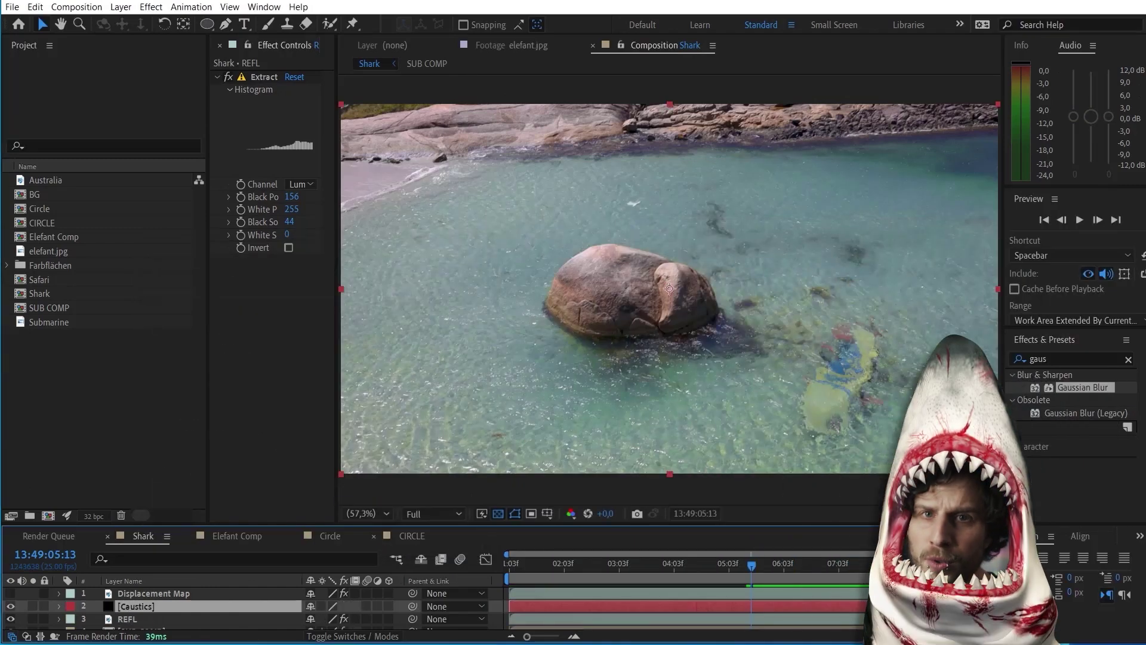
Move the Caustics layer to the top of the stack and apply Cell Pattern to it.
drag(143, 606, 142, 586)
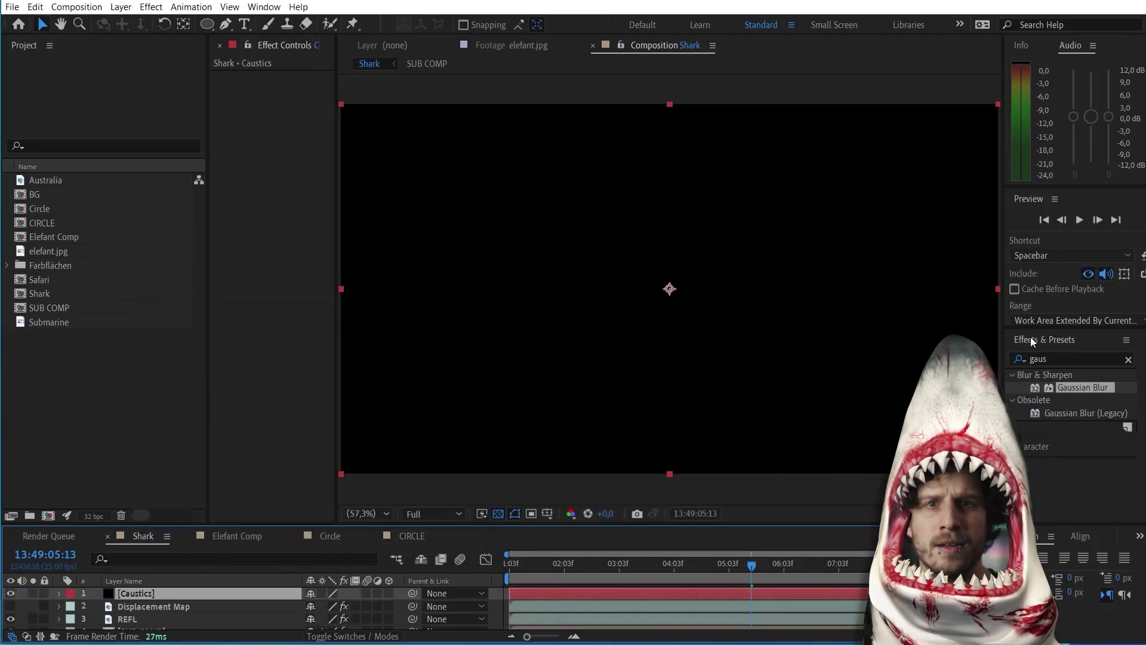
click(1058, 356)
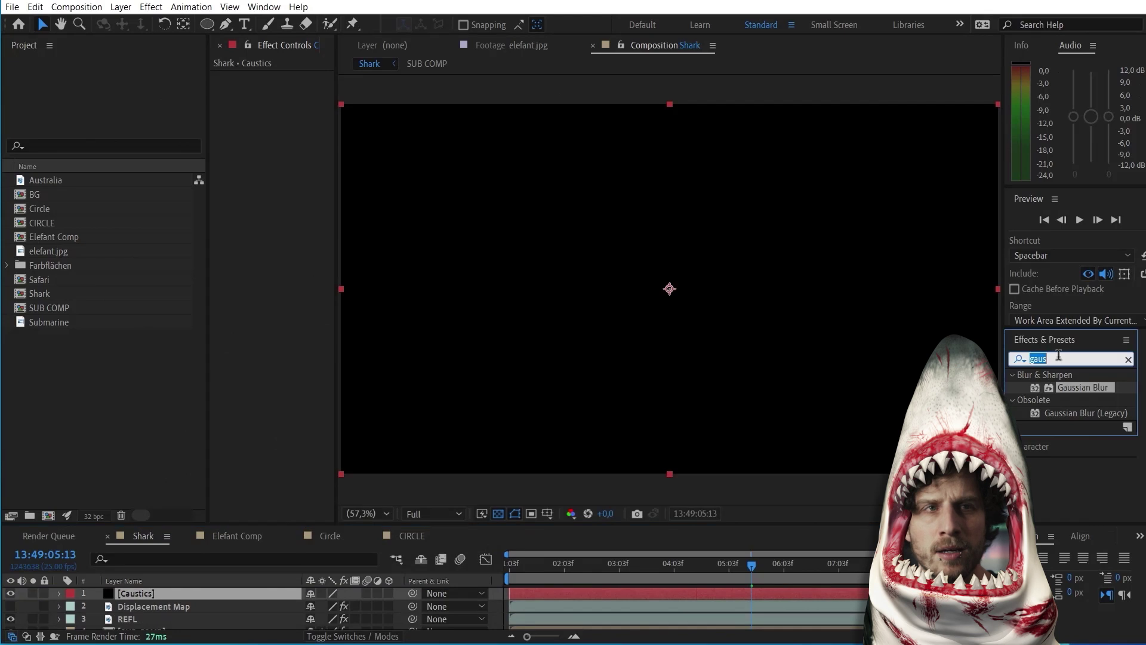
text(cell)
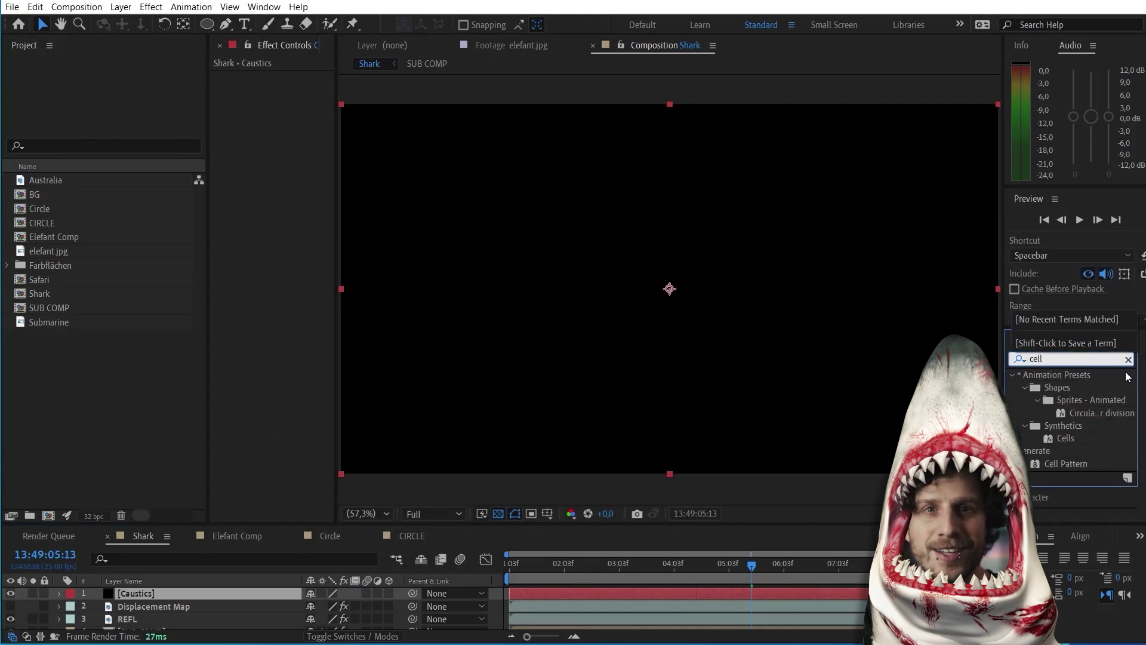
drag(1060, 460, 685, 589)
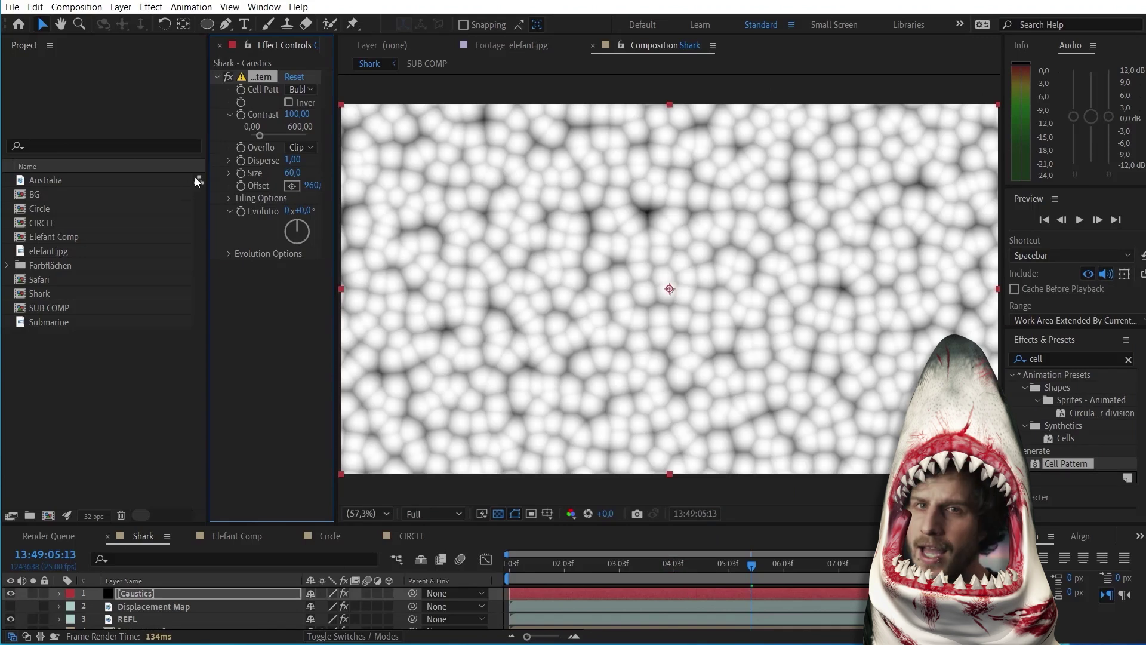
drag(209, 164, 79, 164)
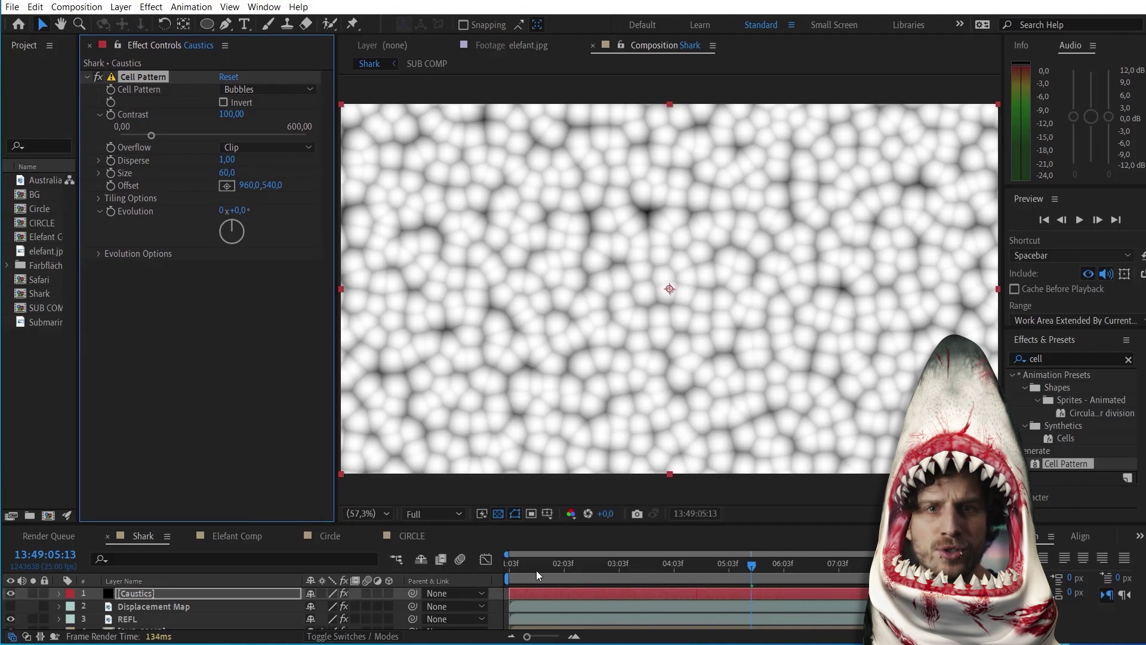
Preview the pattern, then set Size 49.6, Invert on and Disperse 1.50, returning to the start.
key(Home)
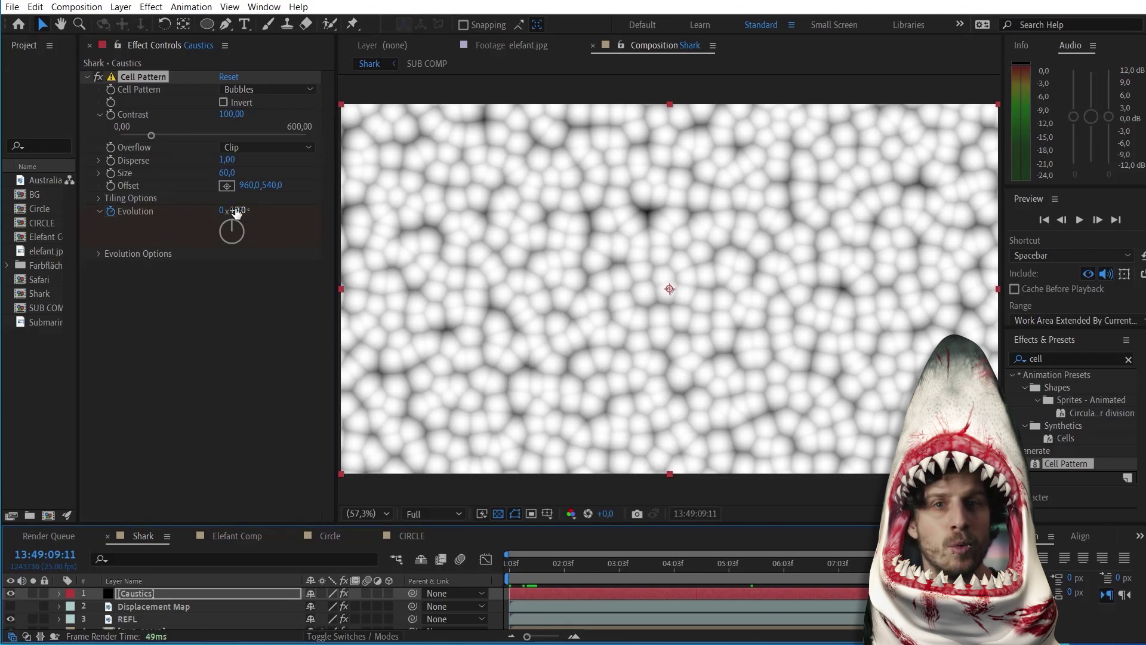
key(space)
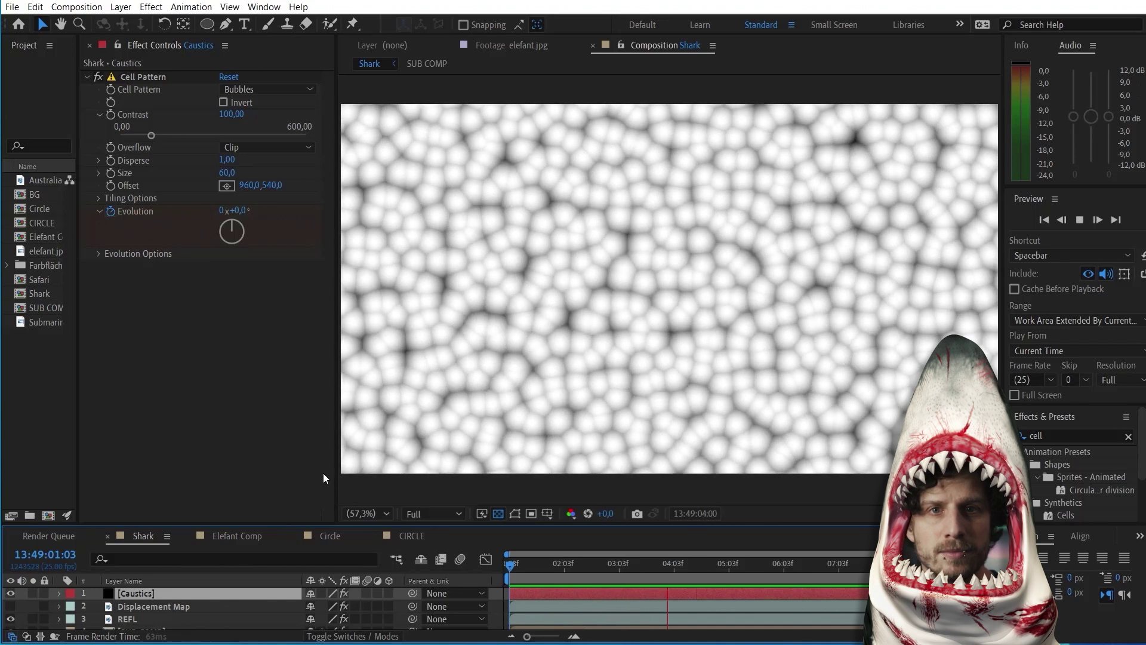
key(space)
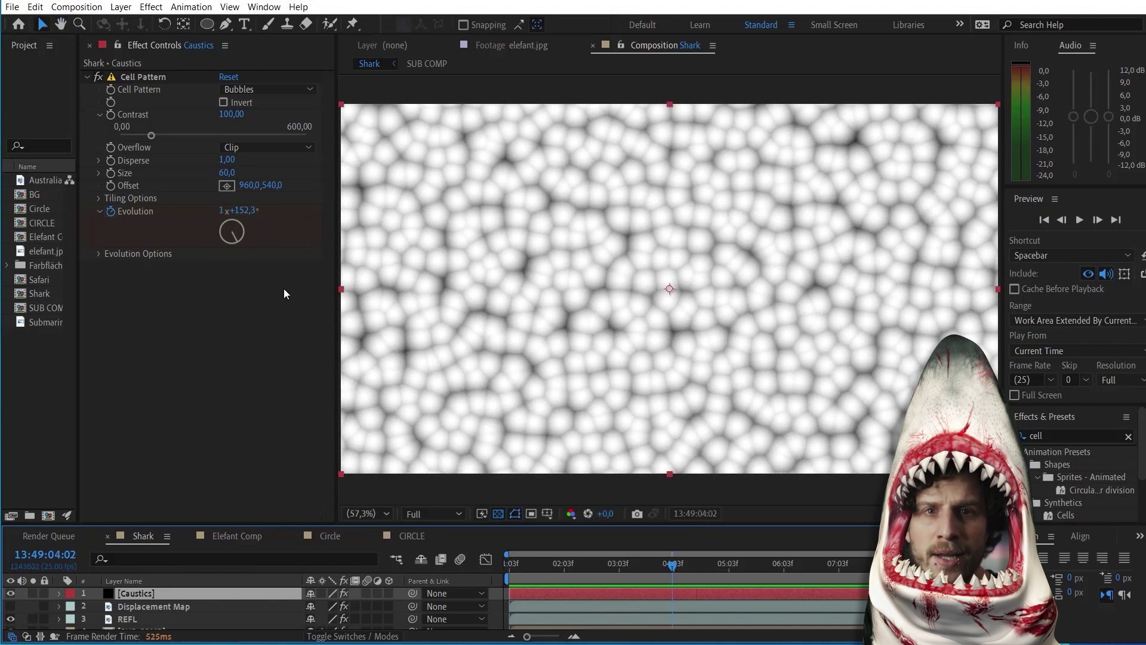
drag(227, 173, 171, 189)
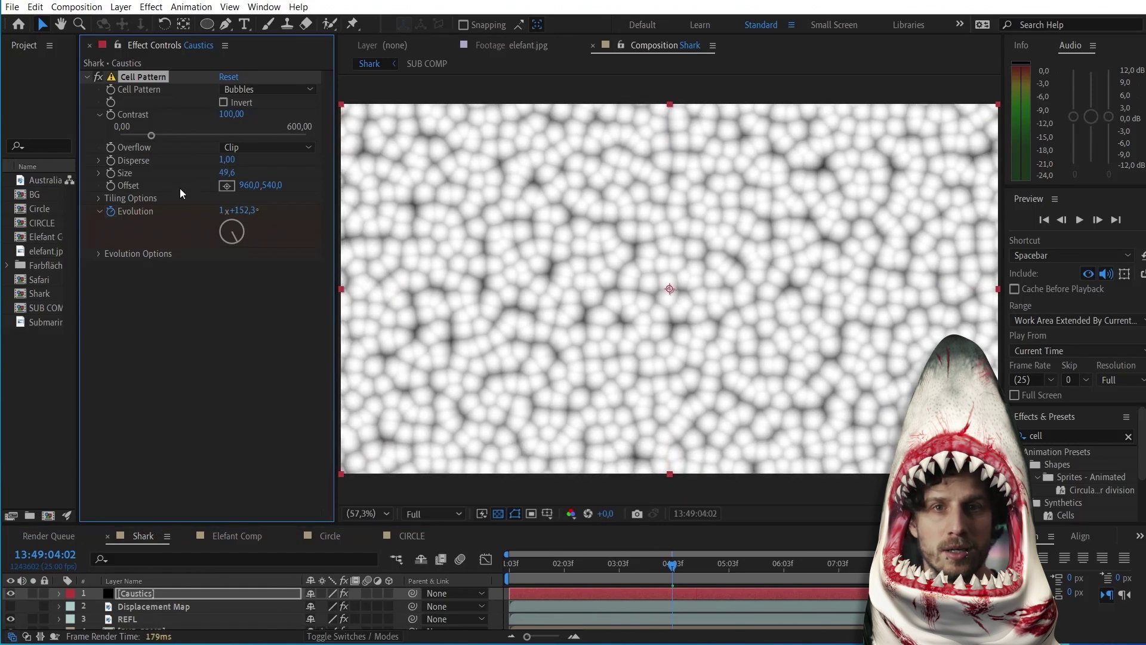
click(225, 103)
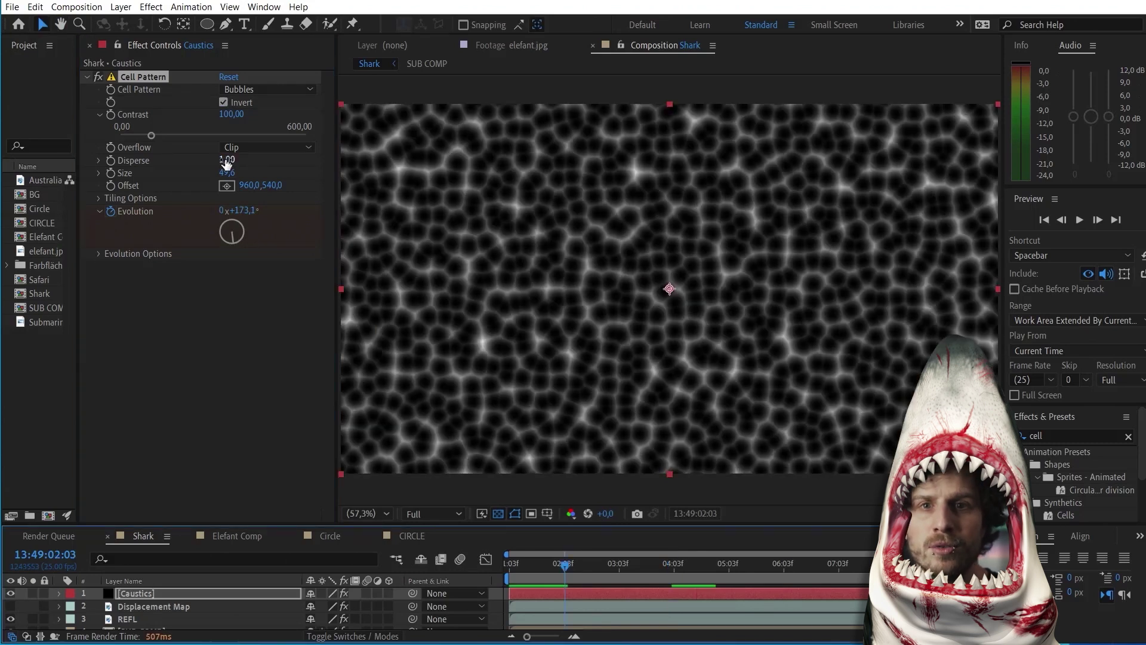
drag(228, 164, 274, 164)
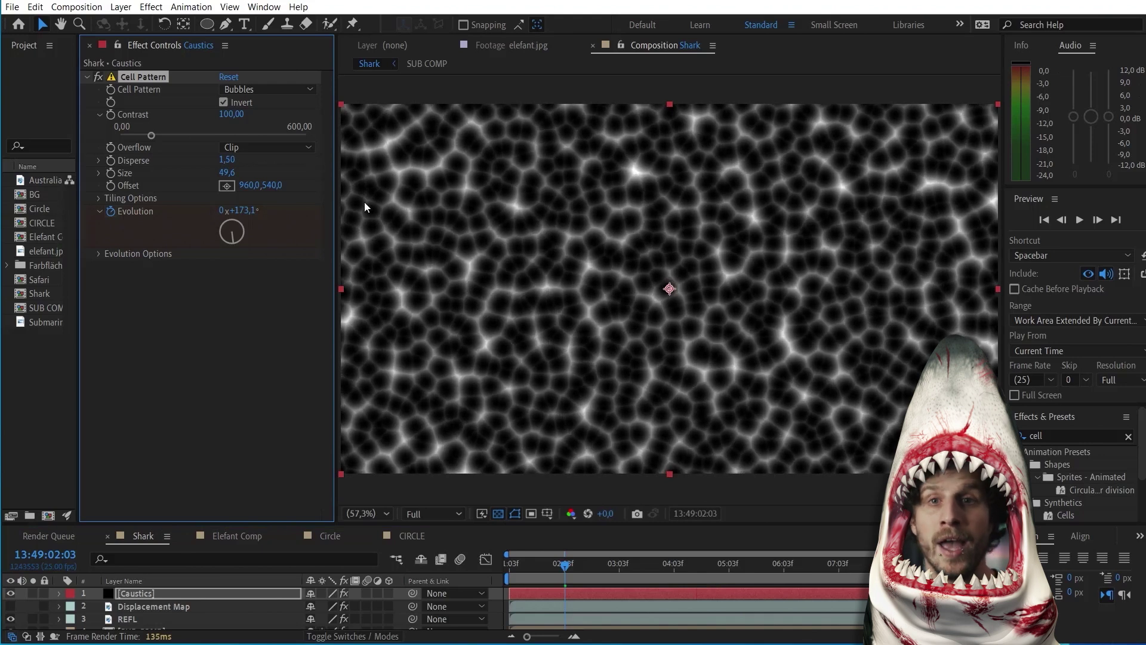
drag(512, 570, 508, 571)
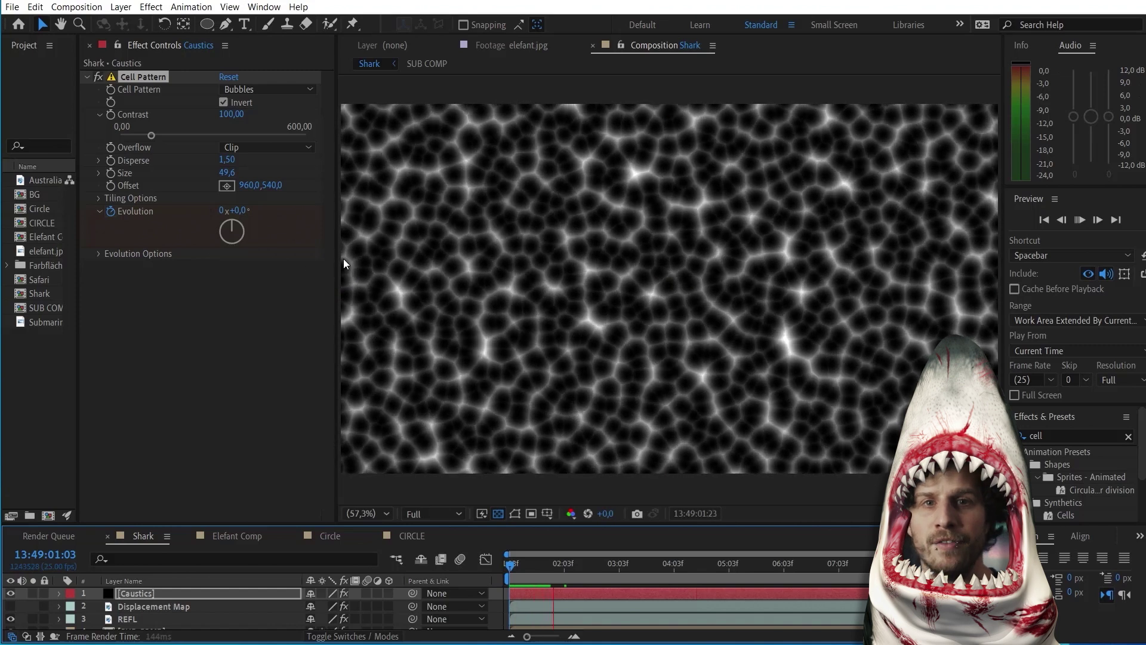
Apply CC Vector Blur to the Caustics layer and preview the result.
double_click(1056, 436)
text(vector)
drag(1072, 468, 240, 295)
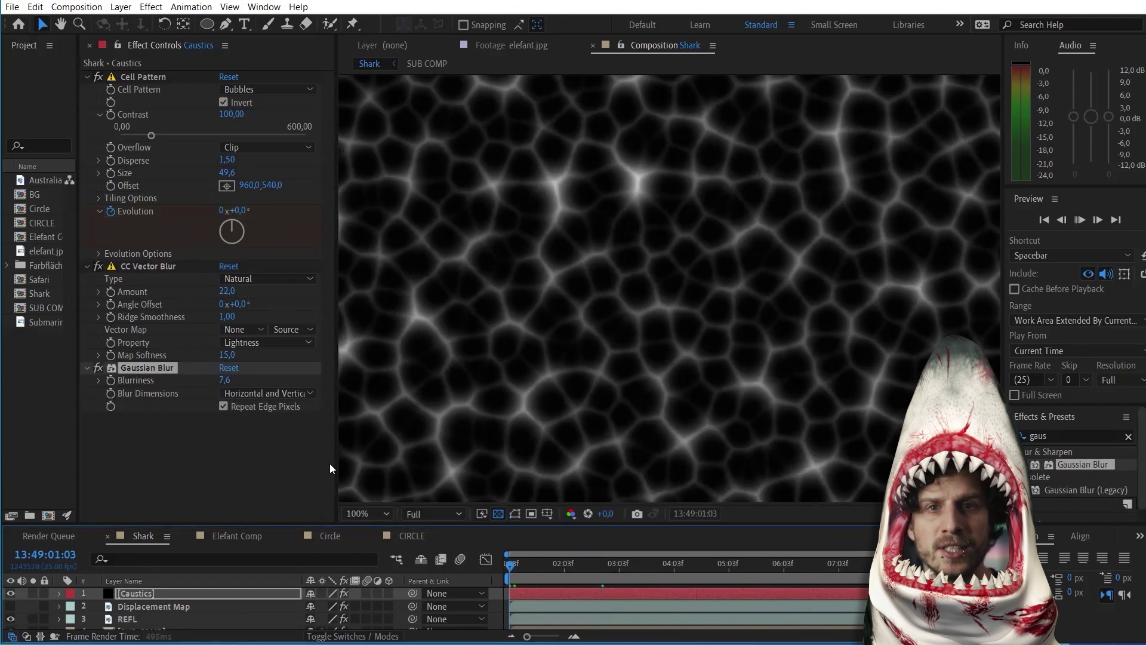
key(space)
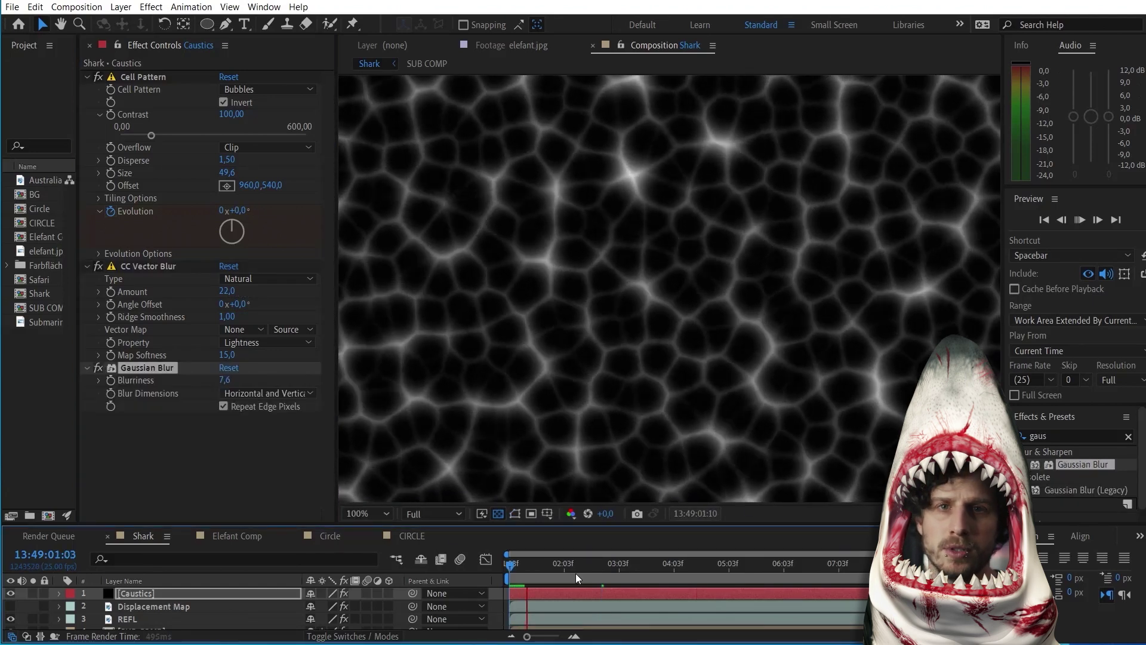
Set the Caustics layer's blend mode to Add and widen the composition viewer.
click(326, 600)
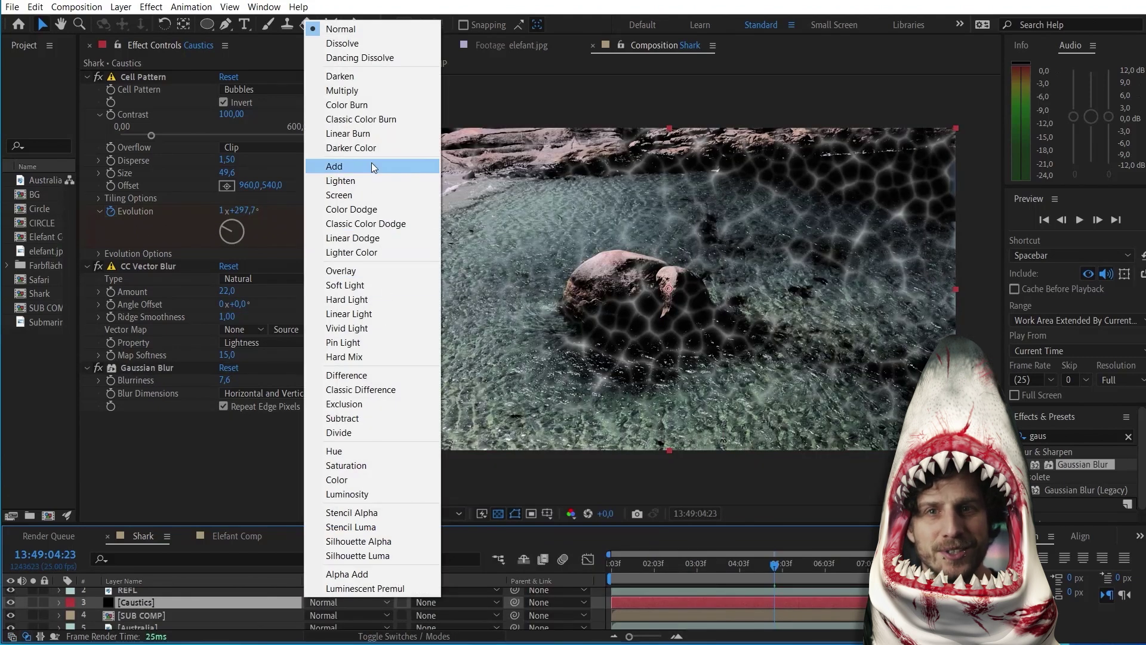
click(371, 167)
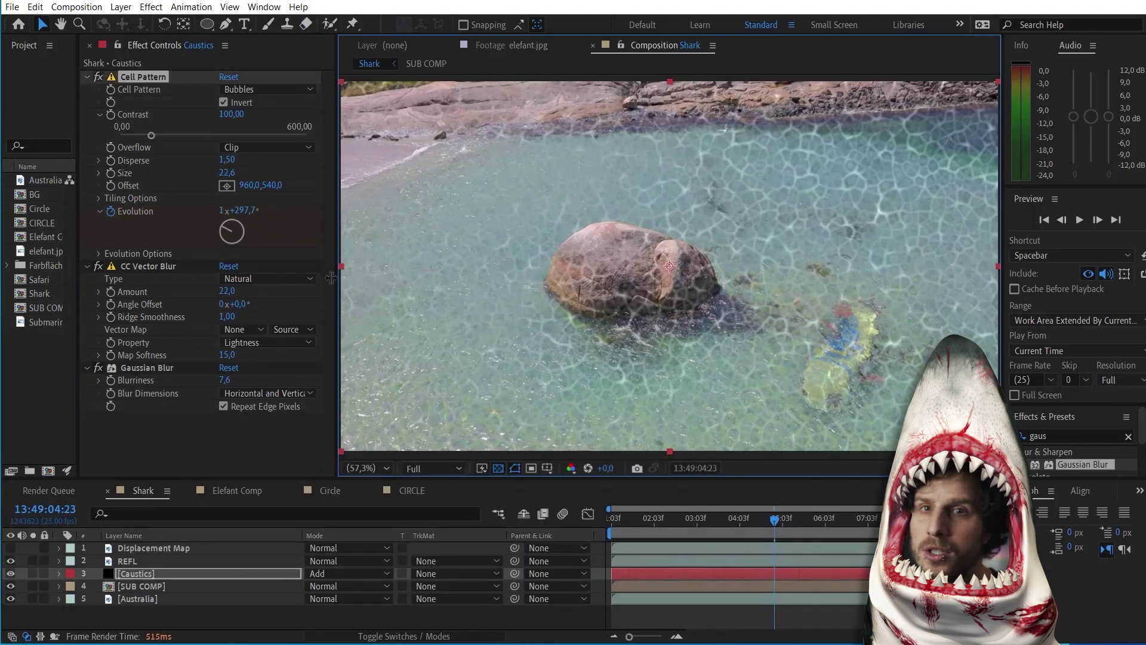
drag(333, 276, 263, 276)
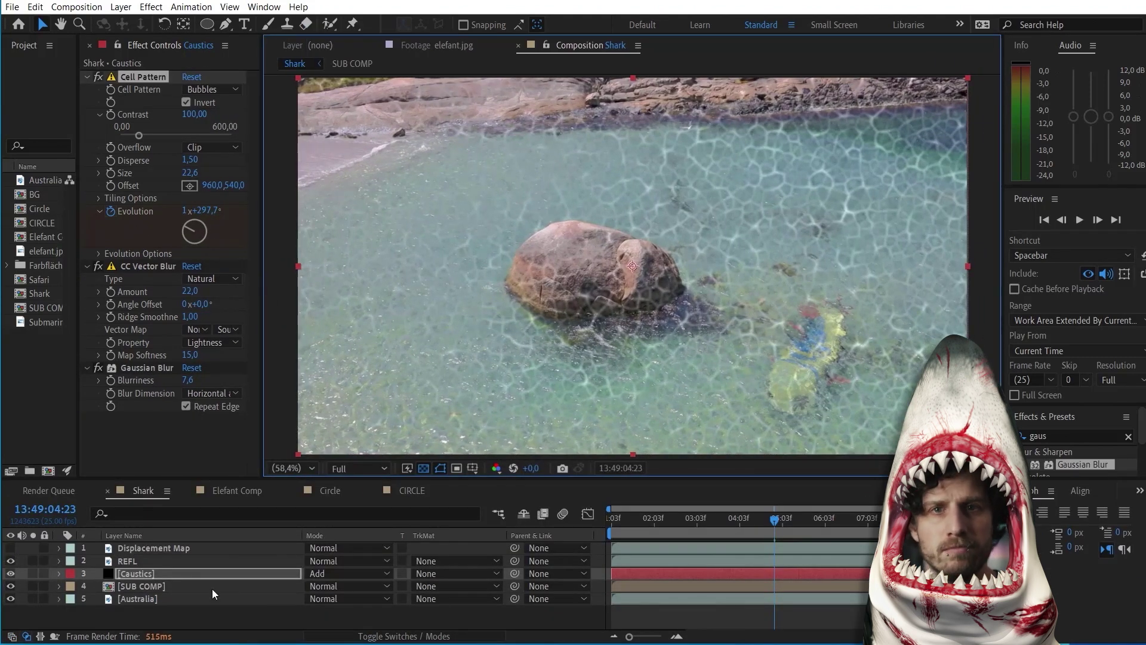
Duplicate SUB COMP and use the copy as an Alpha Matte for the Caustics layer beneath it.
click(168, 586)
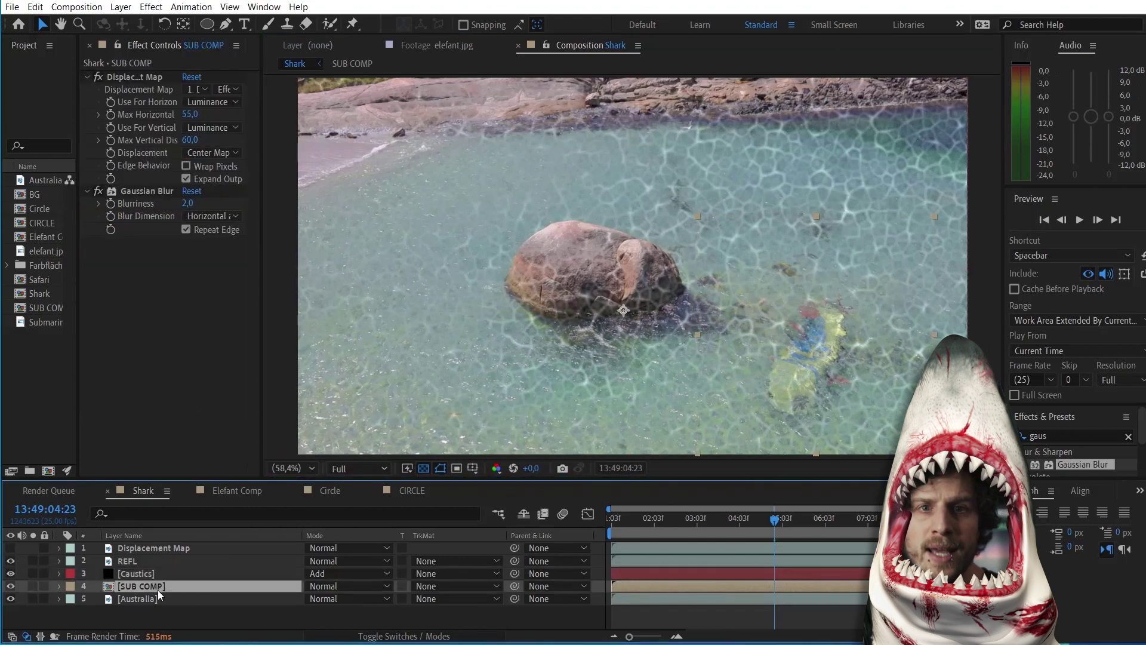
key(ctrl+d)
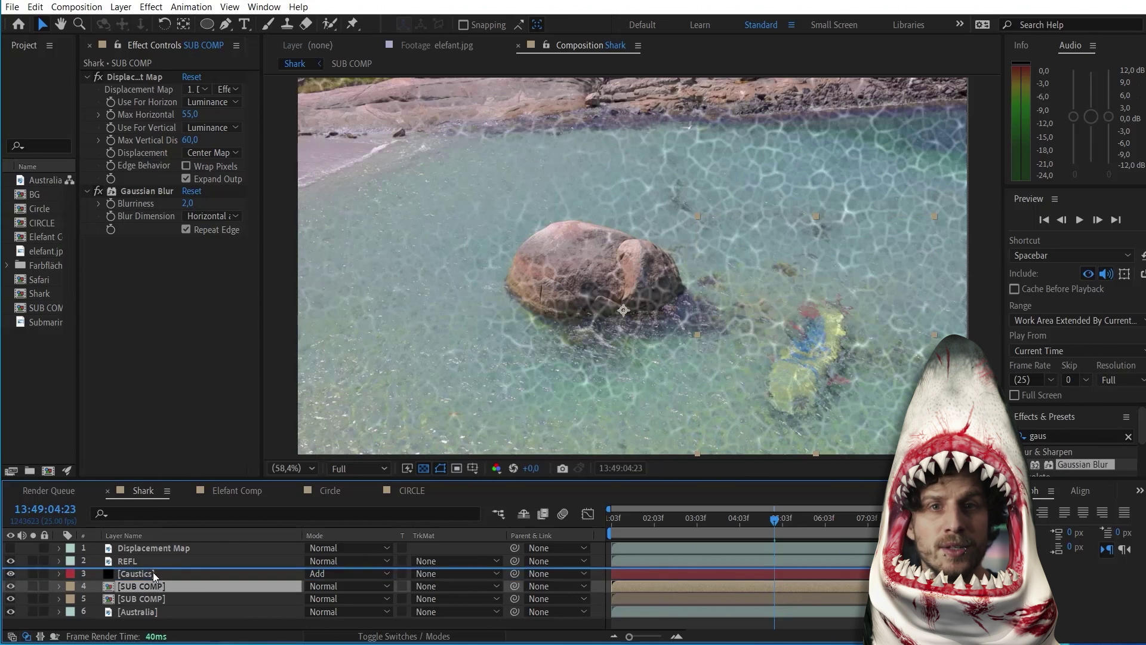
drag(152, 572, 147, 584)
click(442, 587)
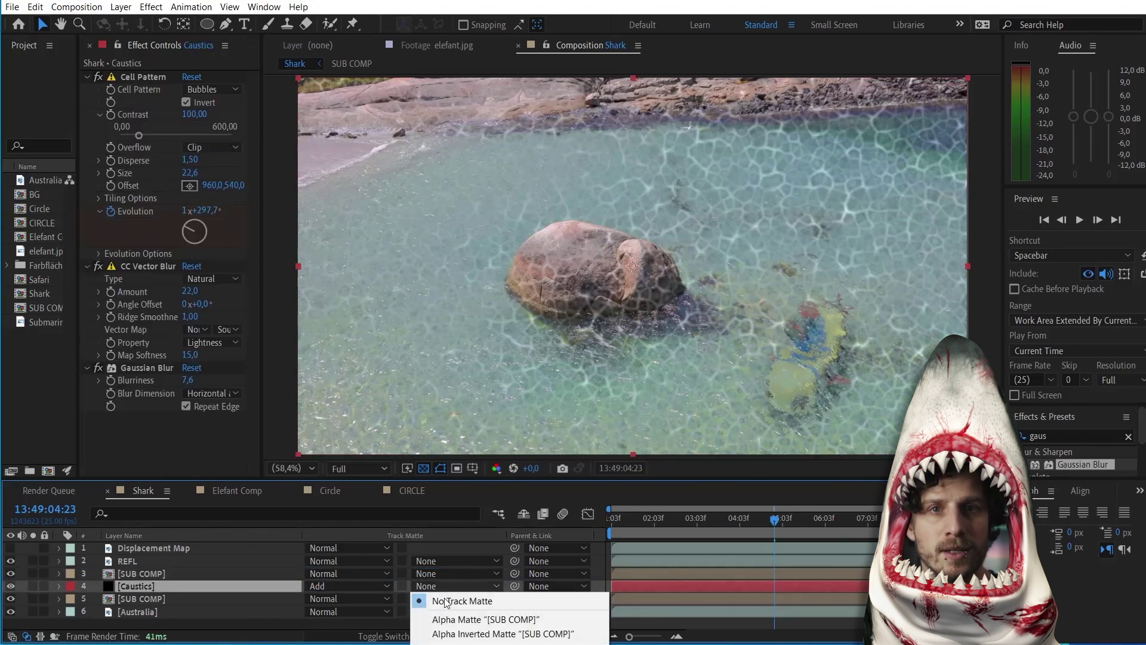
click(459, 620)
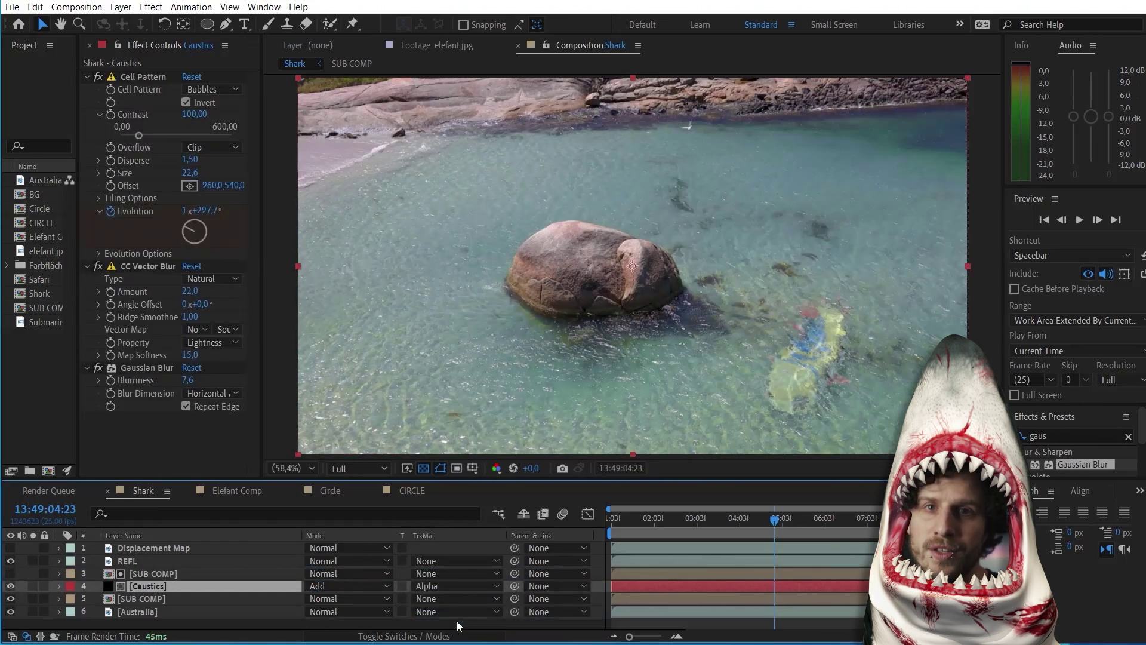
Parent the SUB COMP copy to the original SUB COMP on layer 5.
click(143, 597)
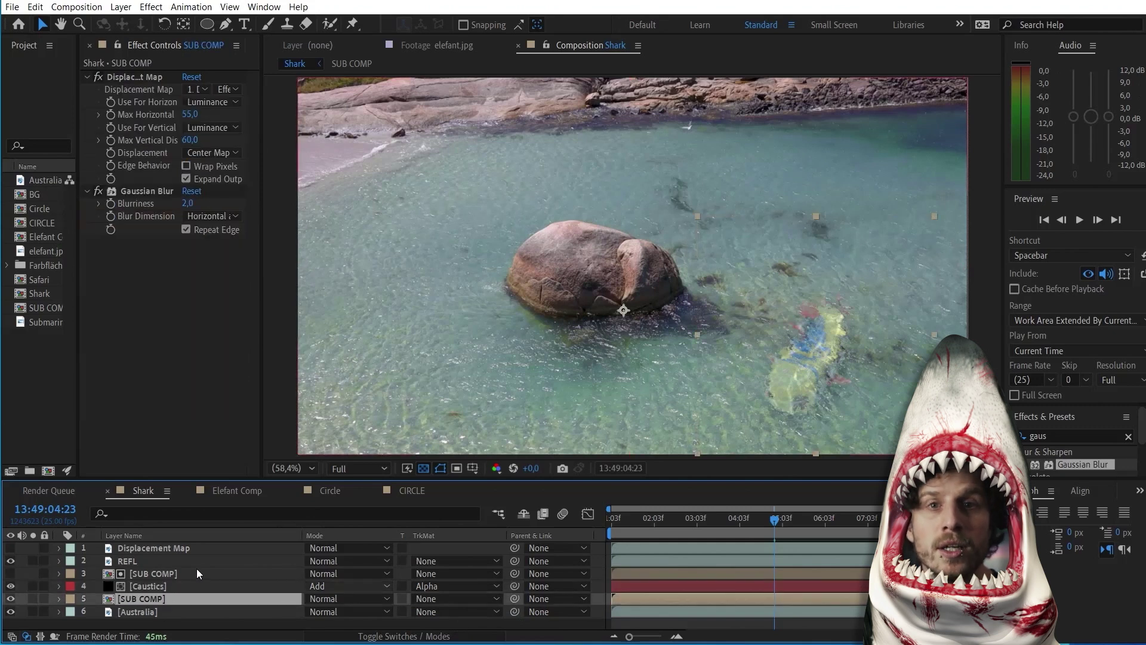
click(145, 570)
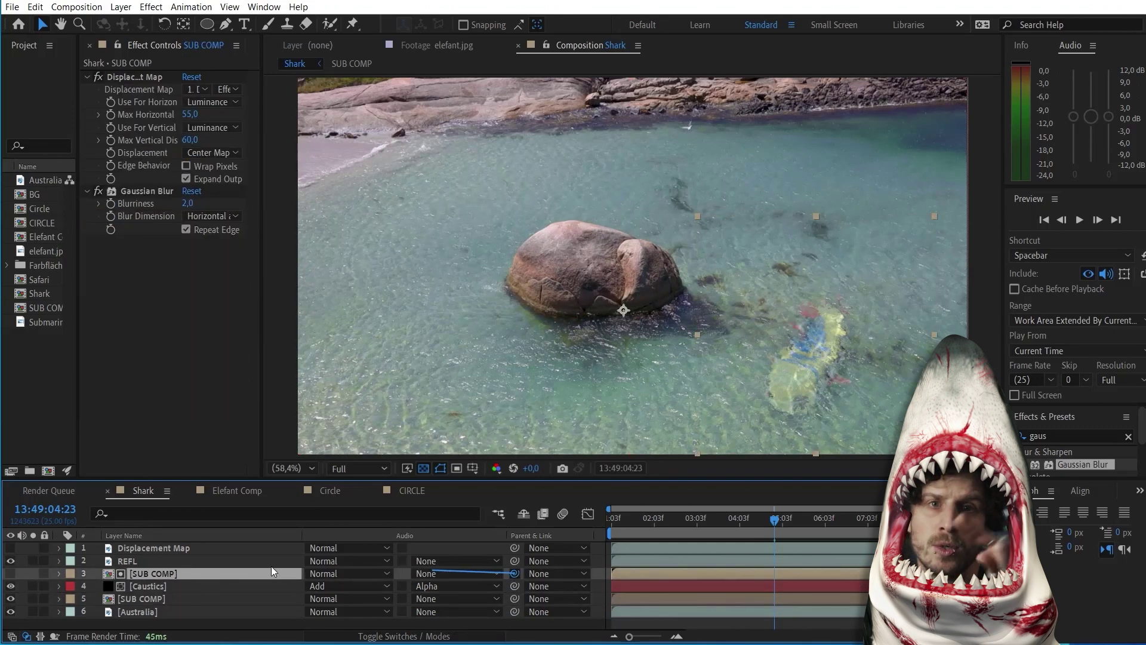
drag(252, 565, 185, 597)
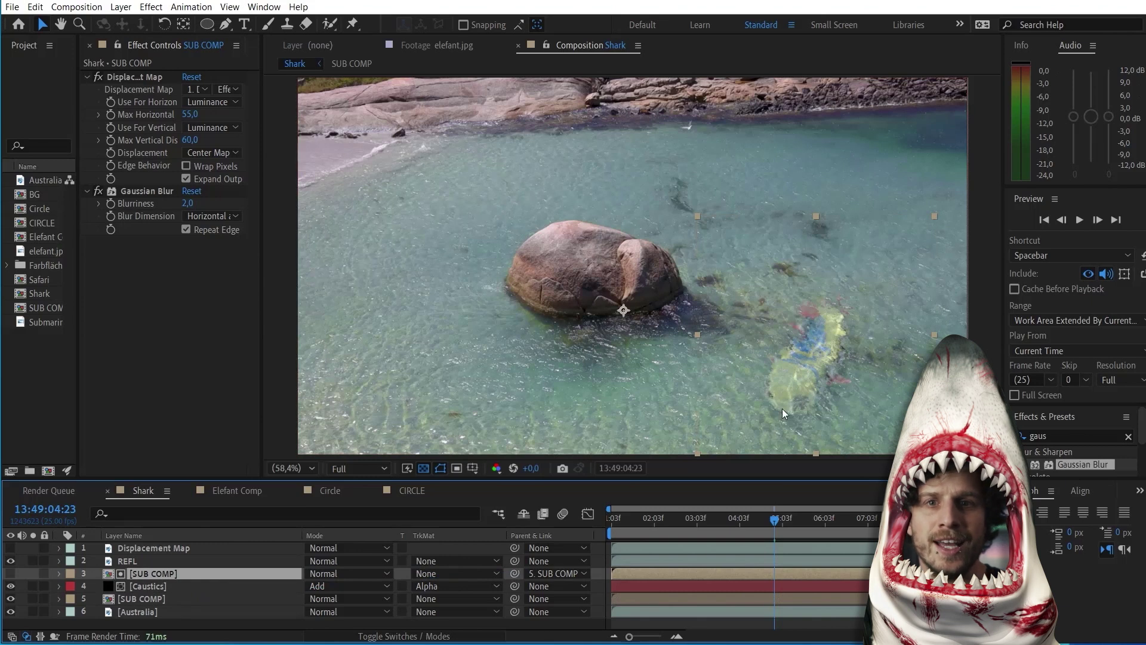
click(126, 602)
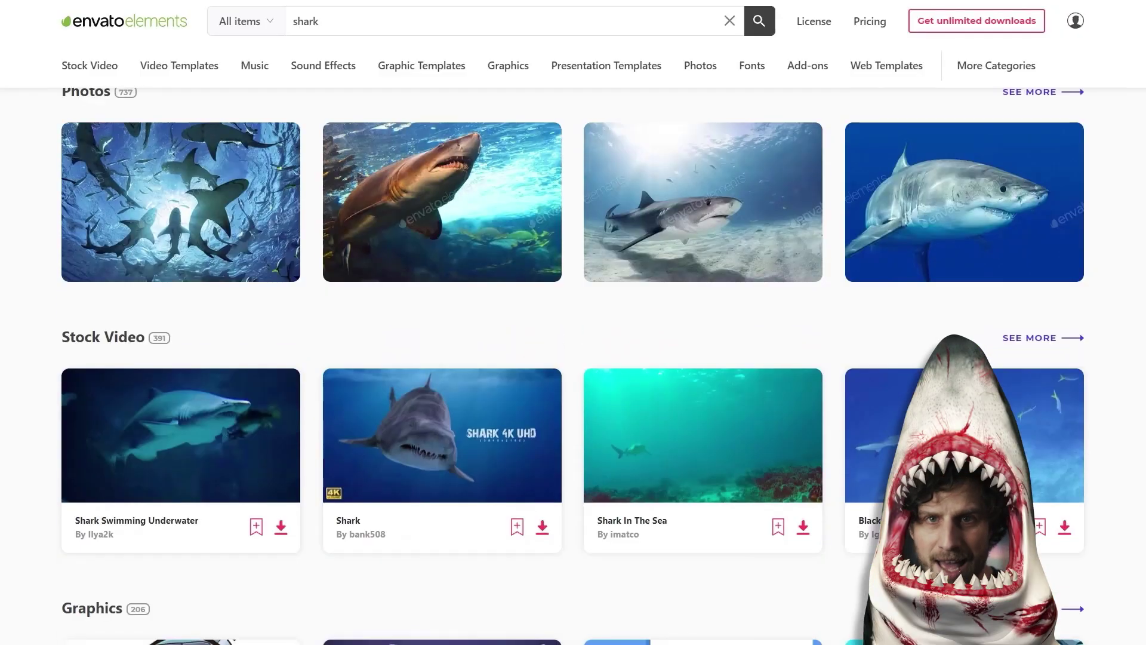
Scroll through the Envato Elements shark results, then filter them to 3D objects.
scroll(573, 358, down, 3)
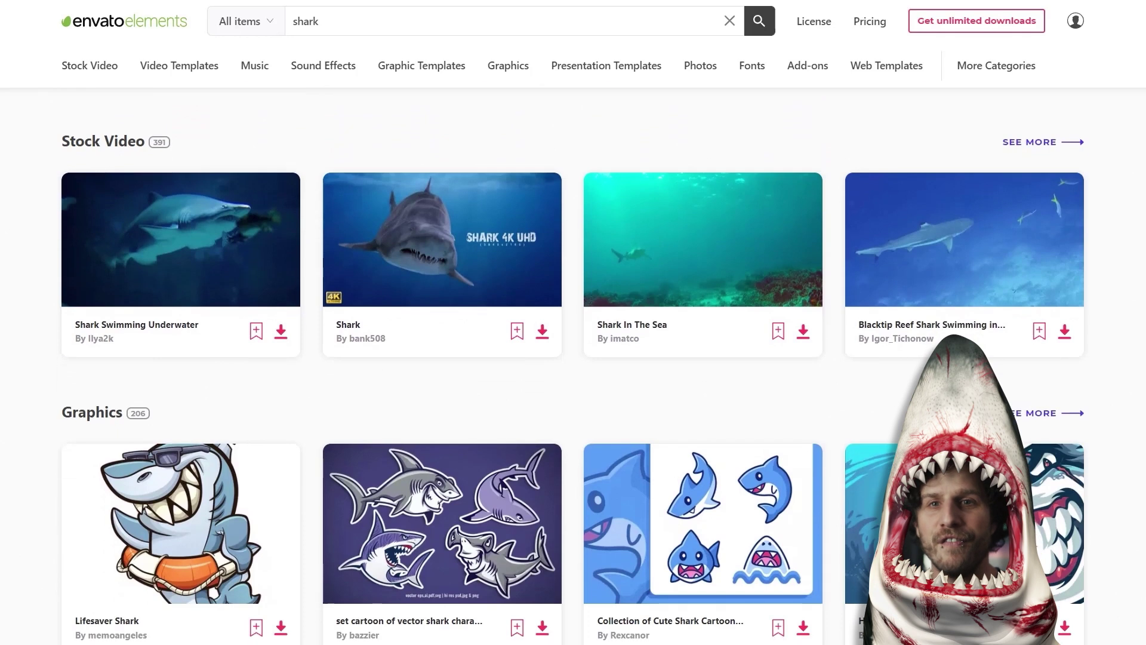
scroll(573, 358, down, 4)
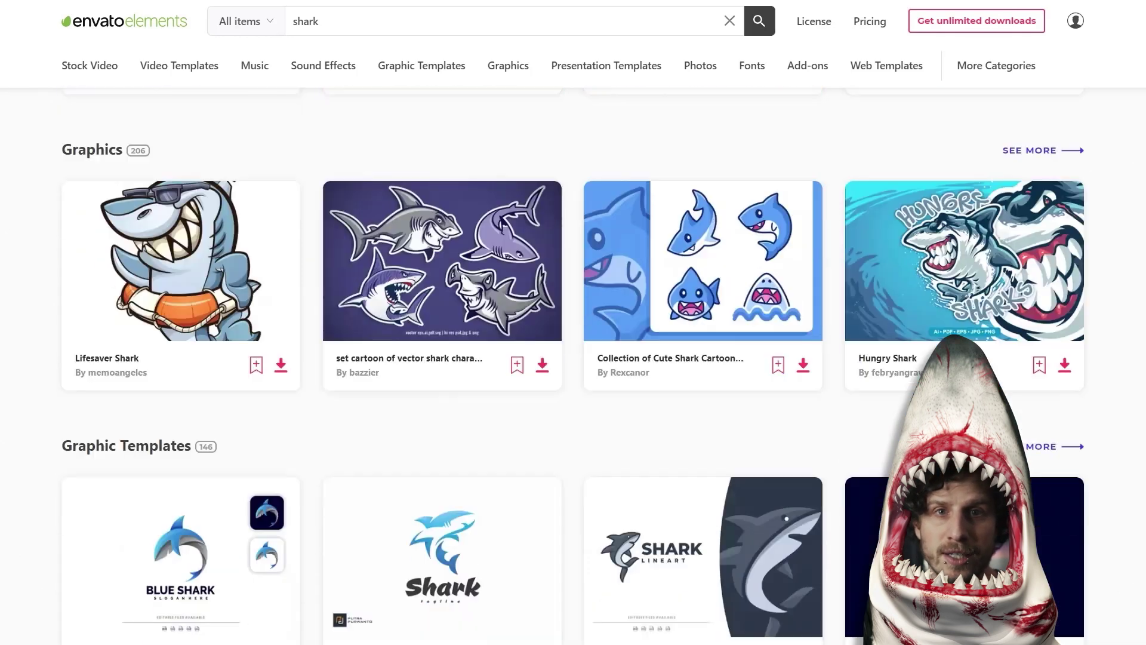
scroll(573, 358, down, 3)
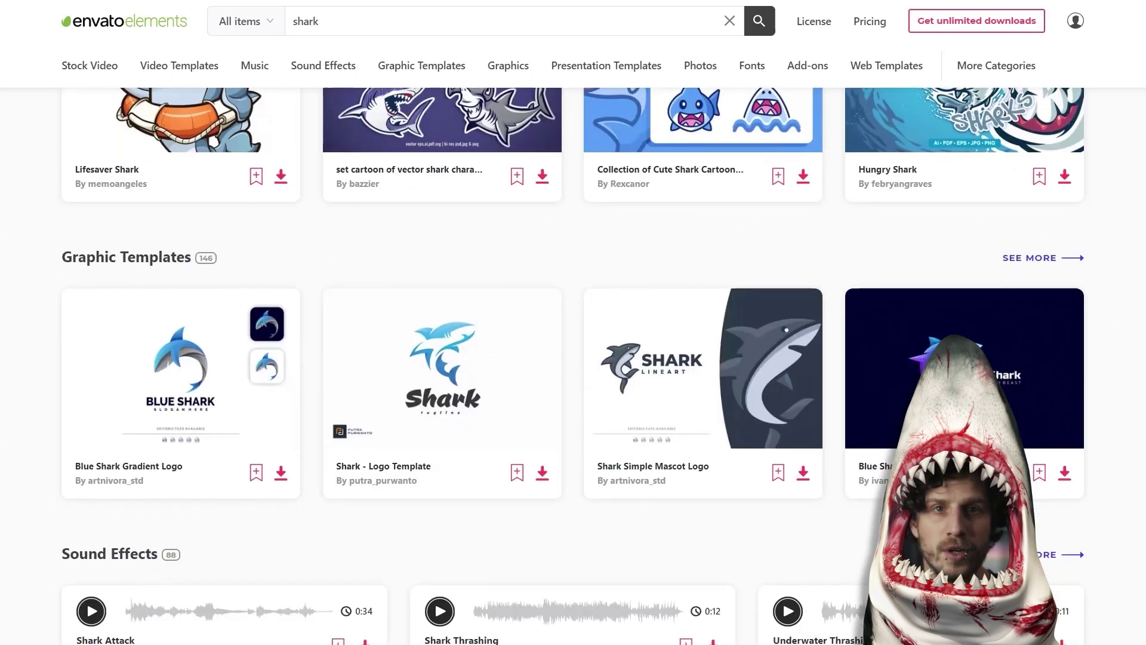
scroll(572, 358, down, 3)
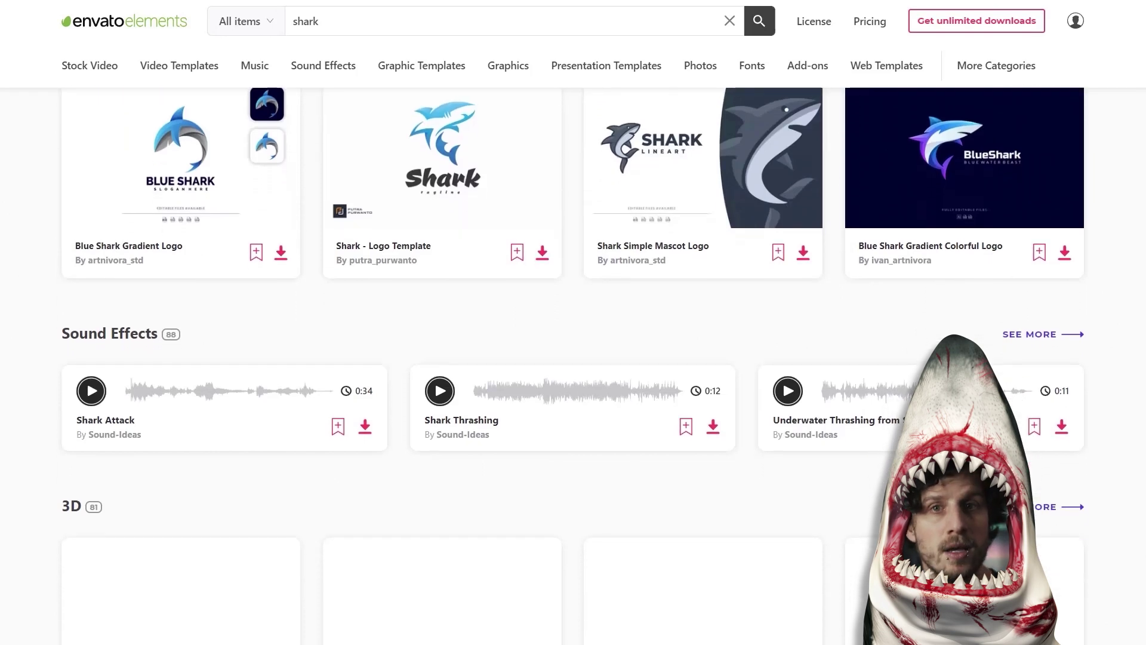
scroll(573, 358, down, 3)
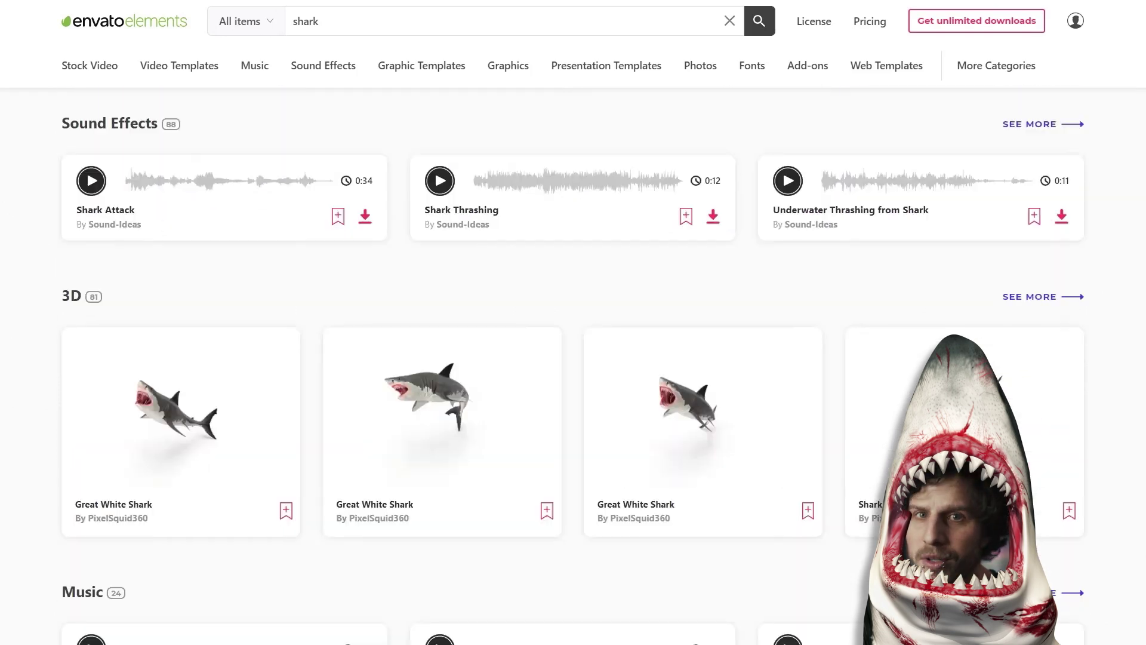
scroll(573, 358, down, 15)
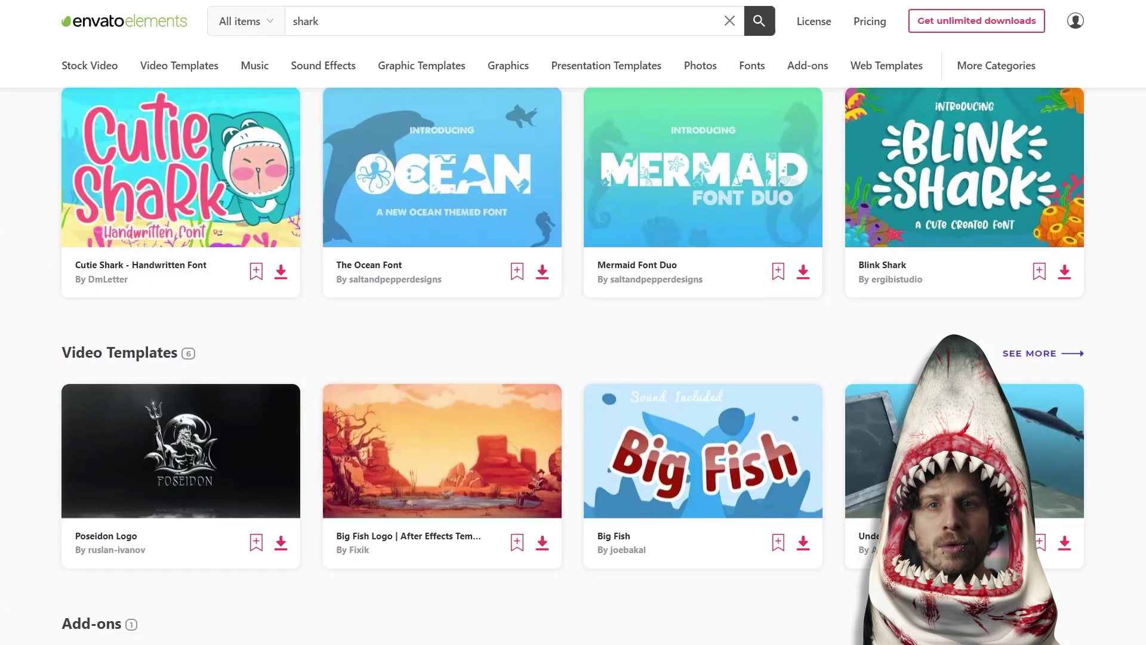
scroll(573, 358, down, 3)
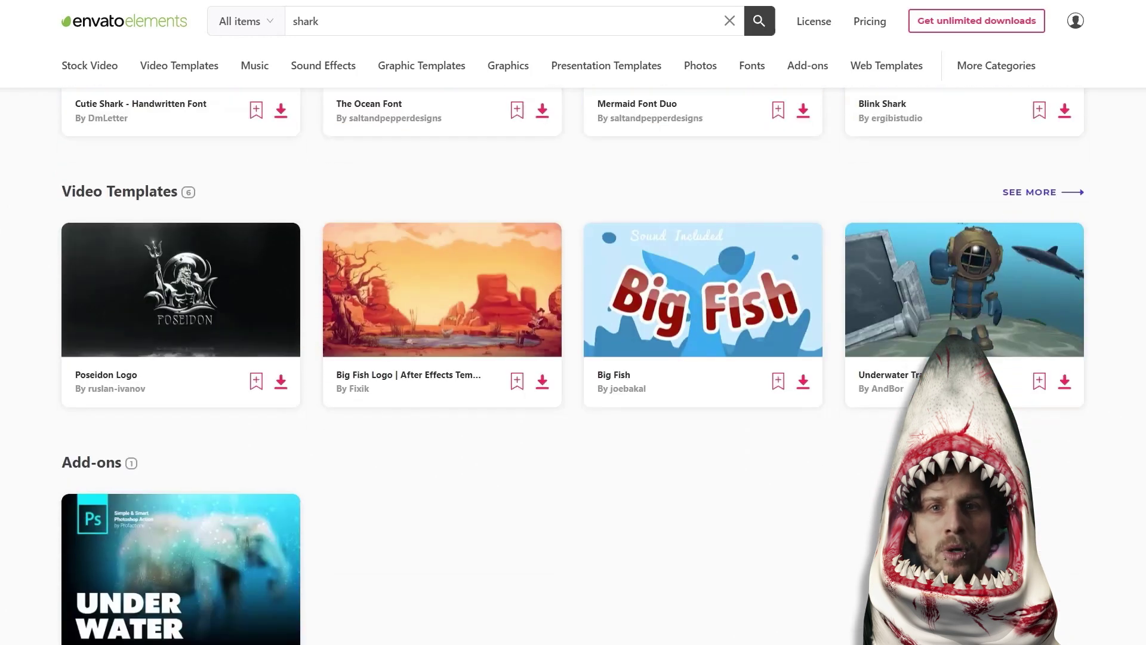
scroll(573, 358, down, 3)
scroll(778, 421, up, 20)
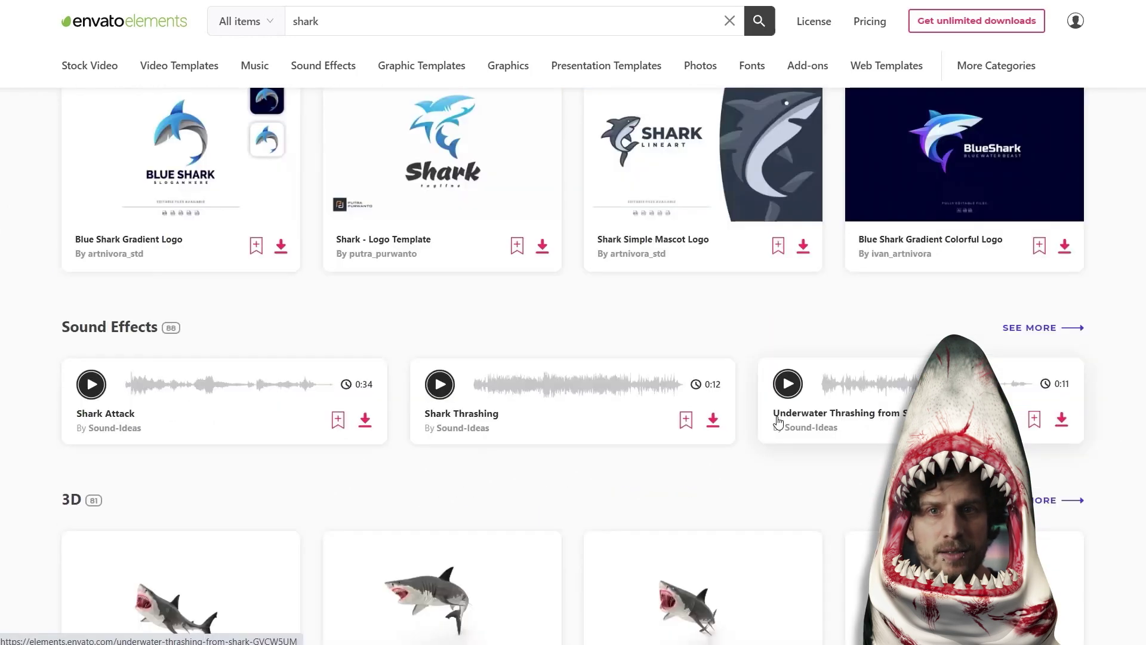
scroll(284, 454, down, 3)
scroll(104, 269, down, 1)
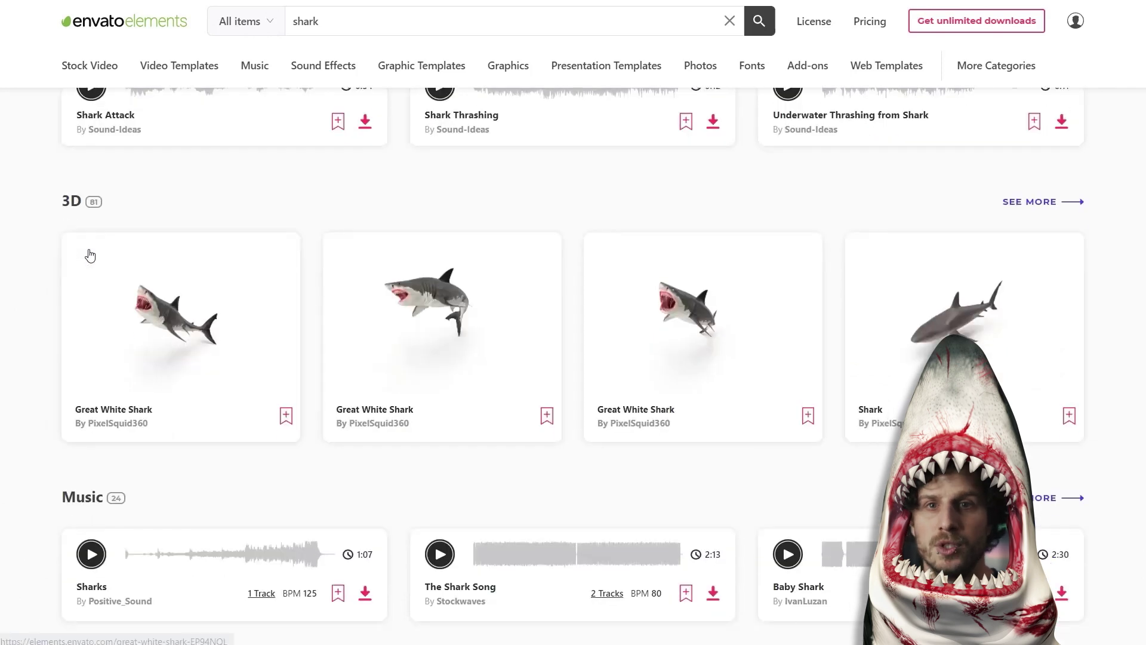
click(72, 202)
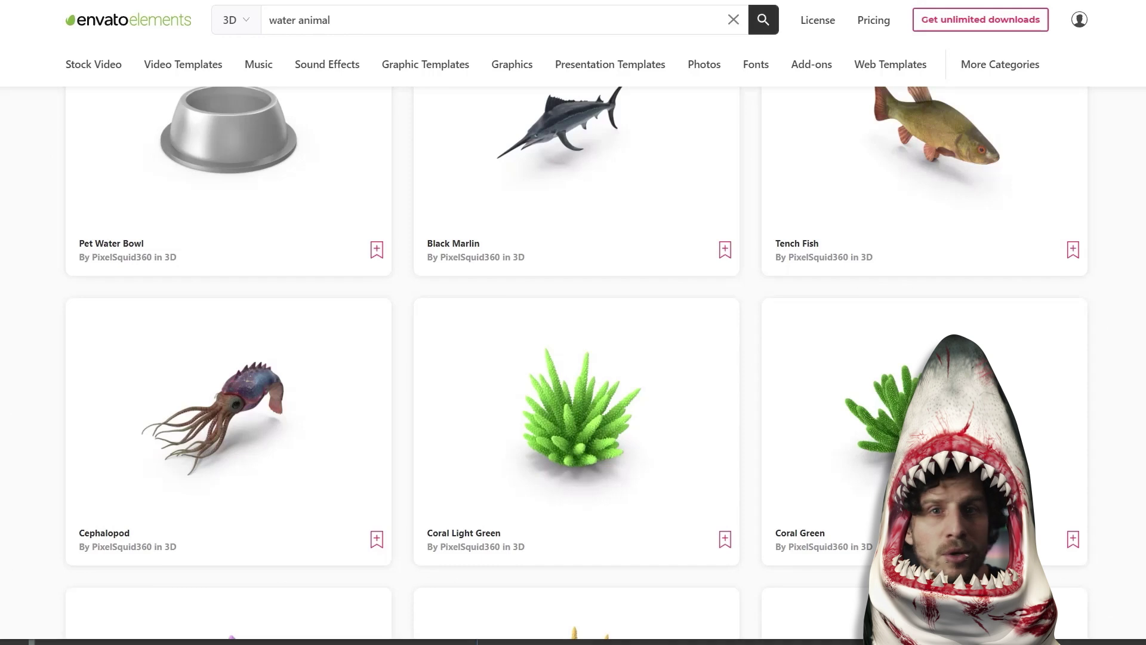
Browse the 3D results and open a model's detail page.
scroll(573, 358, up, 2)
scroll(573, 358, down, 1)
scroll(573, 358, down, 6)
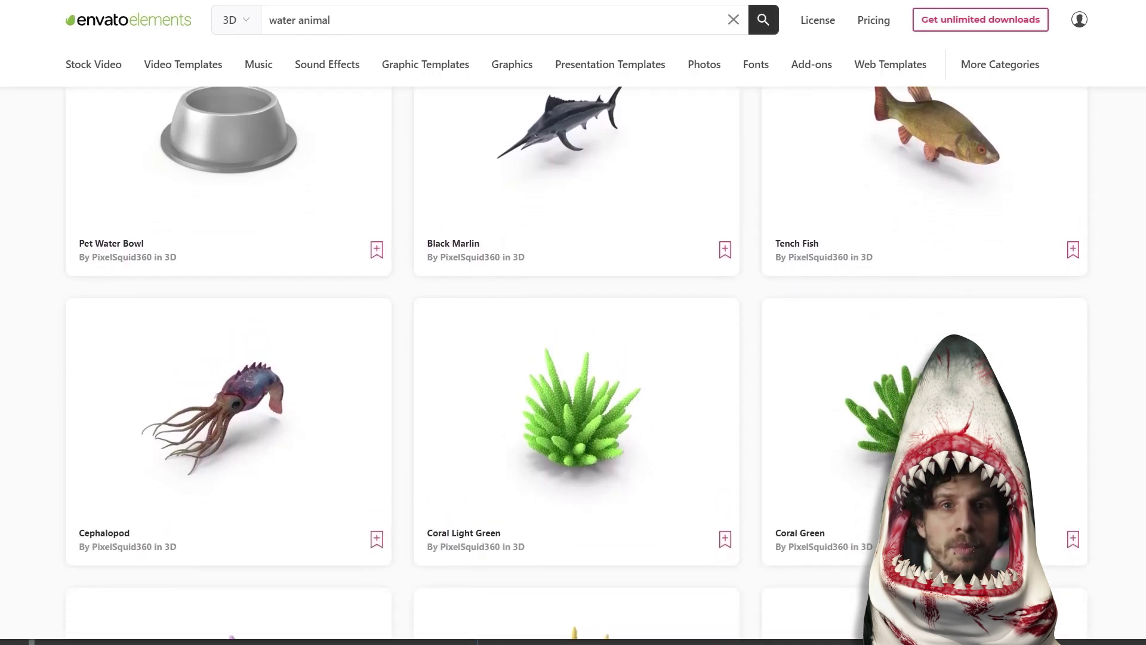
scroll(573, 358, down, 7)
scroll(593, 322, down, 5)
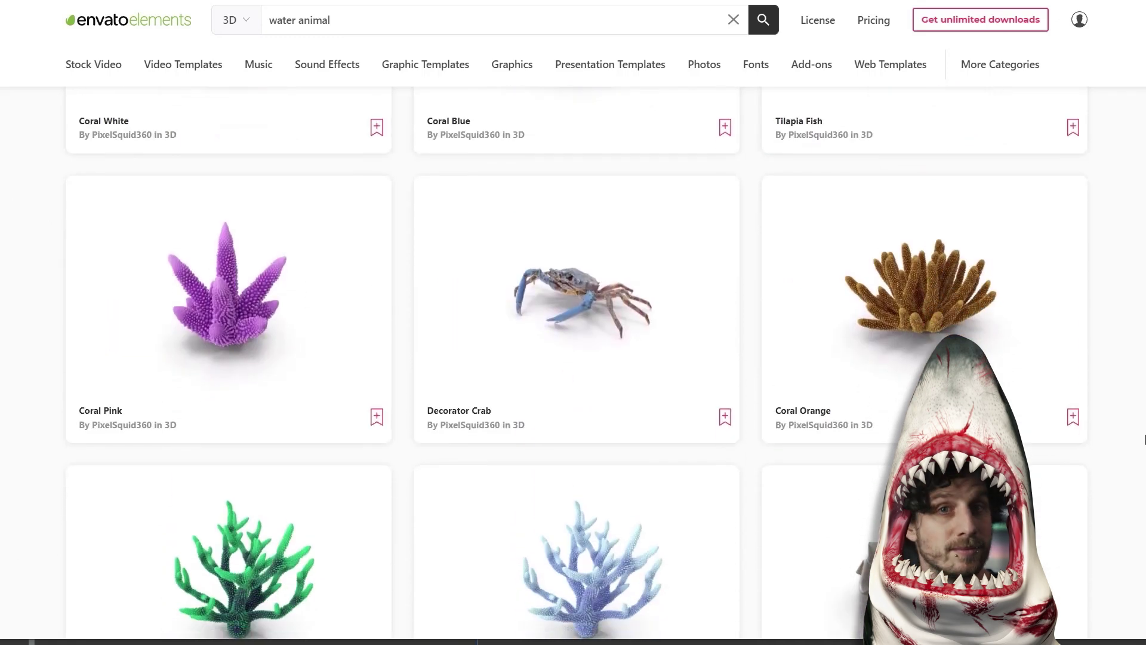
click(593, 320)
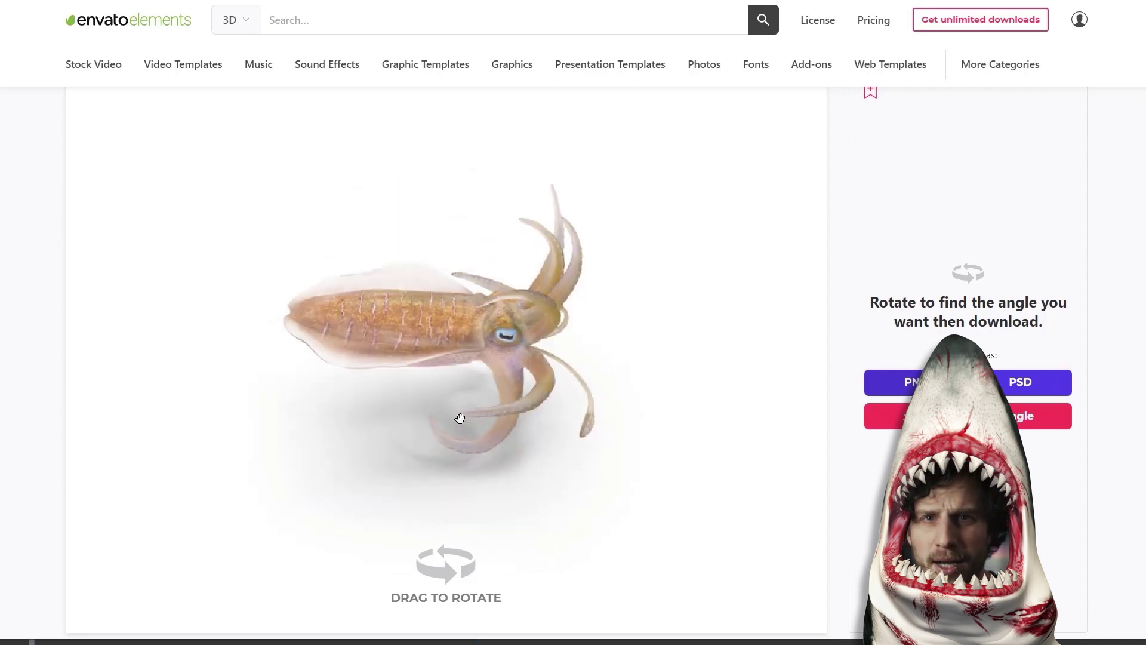
Rotate the grey shark model's preview to a top-down angle for download.
drag(460, 416, 469, 391)
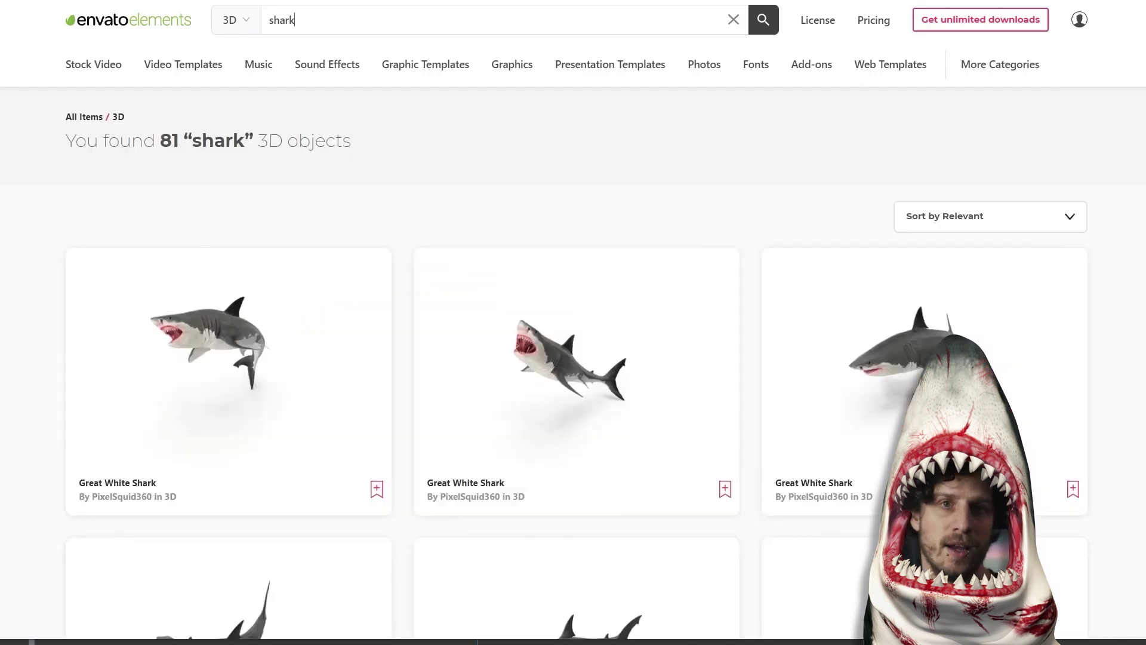
scroll(575, 370, down, 2)
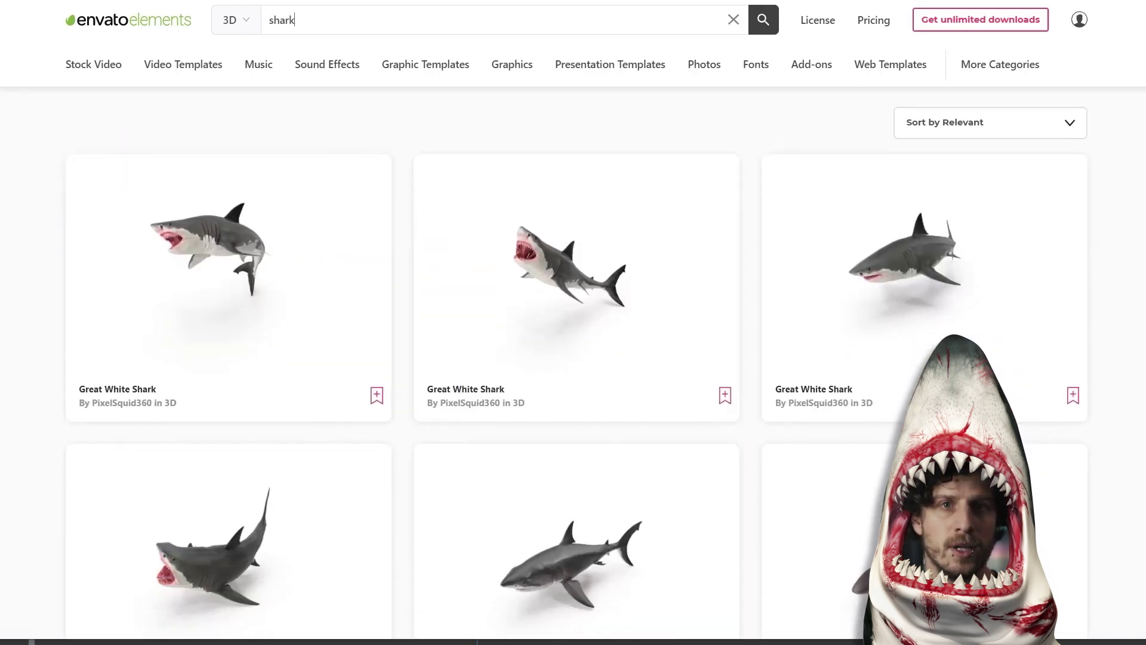
scroll(575, 361, down, 6)
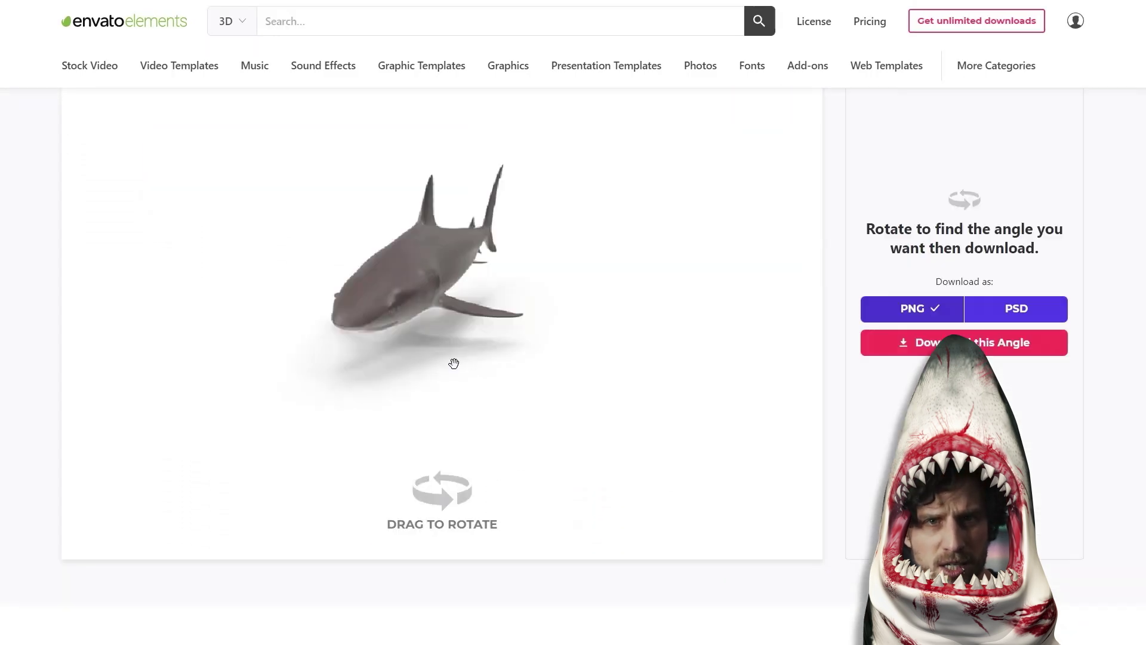
drag(453, 363, 453, 366)
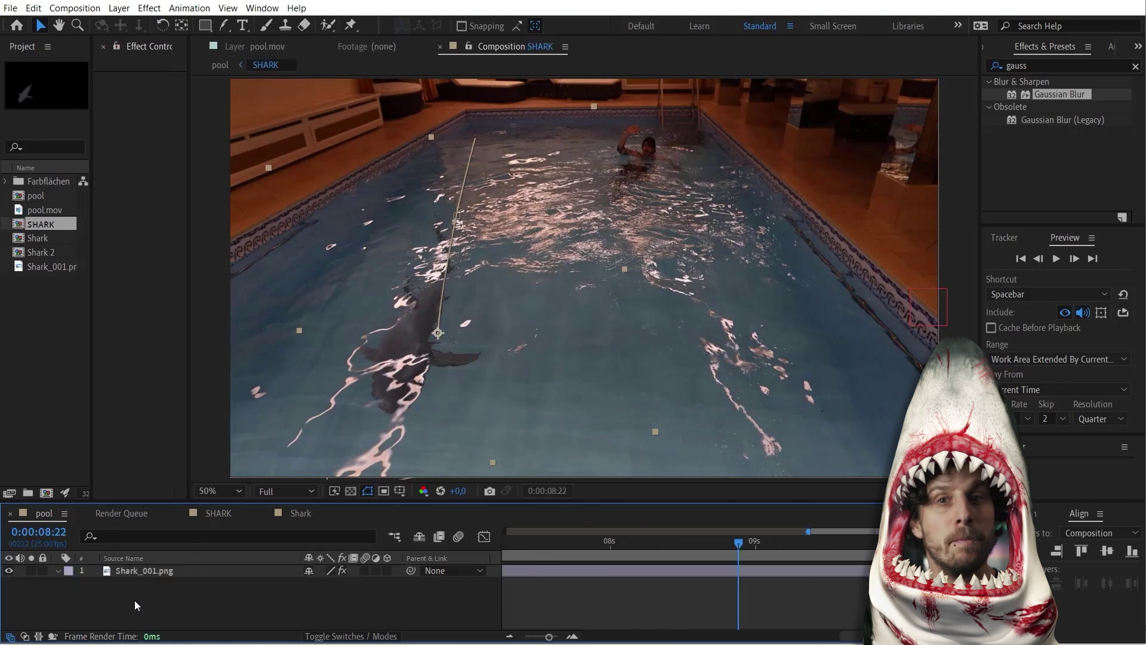
In the SHARK precomp, place puppet pins on the shark's head and back with the mesh shown.
double_click(135, 597)
click(351, 25)
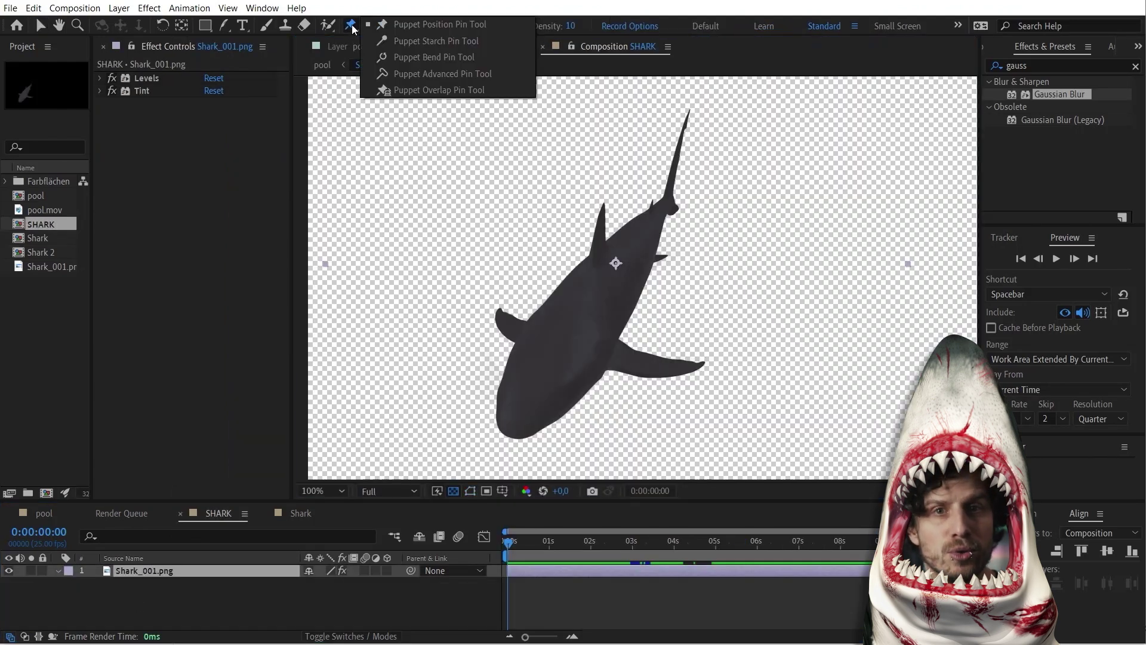
click(517, 421)
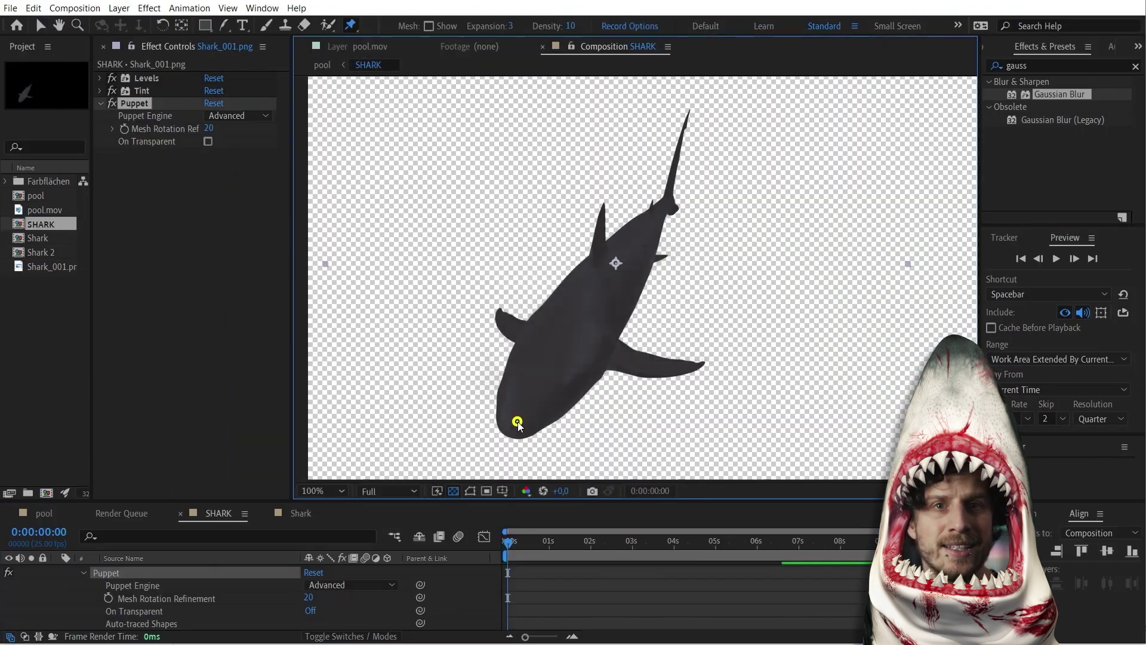
click(429, 25)
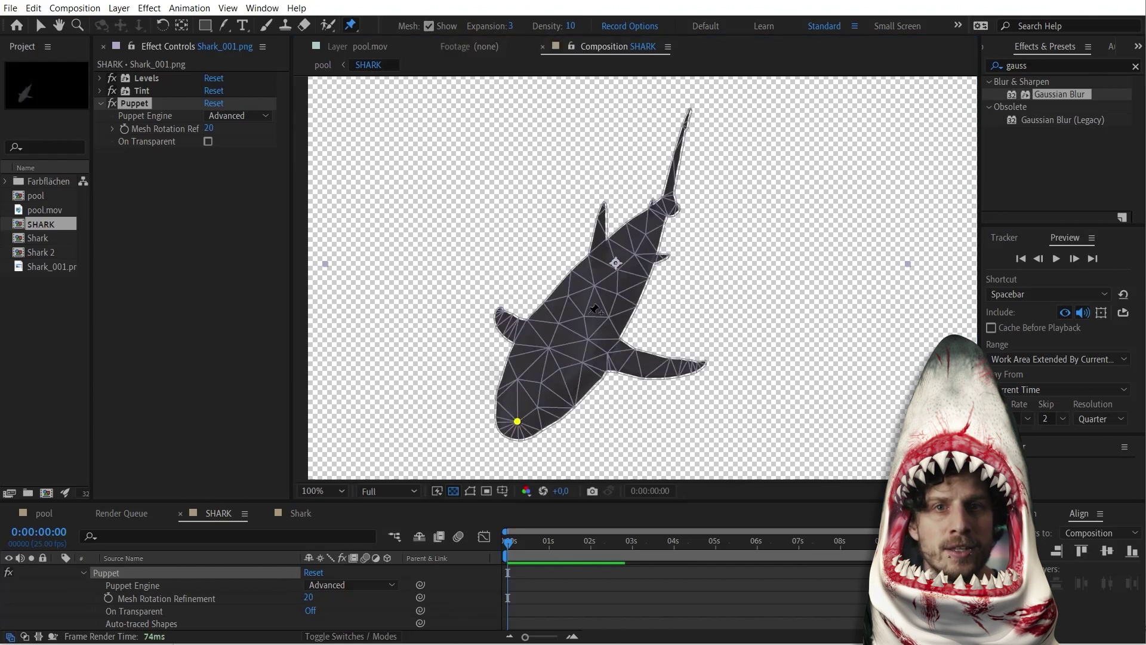
click(610, 276)
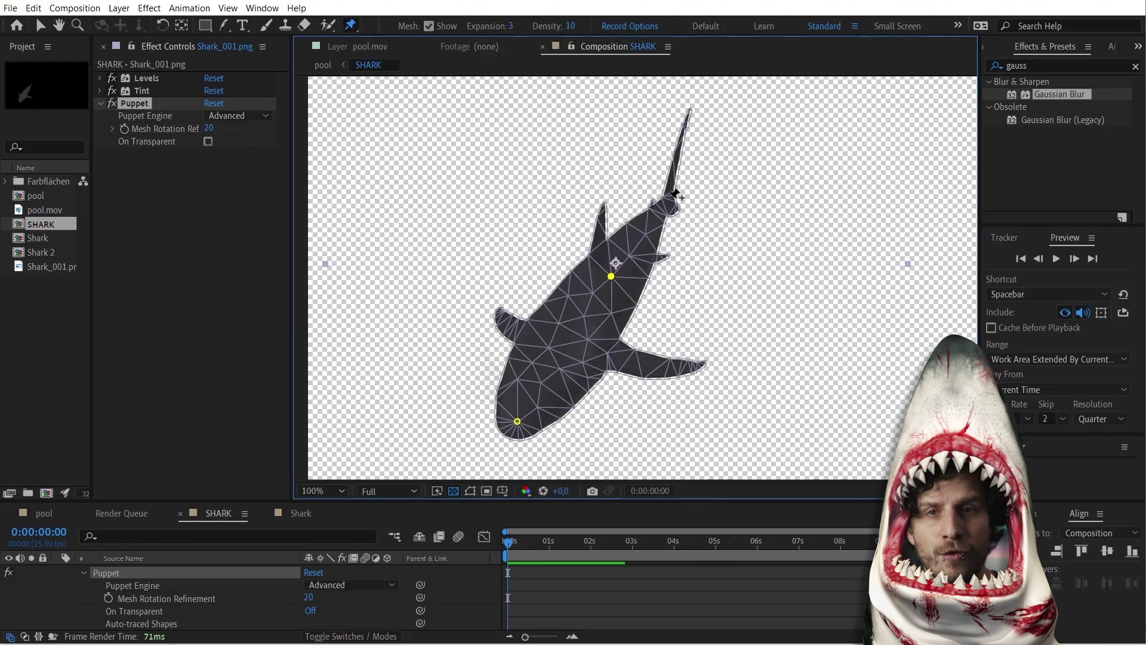
Pull the back pin leftward at 2 s and 6 s to bend the body, then play it back.
click(591, 546)
drag(611, 275, 583, 277)
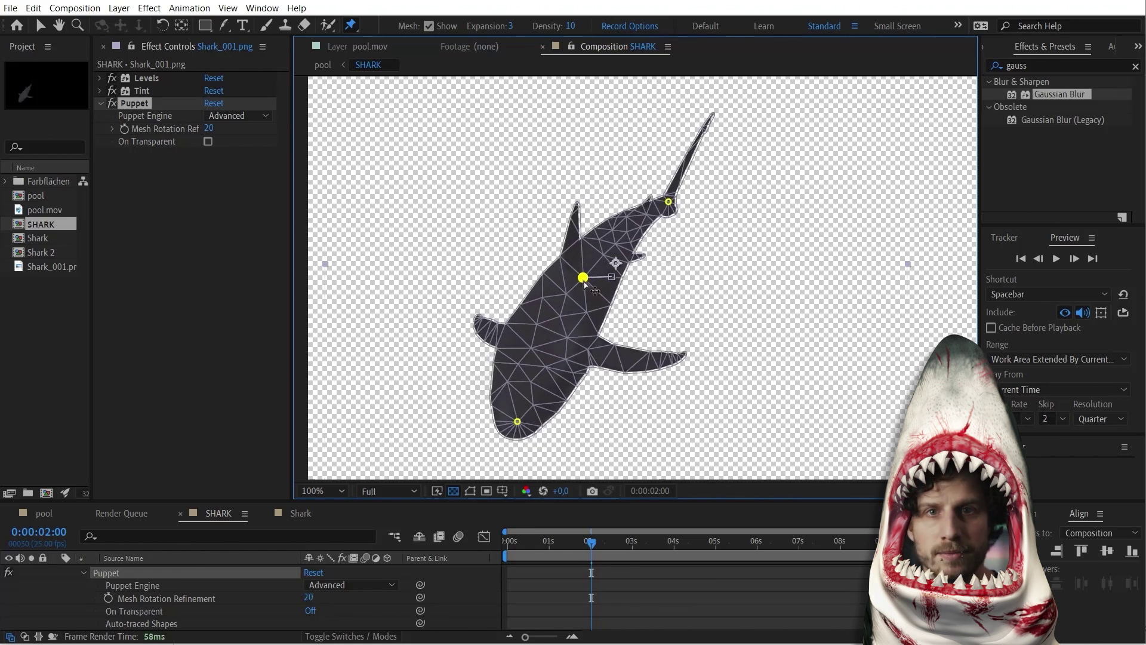
click(672, 544)
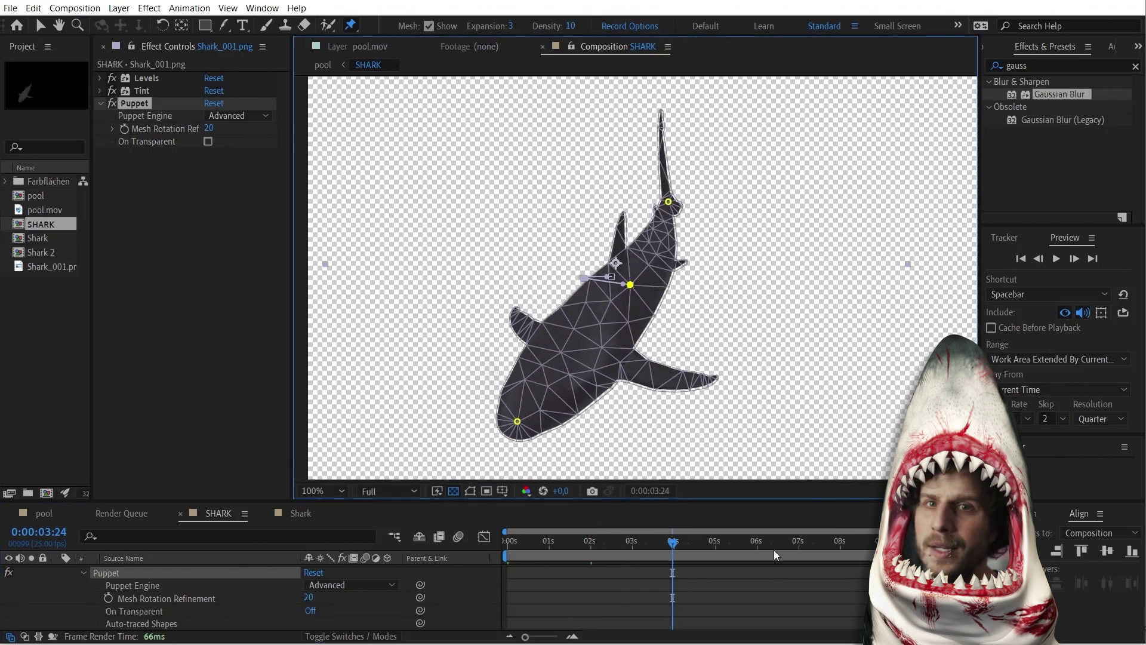
click(756, 545)
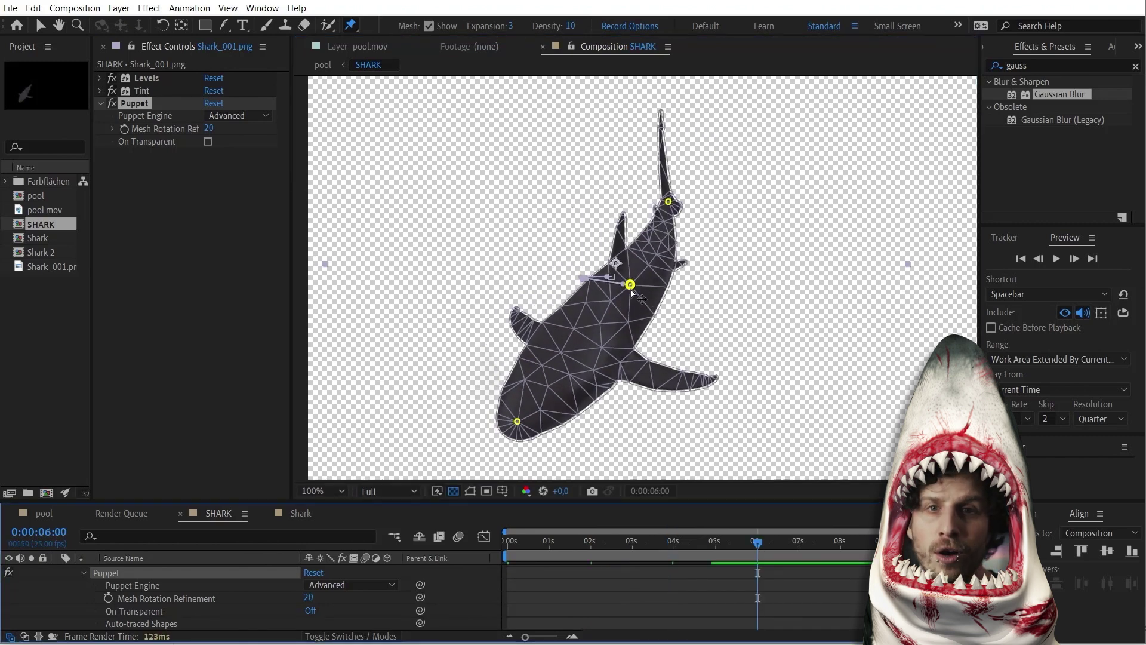
drag(632, 290, 576, 283)
key(space)
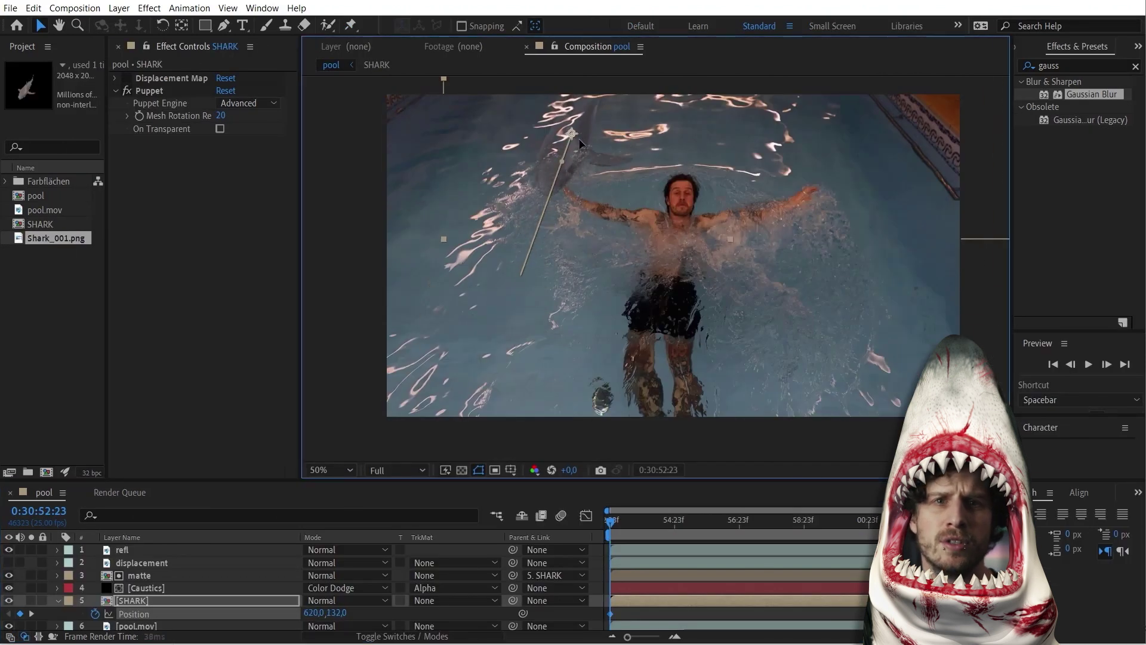
Add a later down-left SHARK position keyframe and set Auto-Orient to Orient Along Path.
click(765, 519)
drag(576, 134, 518, 209)
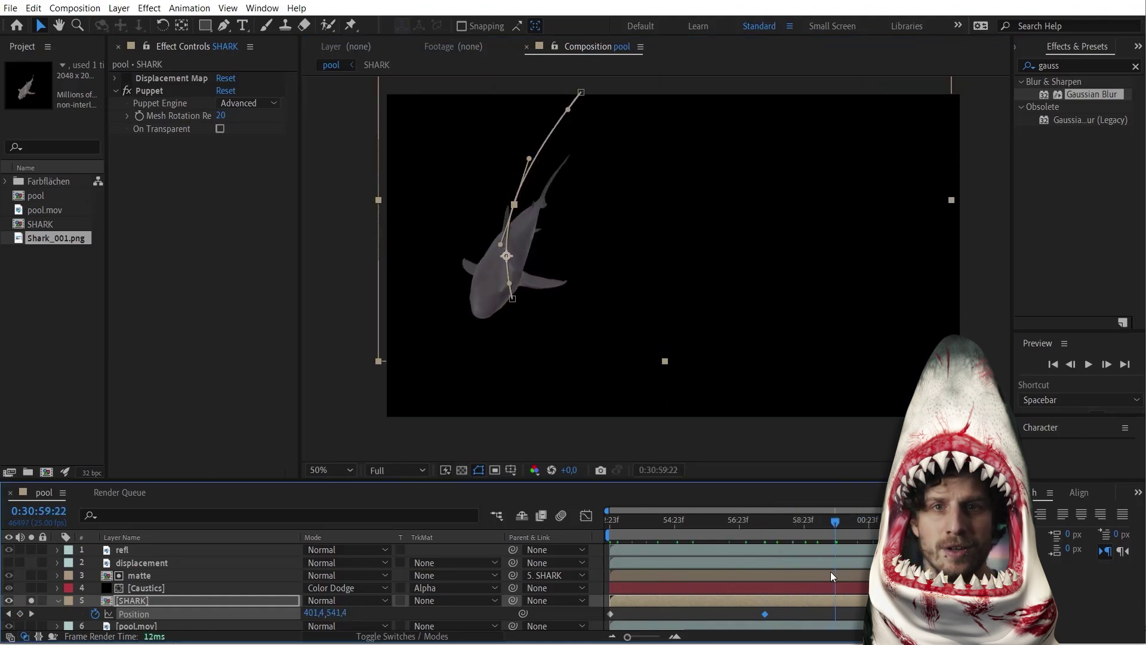
click(118, 8)
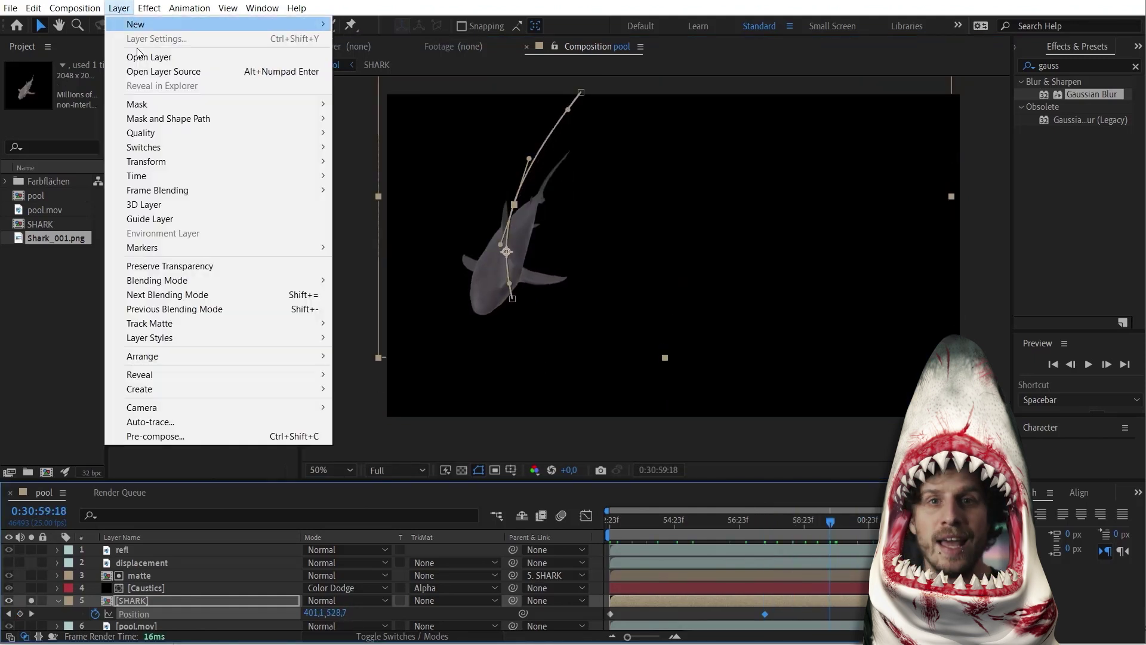
mouse_move(166, 160)
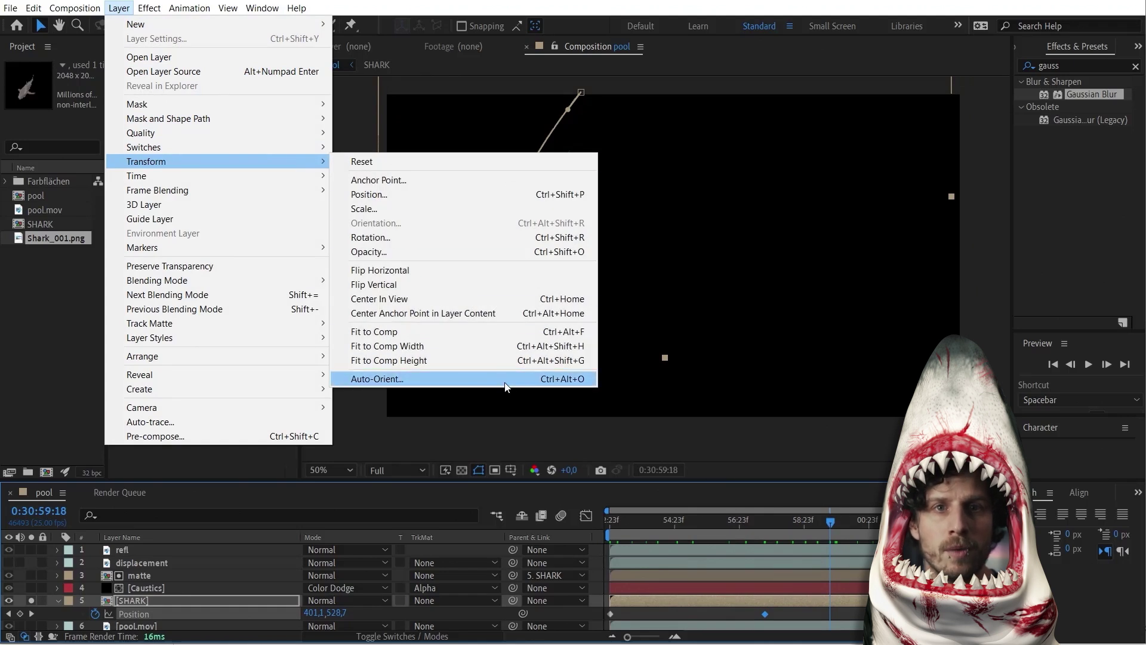
click(433, 378)
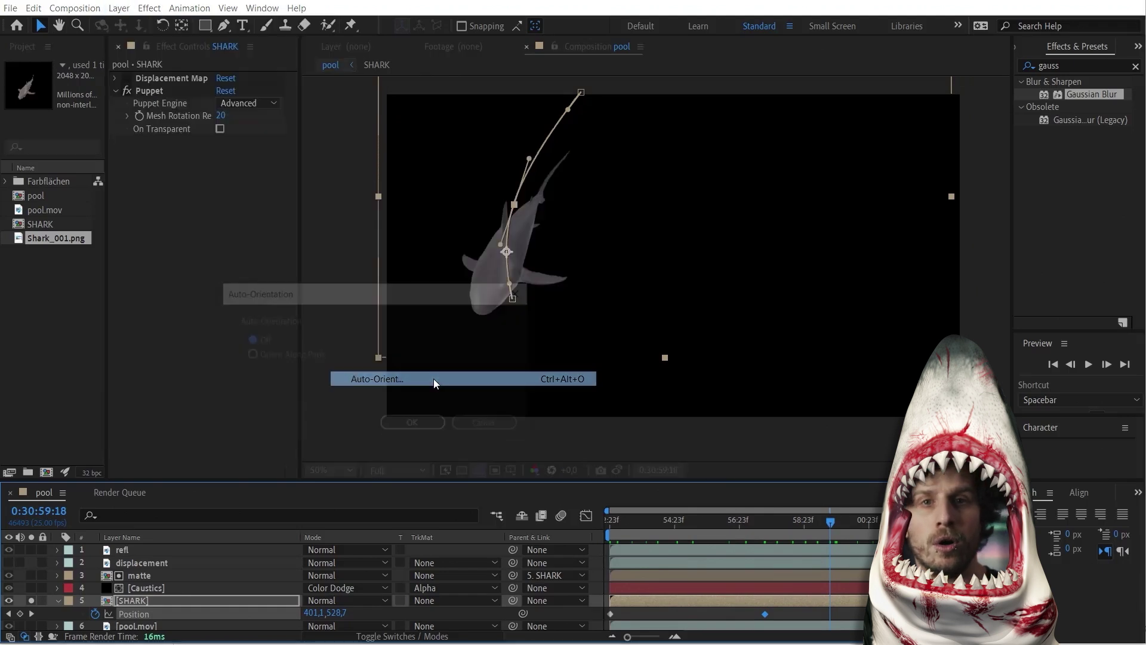
click(249, 355)
click(414, 426)
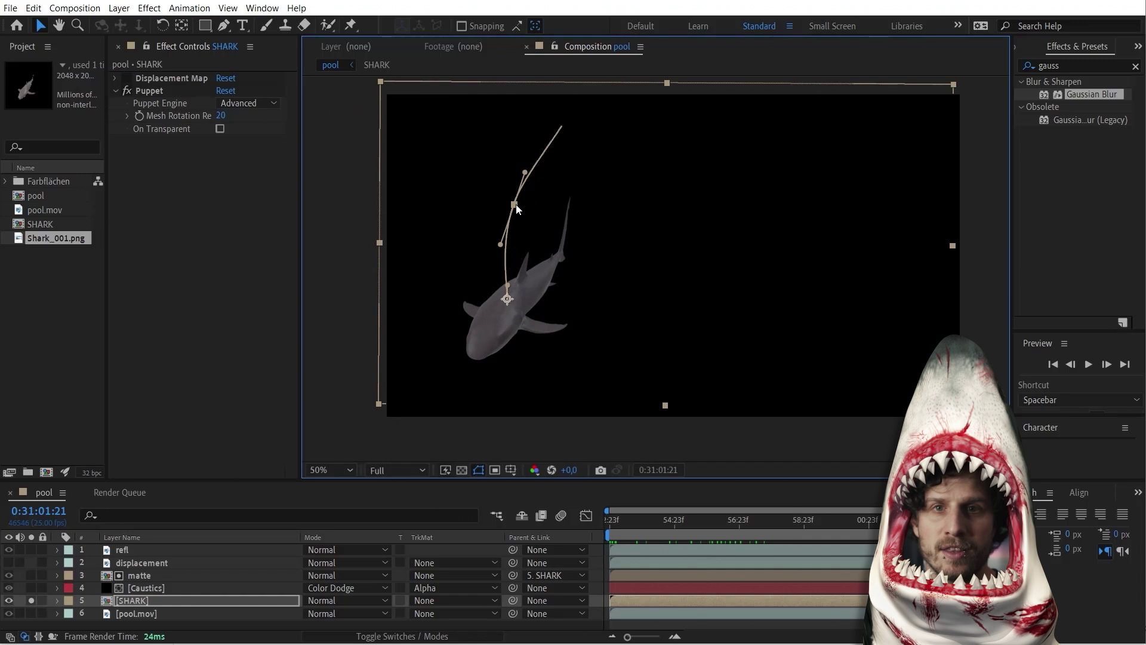
click(617, 526)
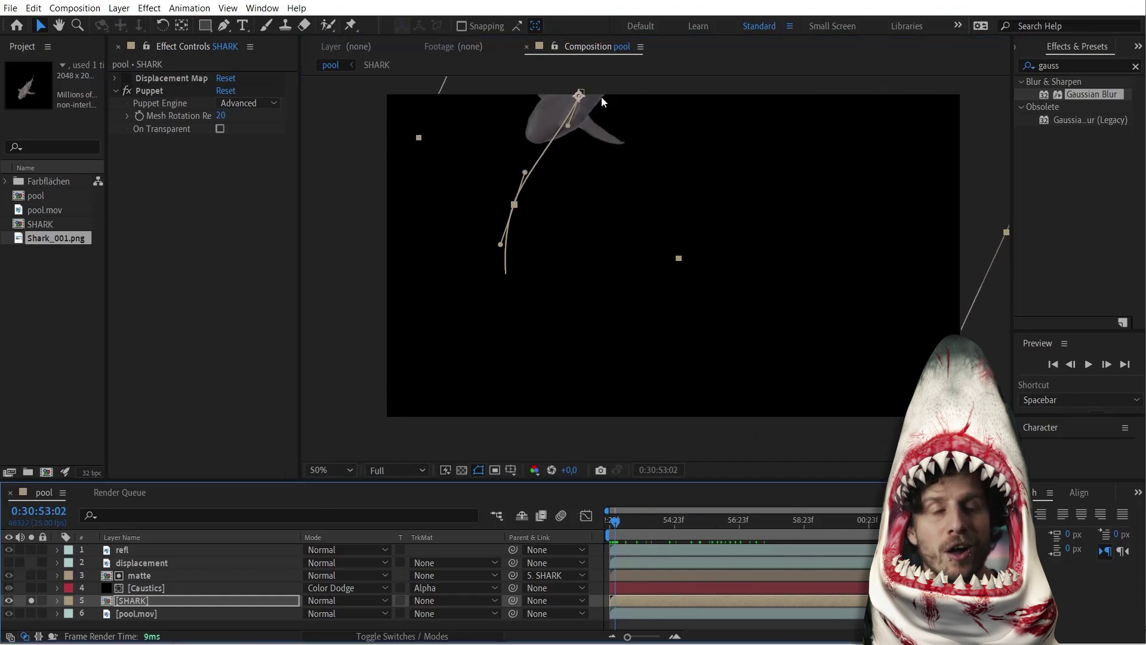
drag(614, 521, 873, 525)
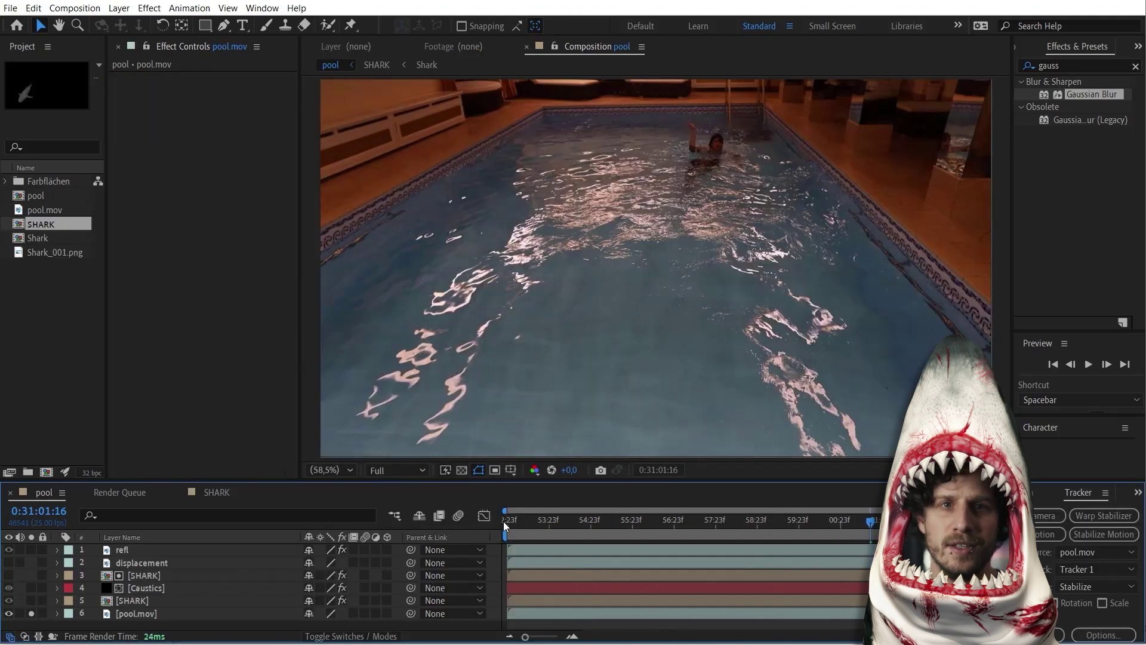
Start Track Motion on the pool.mov layer from the beginning of the clip.
click(503, 521)
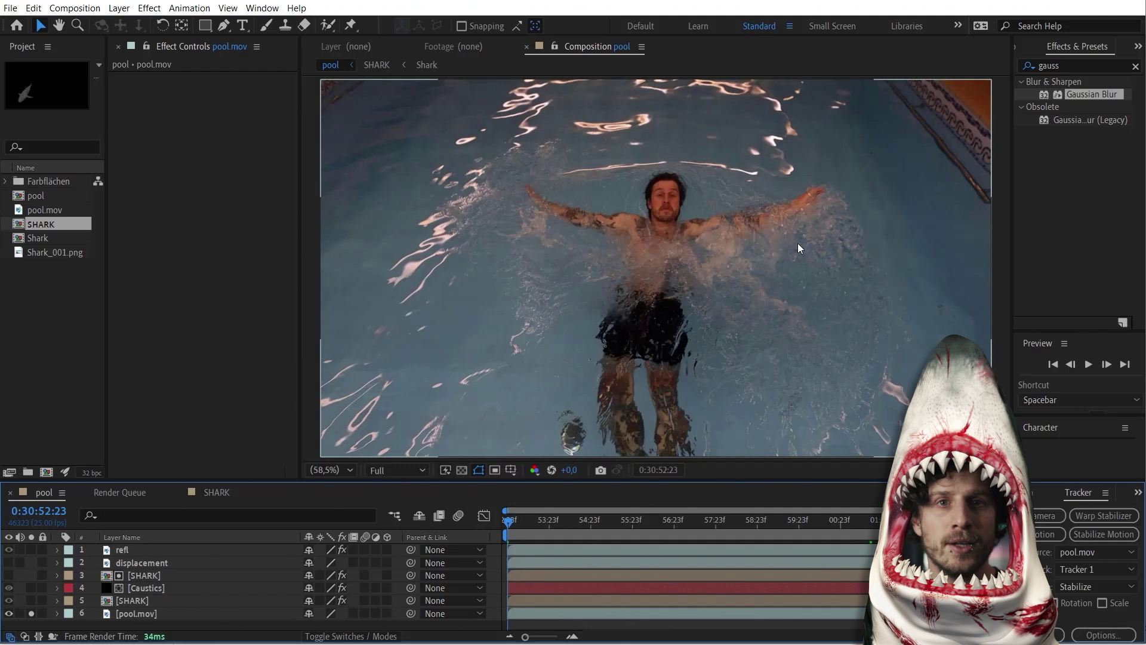
click(143, 613)
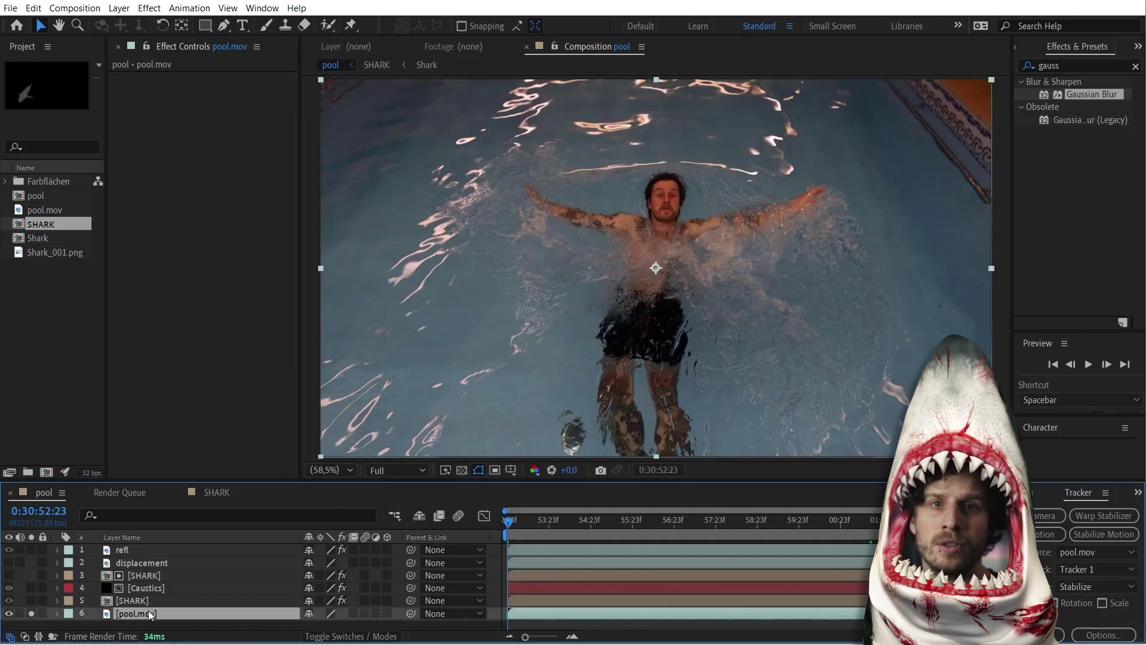
right_click(589, 615)
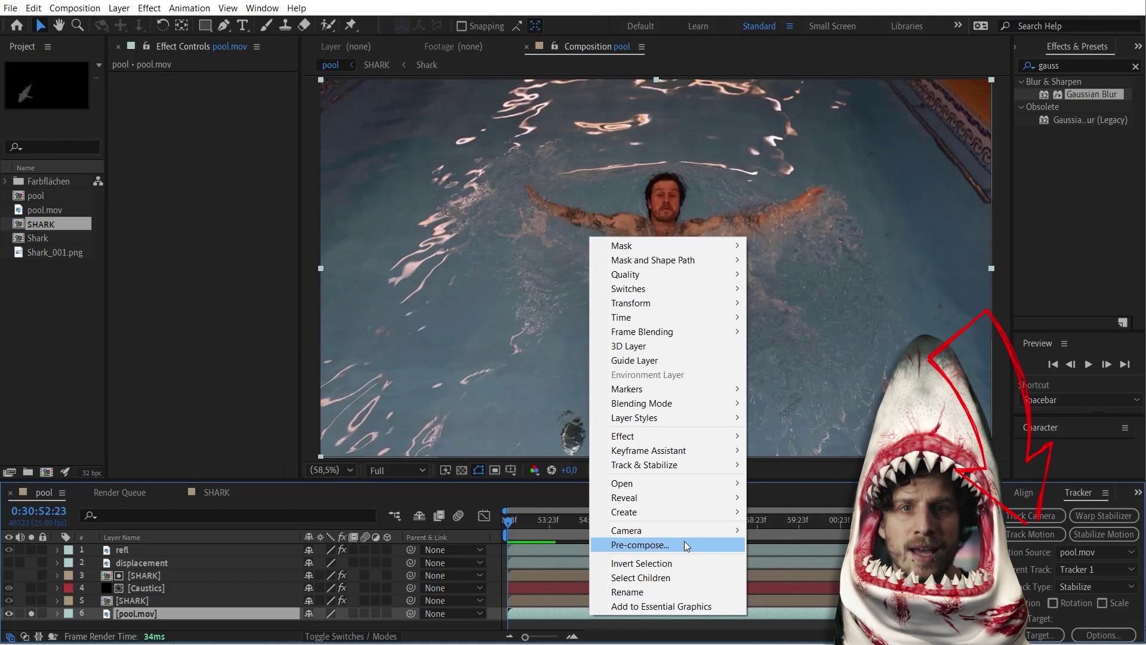
mouse_move(686, 465)
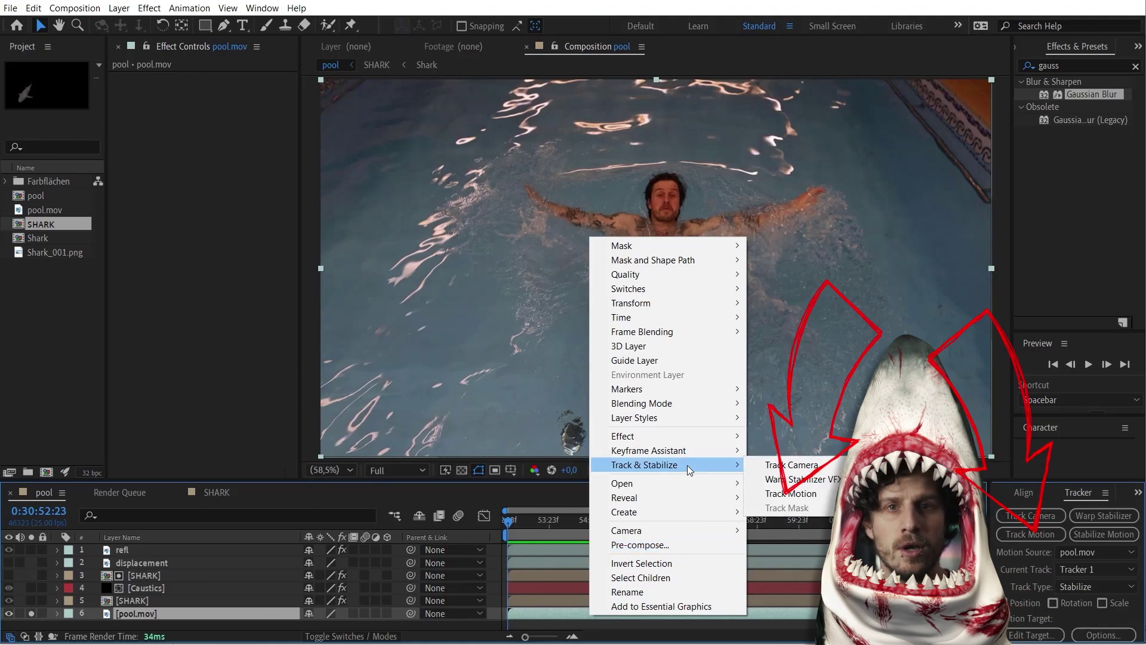
click(797, 495)
Place Track Point 1 on the tile edge, enlarging its feature and search boxes.
scroll(609, 285, up, 3)
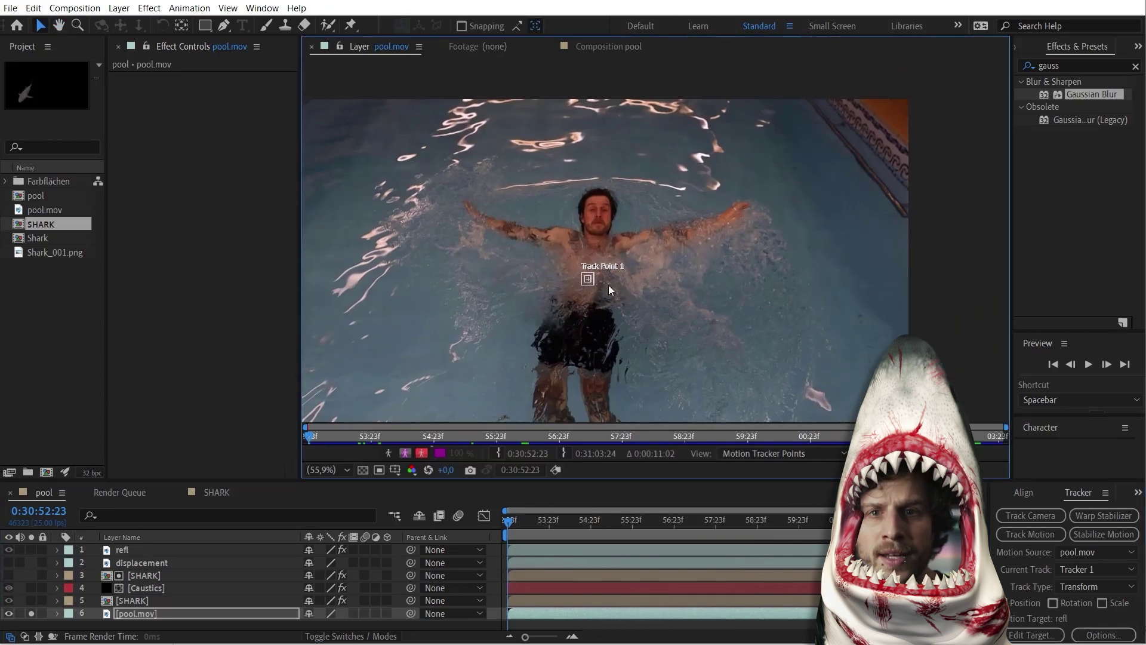
drag(420, 377, 978, 179)
scroll(988, 247, up, 2)
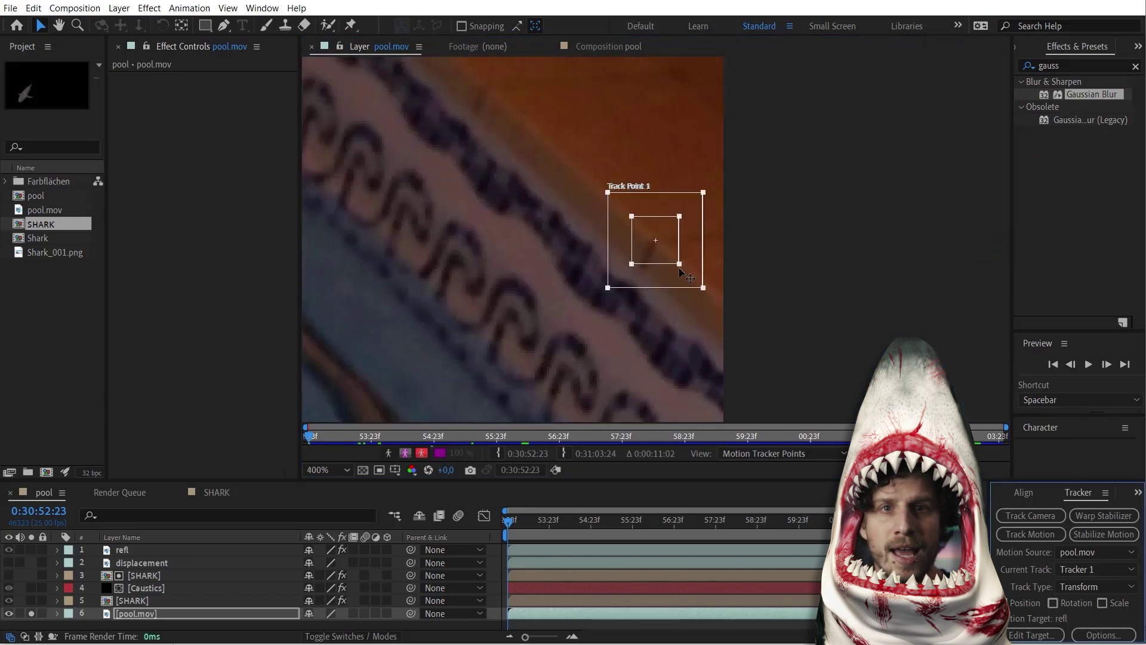
drag(680, 267, 691, 291)
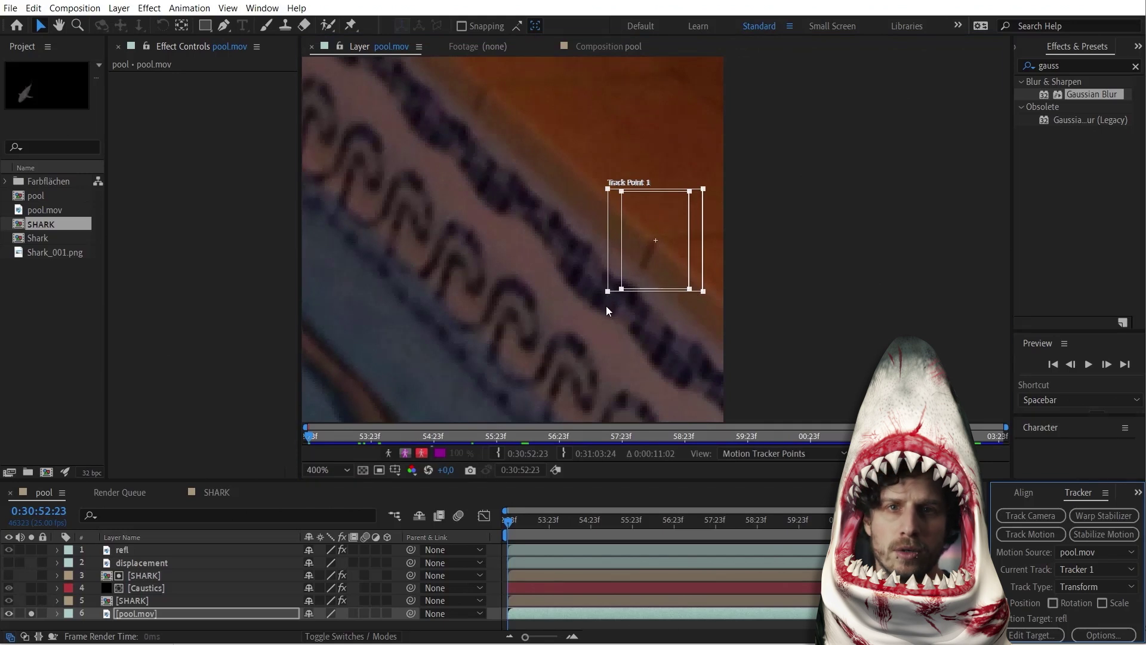
drag(608, 291, 593, 323)
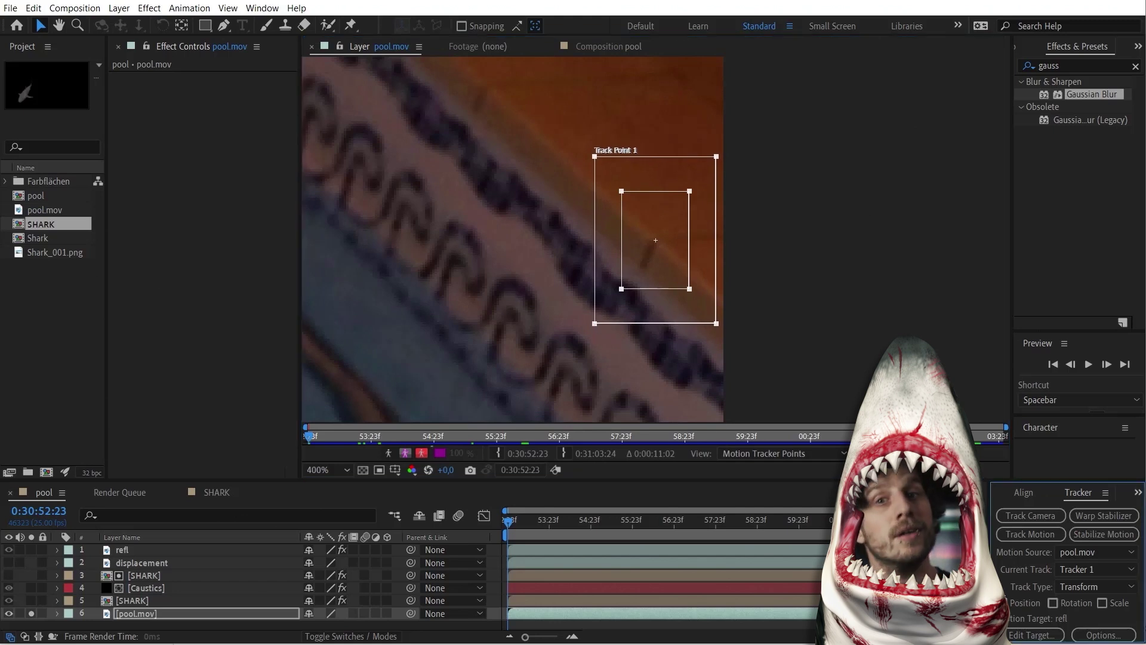
drag(1054, 479, 1054, 425)
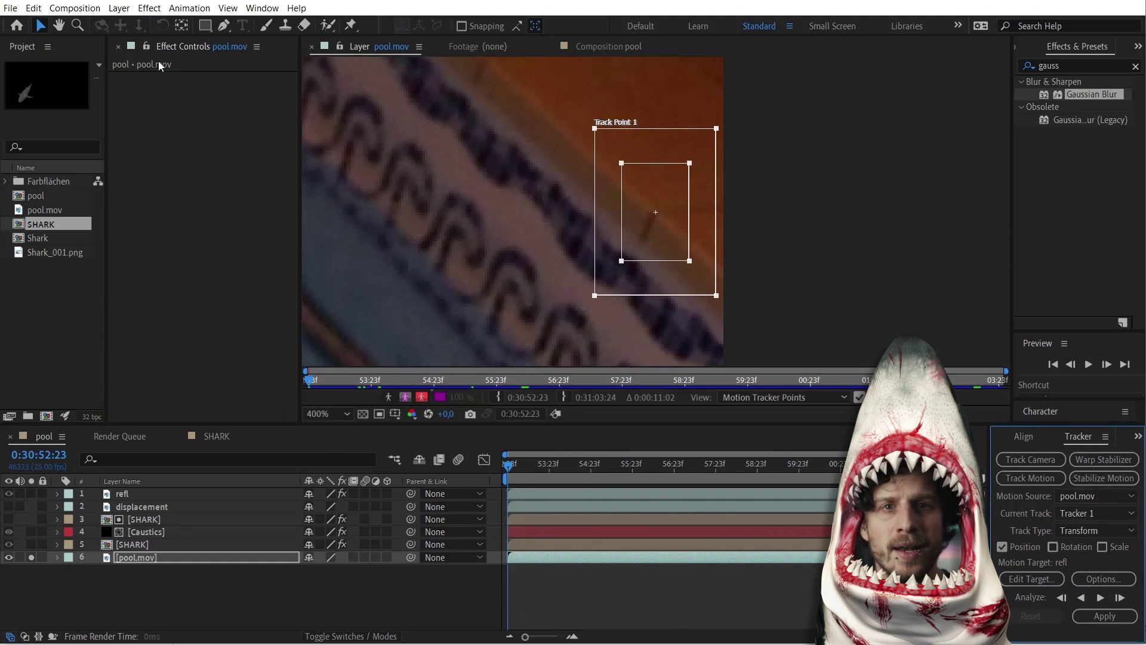
Add a null object to the pool comp and name it 'shark track'.
click(127, 11)
mouse_move(179, 24)
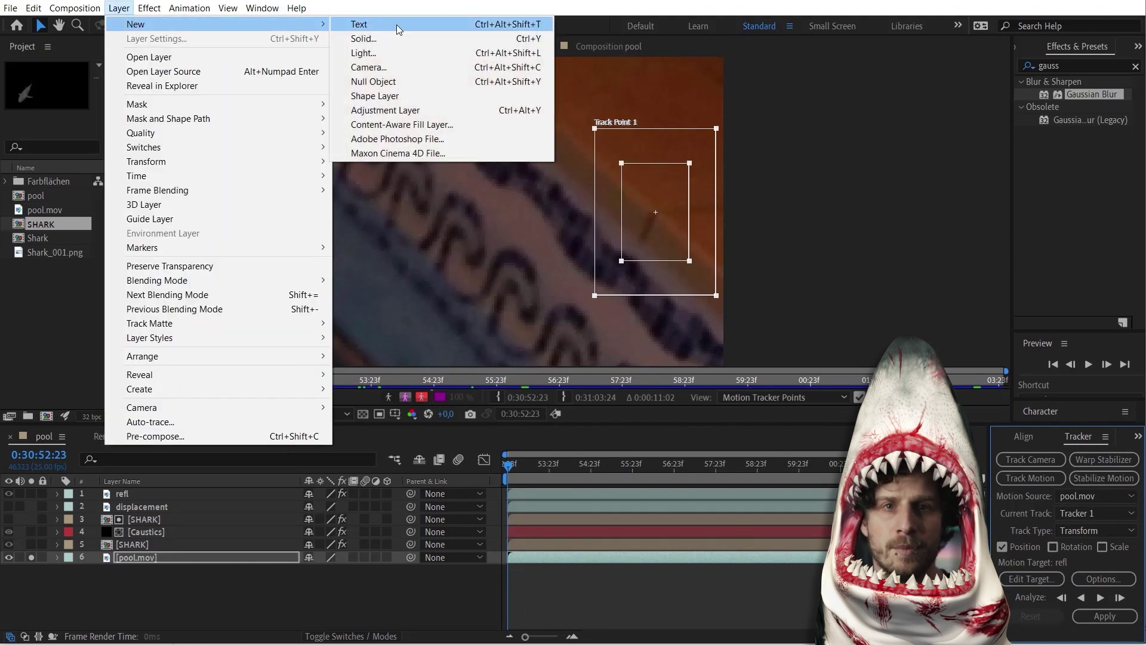
click(407, 80)
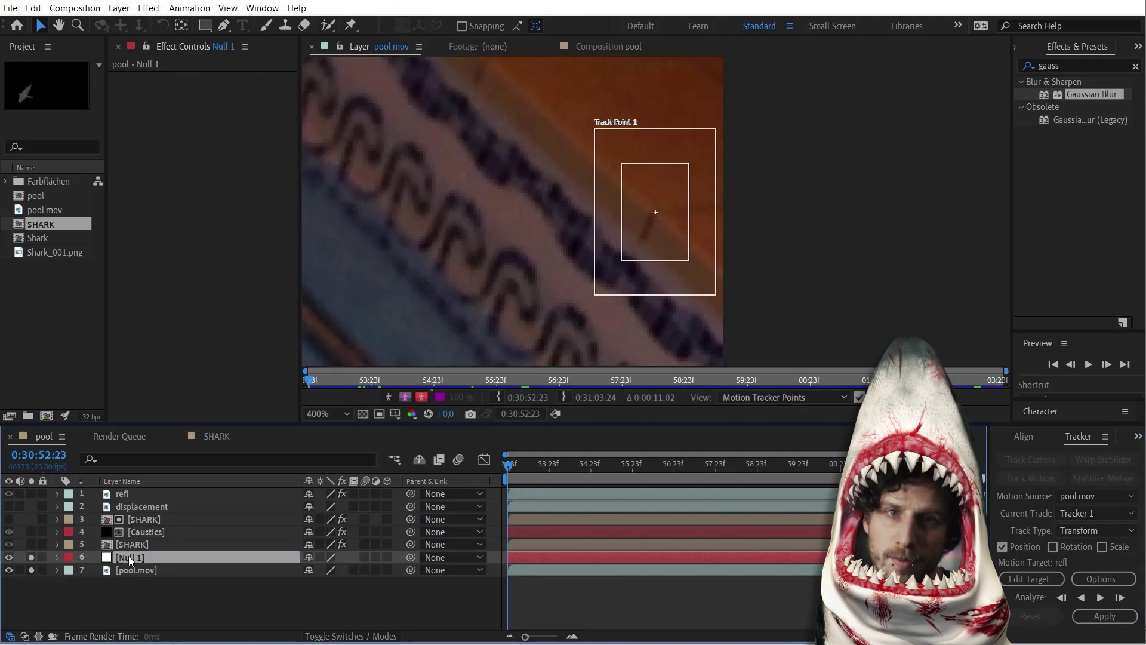
key(Return)
text(shark track)
key(Return)
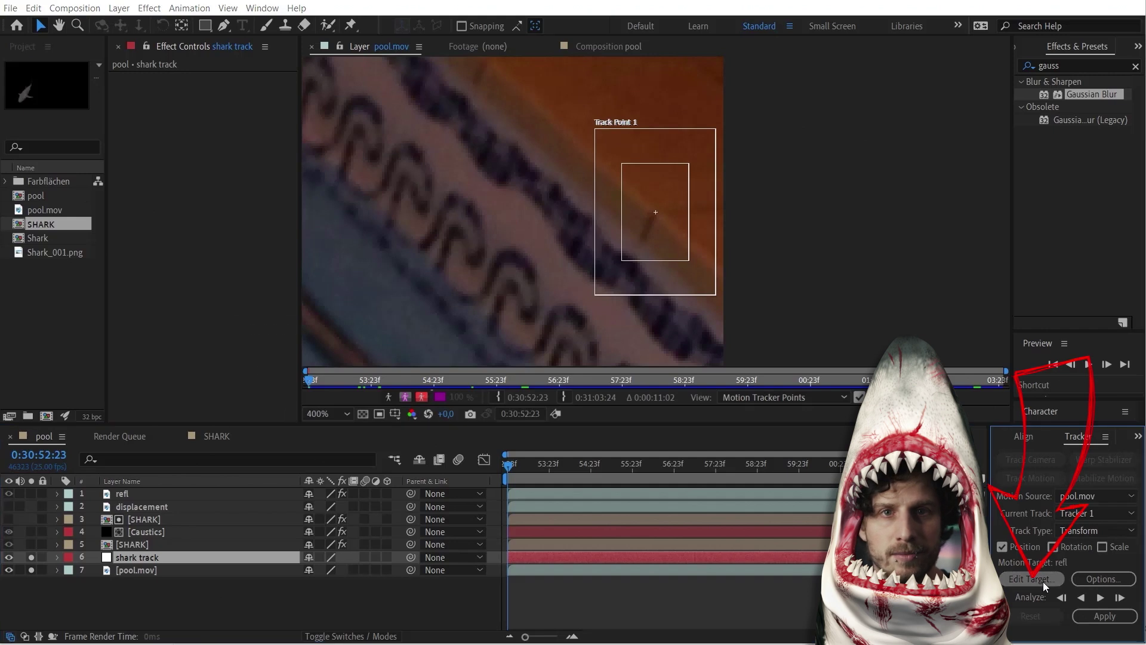
Target the tracker at the shark track null and apply the motion in X and Y.
click(1046, 580)
click(413, 350)
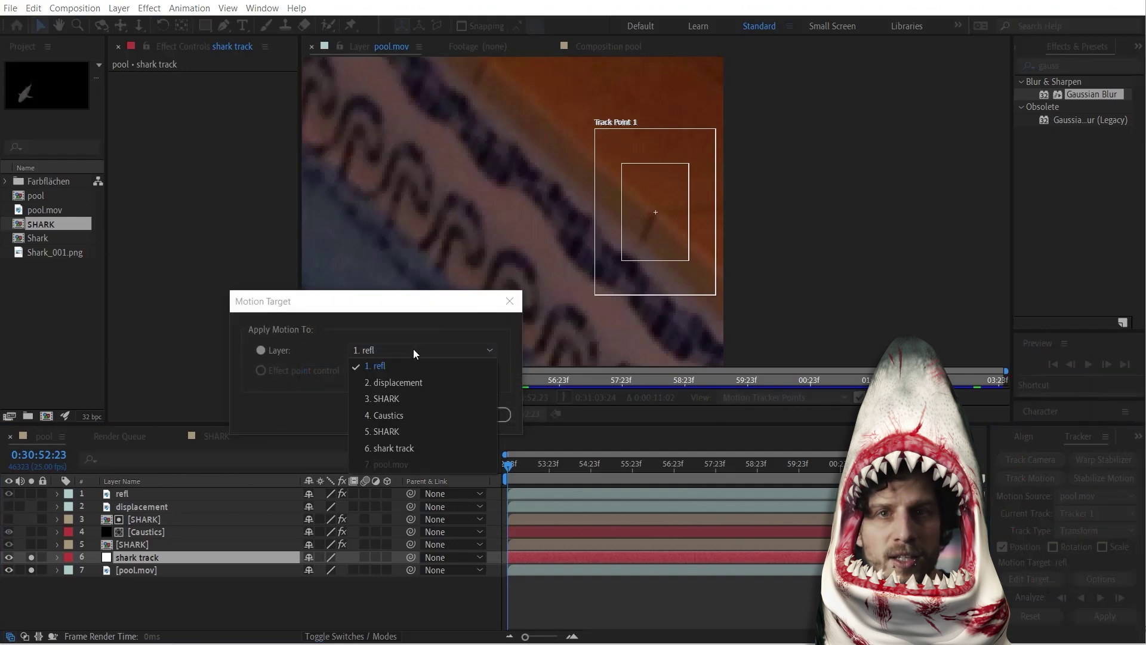
click(400, 448)
click(403, 414)
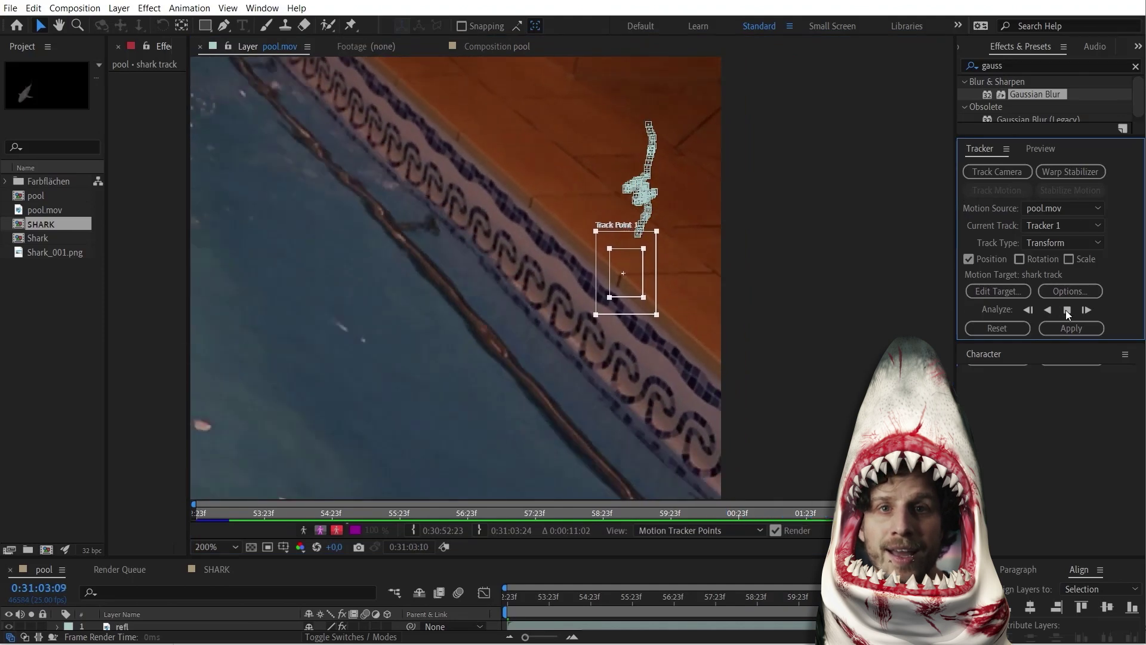
drag(1042, 346, 1054, 348)
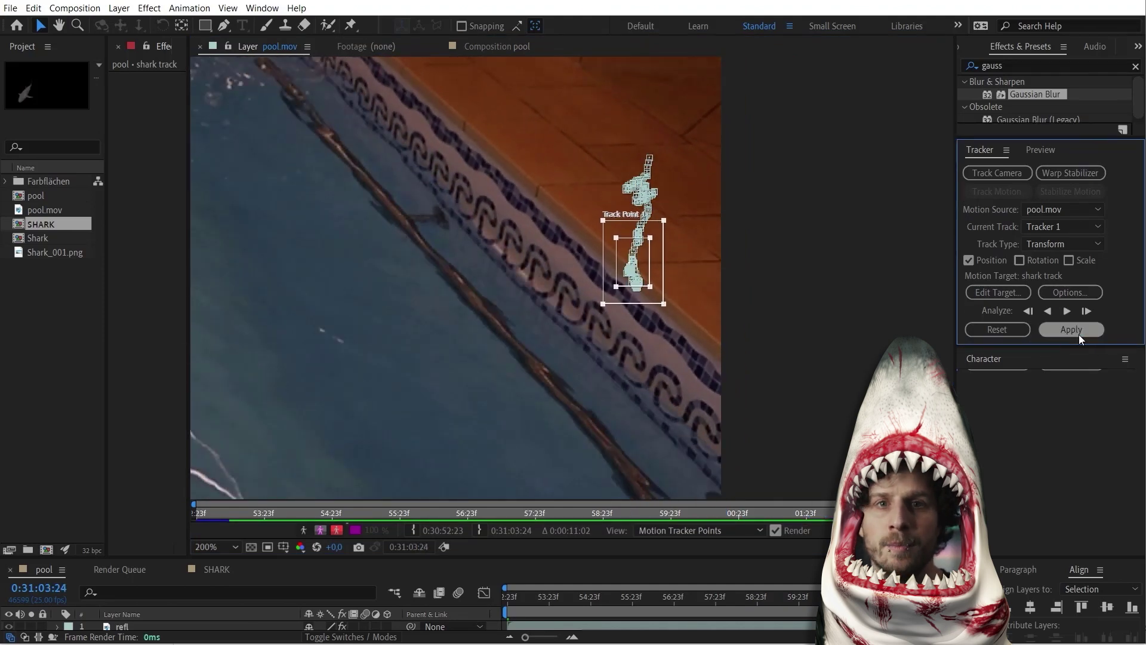
click(1071, 329)
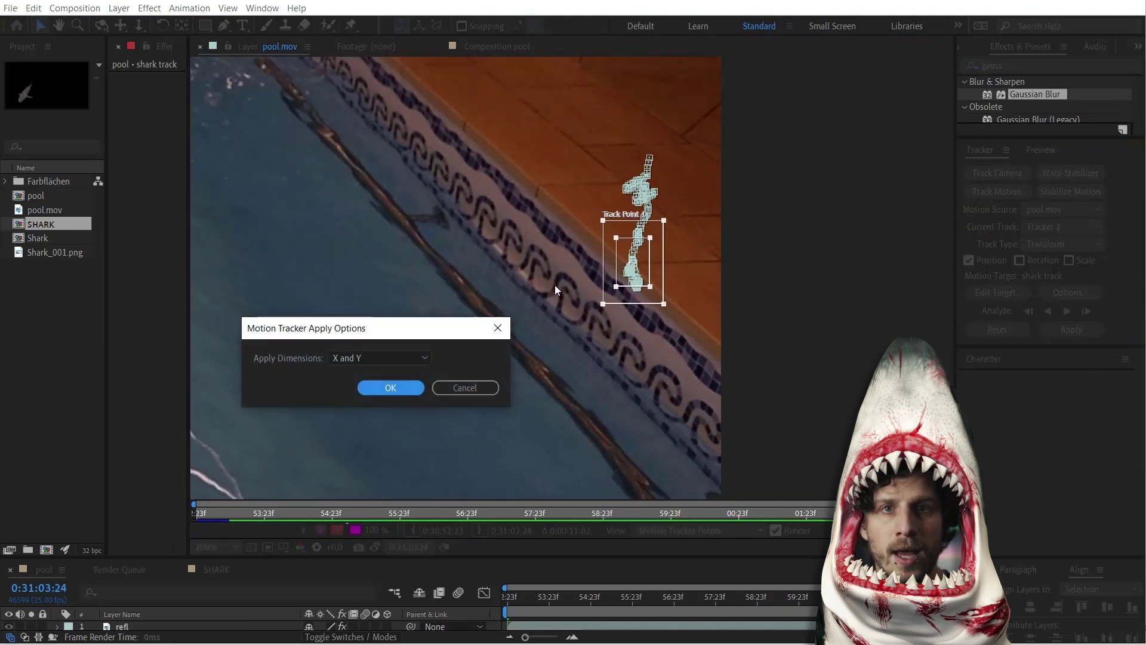
click(405, 387)
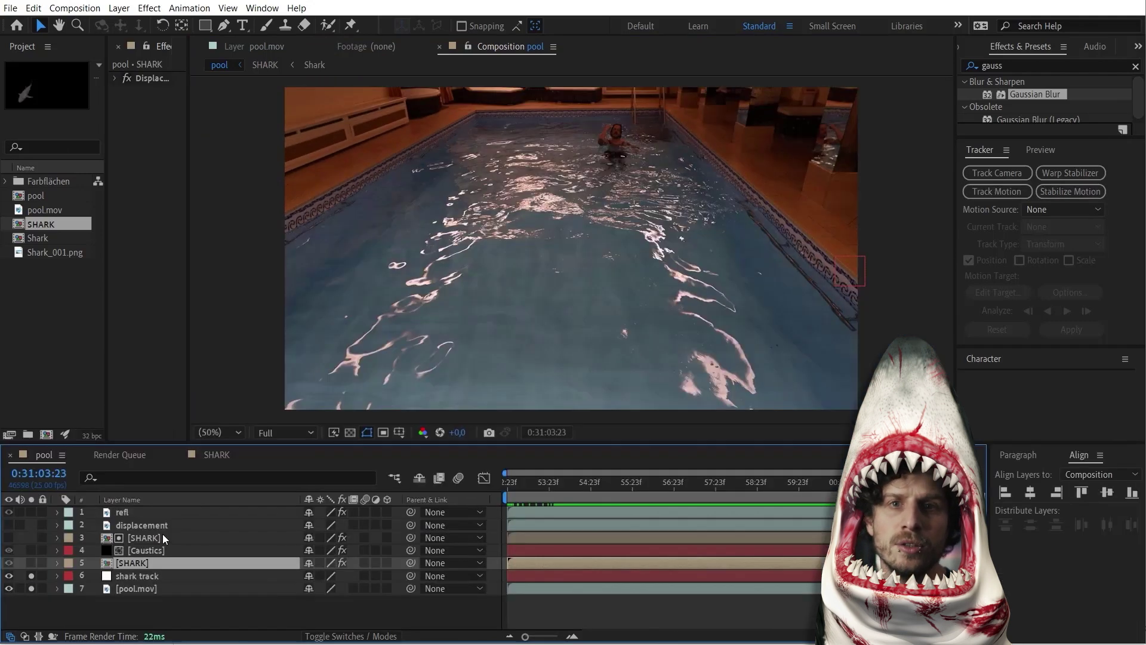
Parent the matte and SHARK layers to the shark track null.
ctrl+click(207, 536)
drag(409, 538, 168, 579)
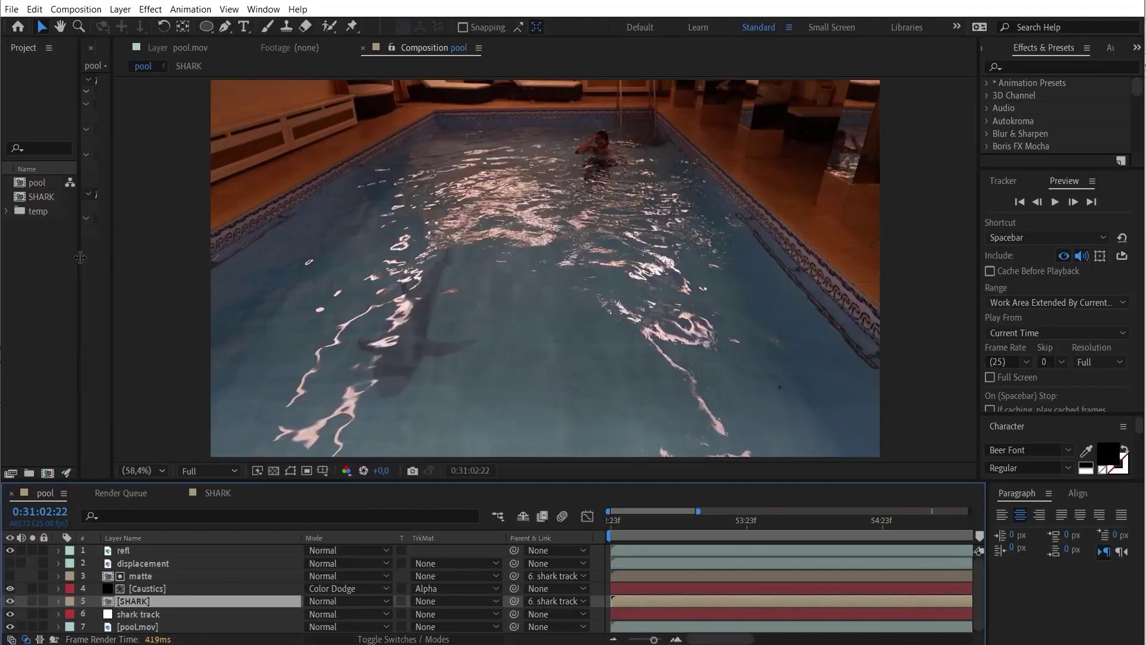
Duplicate the SHARK composition as SHARK 2, open it, and disable its effects.
drag(80, 256, 197, 239)
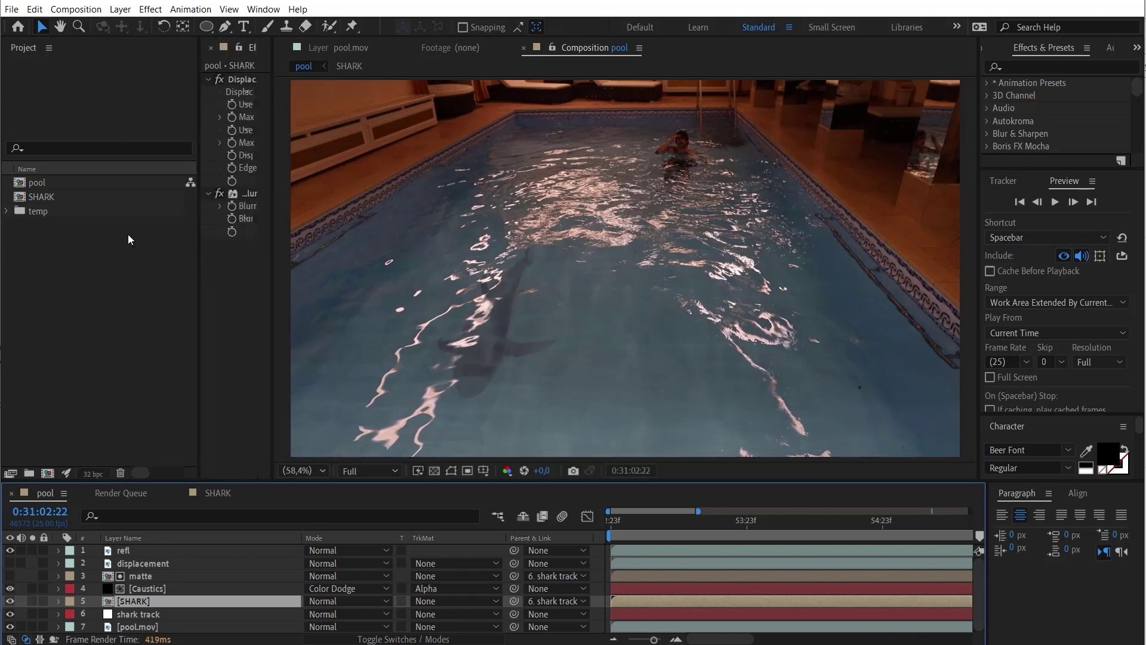
click(55, 201)
key(ctrl+d)
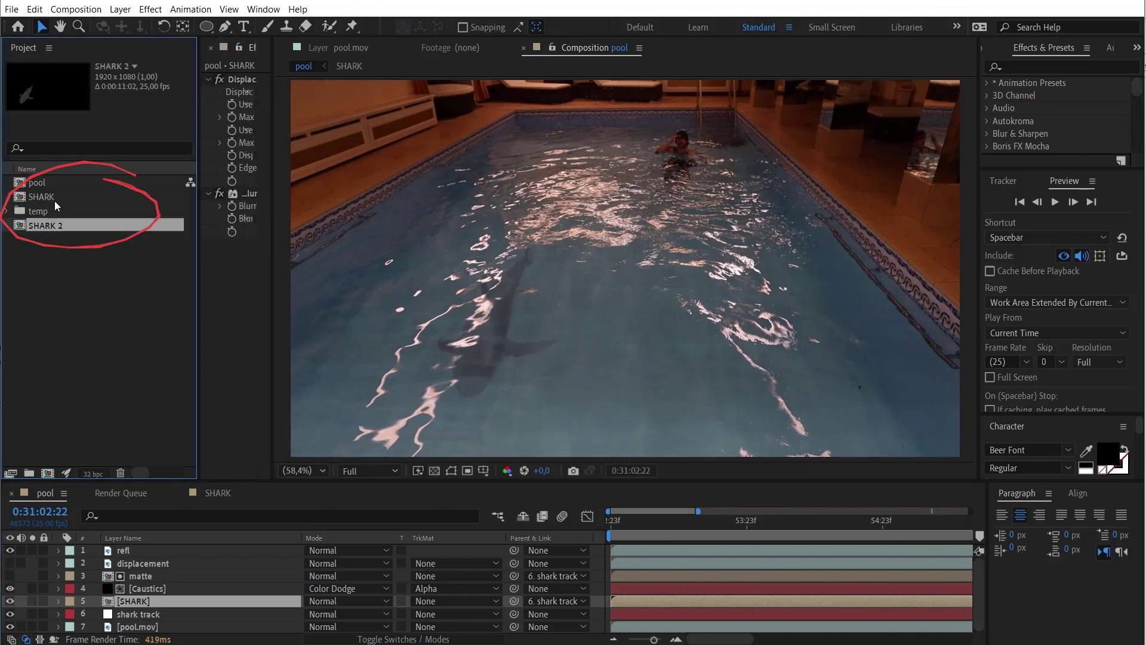
double_click(52, 211)
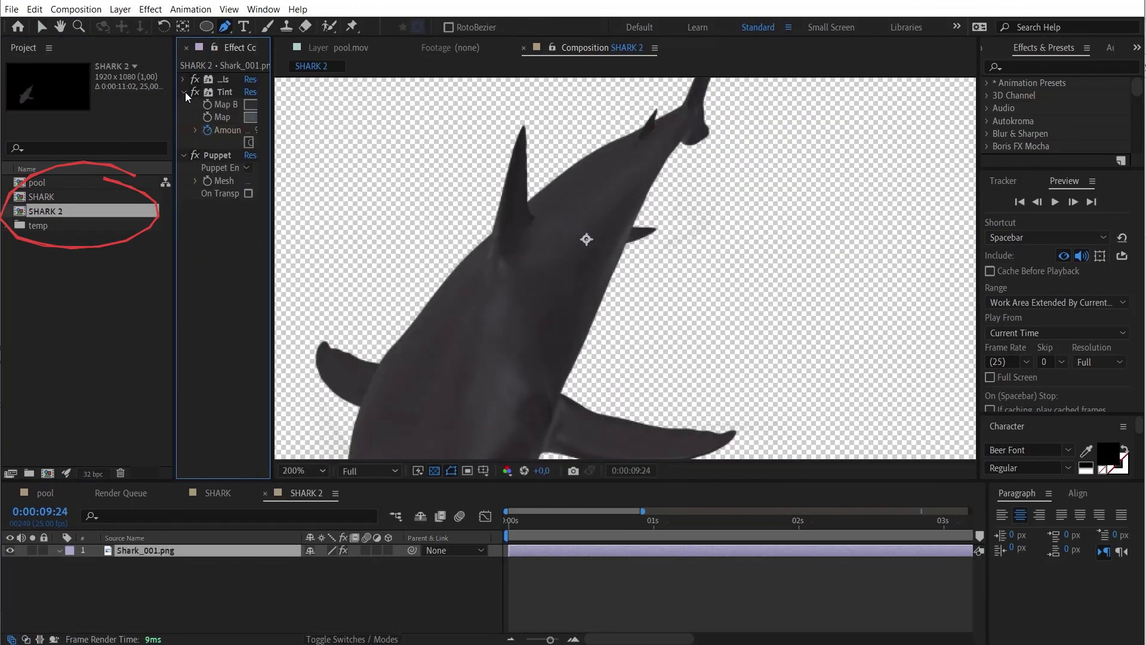
click(189, 92)
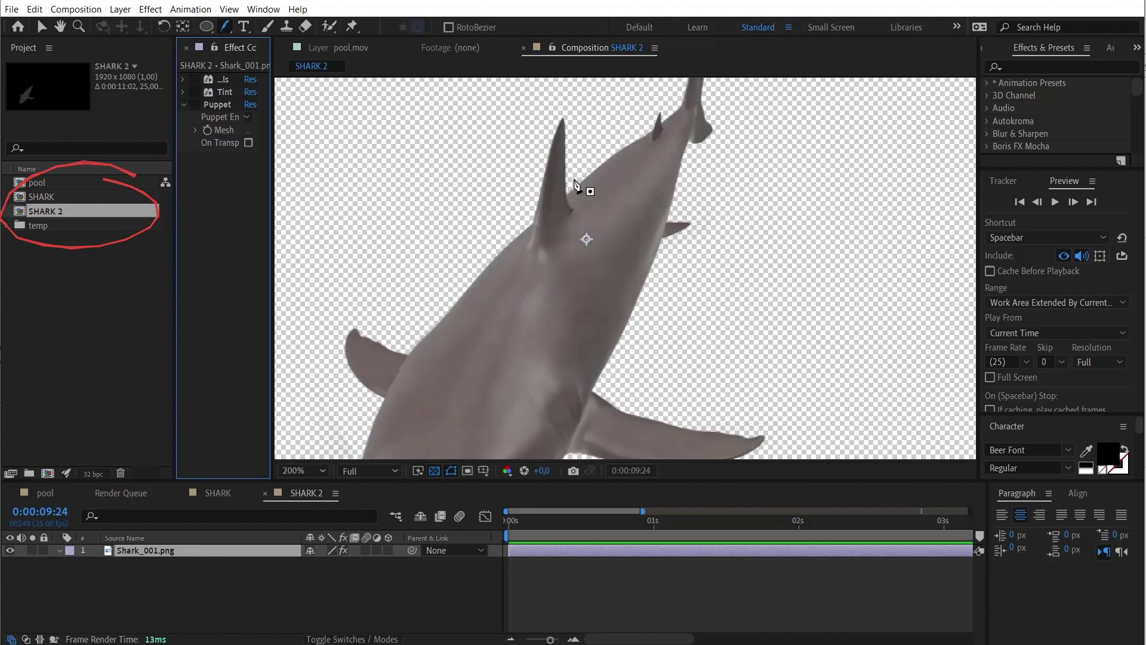
Draw a closed Pen mask around the shark's dorsal fin in SHARK 2, then return to the pool comp.
click(561, 109)
click(536, 211)
scroll(534, 239, up, 1)
click(611, 274)
click(623, 262)
click(632, 249)
click(645, 240)
click(657, 228)
click(673, 199)
click(667, 178)
click(653, 94)
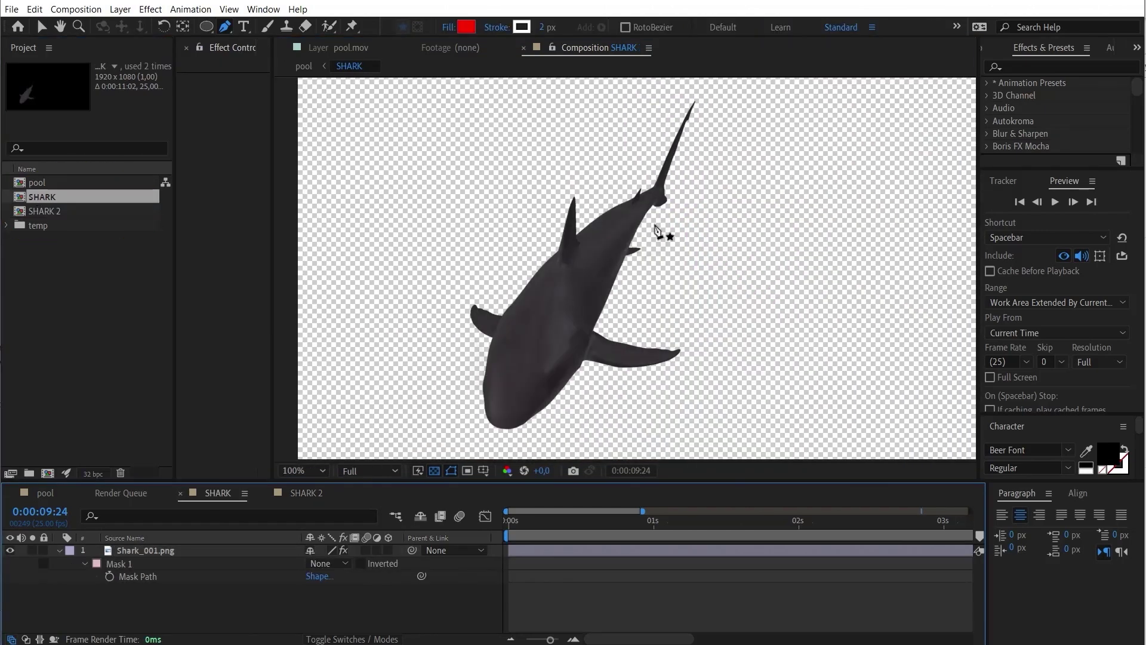
click(308, 493)
click(217, 493)
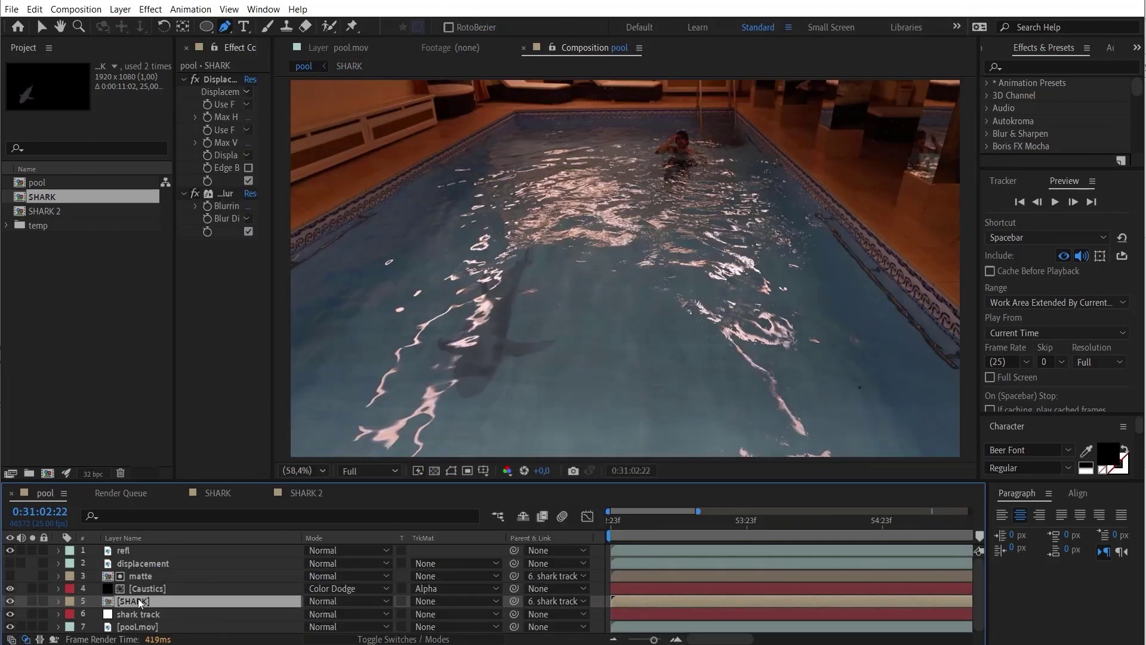
Duplicate the SHARK layer, swap its source to SHARK 2, and bring it to the top.
key(ctrl+d)
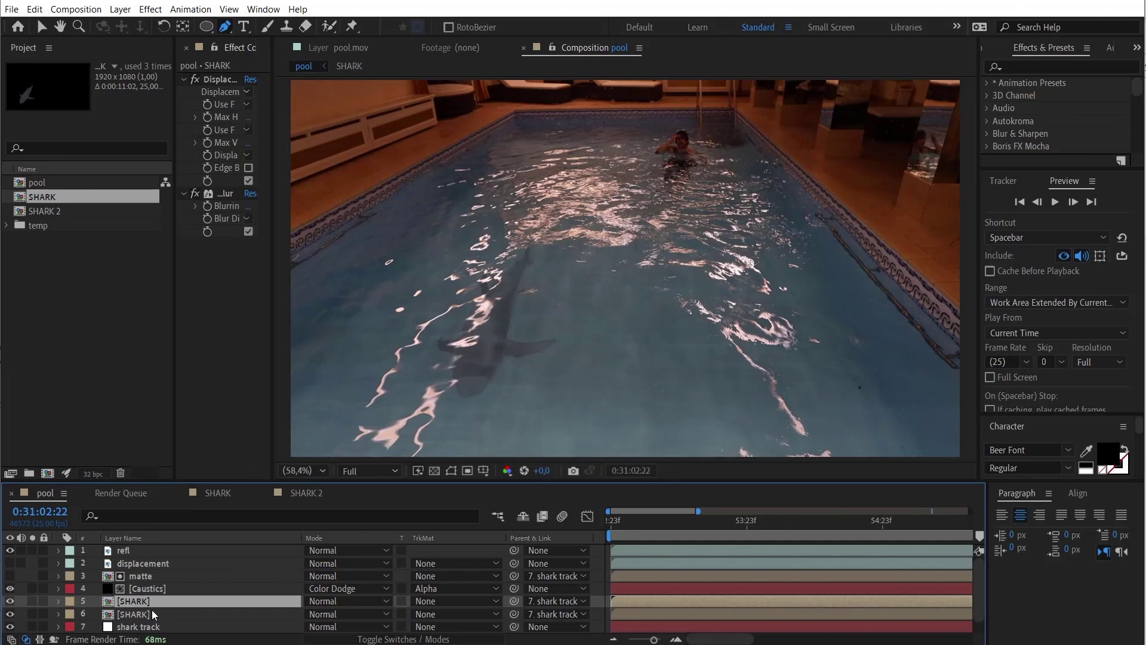
click(52, 211)
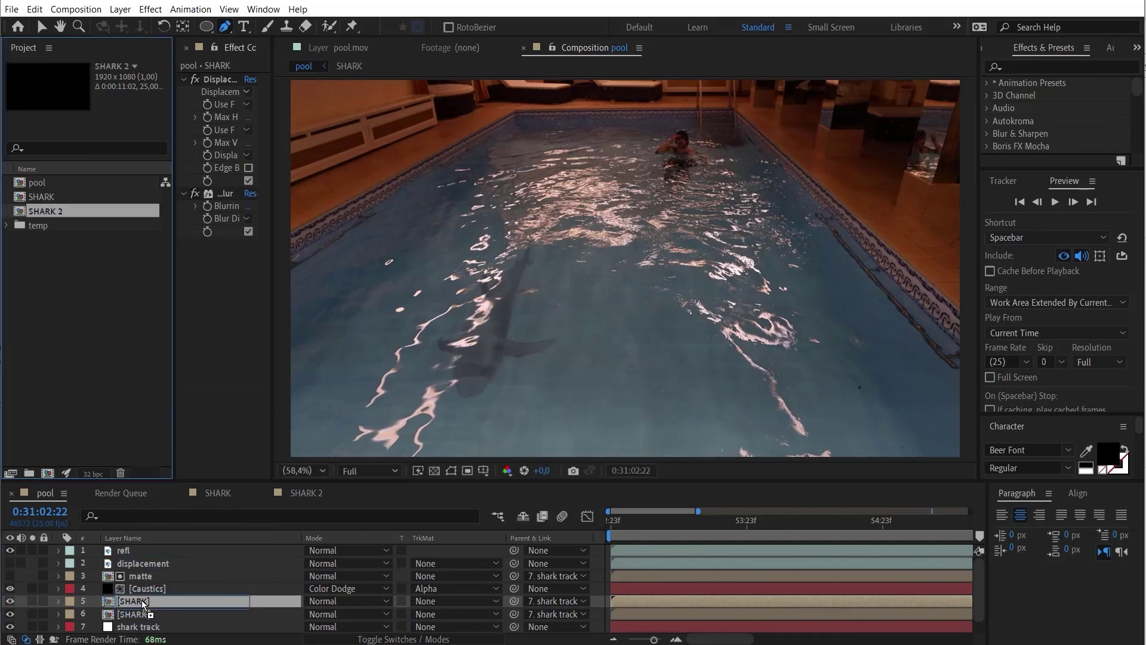
drag(141, 600, 142, 600)
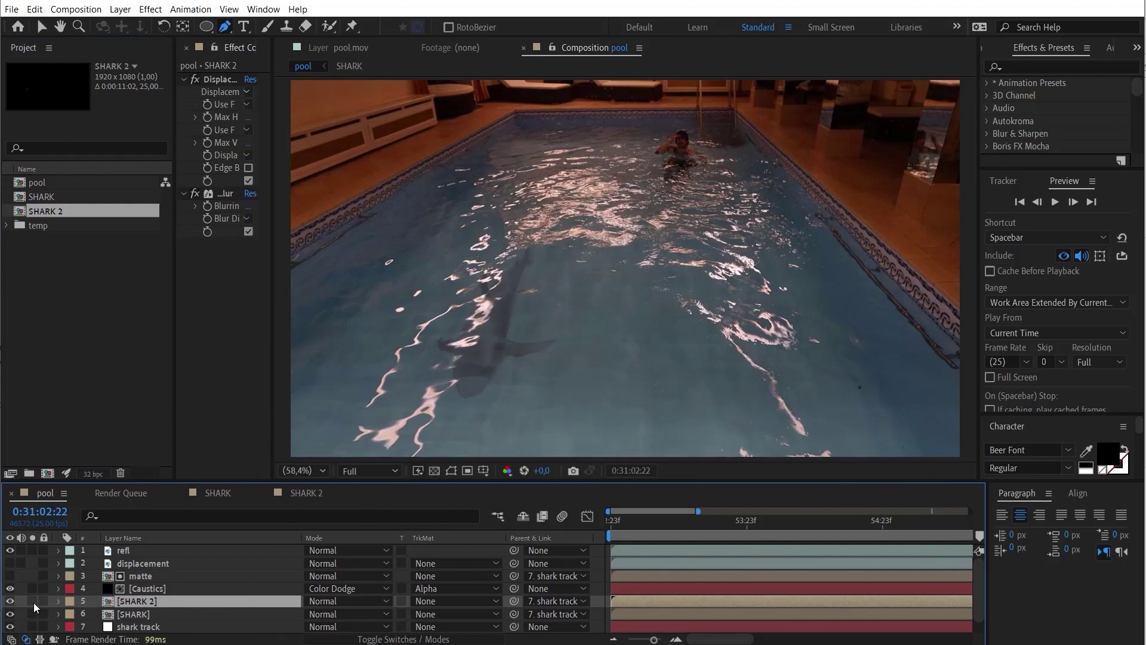
key(ctrl+shift+bracketright)
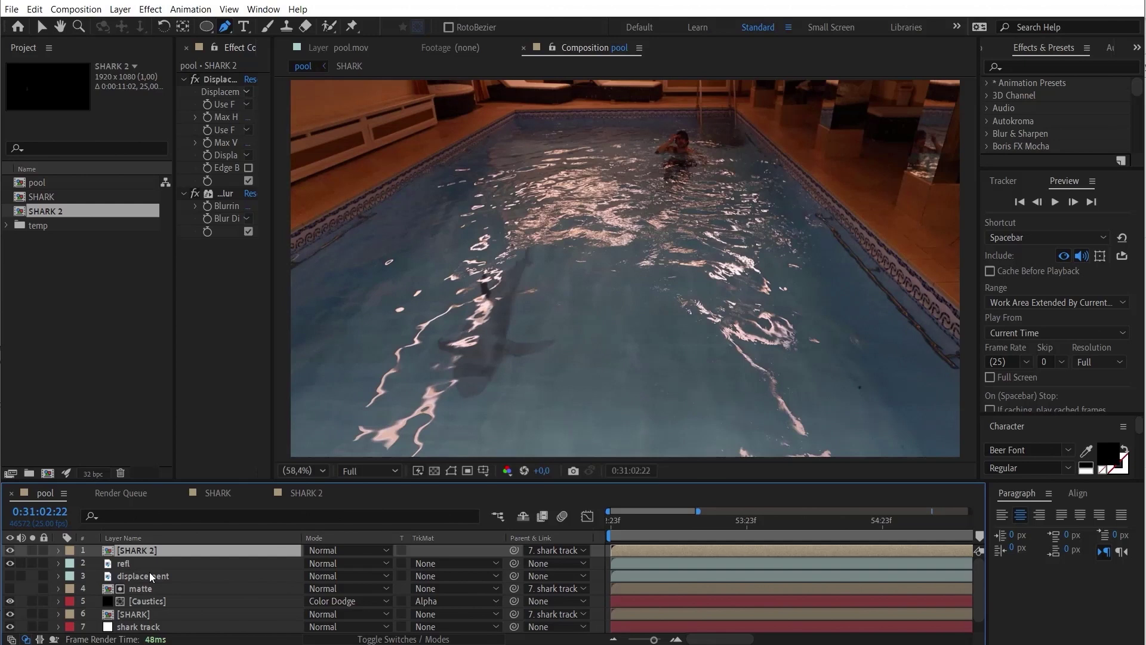